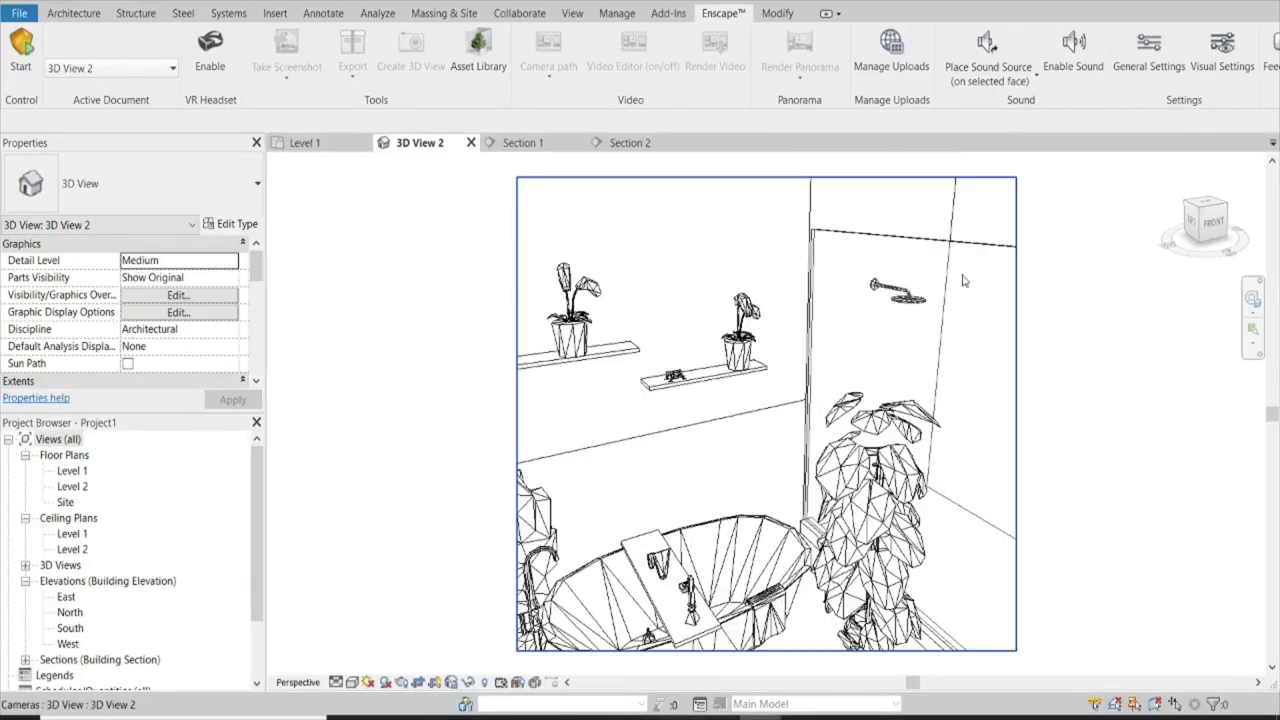
- Switch from the Level 1 plan back to 3D View 2 of the bathroom
left_click(305, 142)
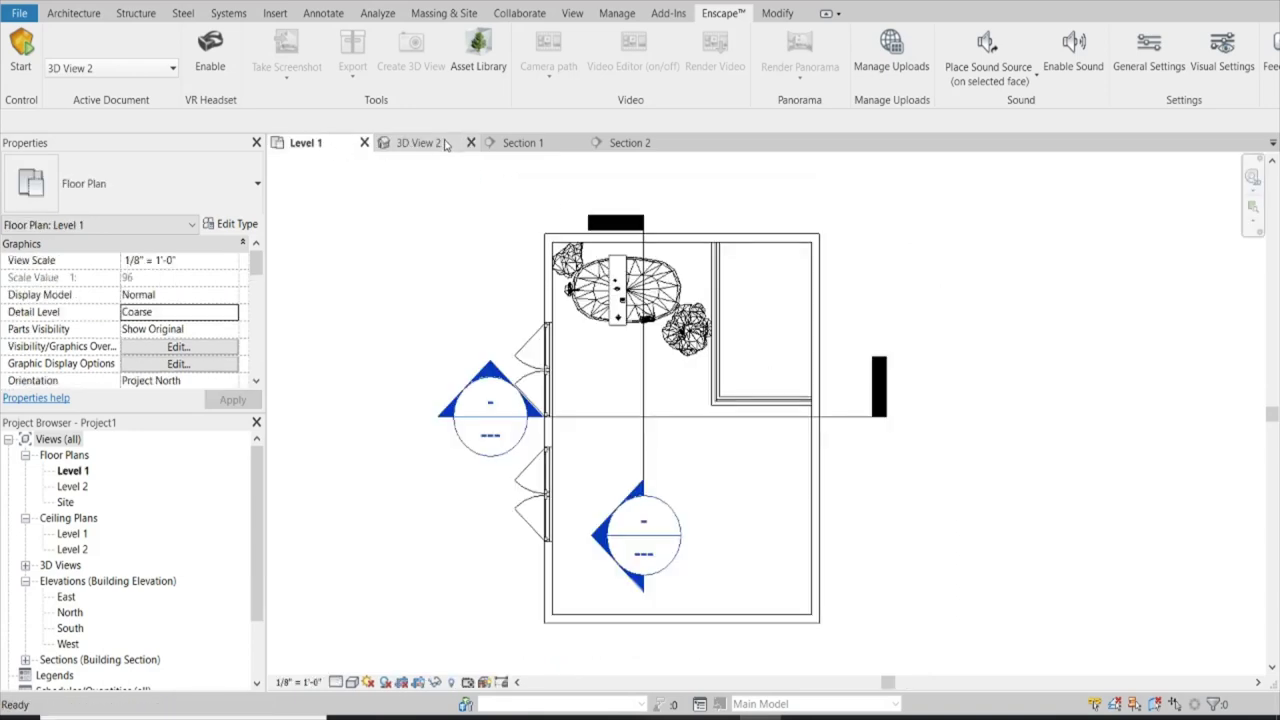
left_click(430, 143)
scroll(758, 210, "down", 1)
scroll(758, 210, "up", 1)
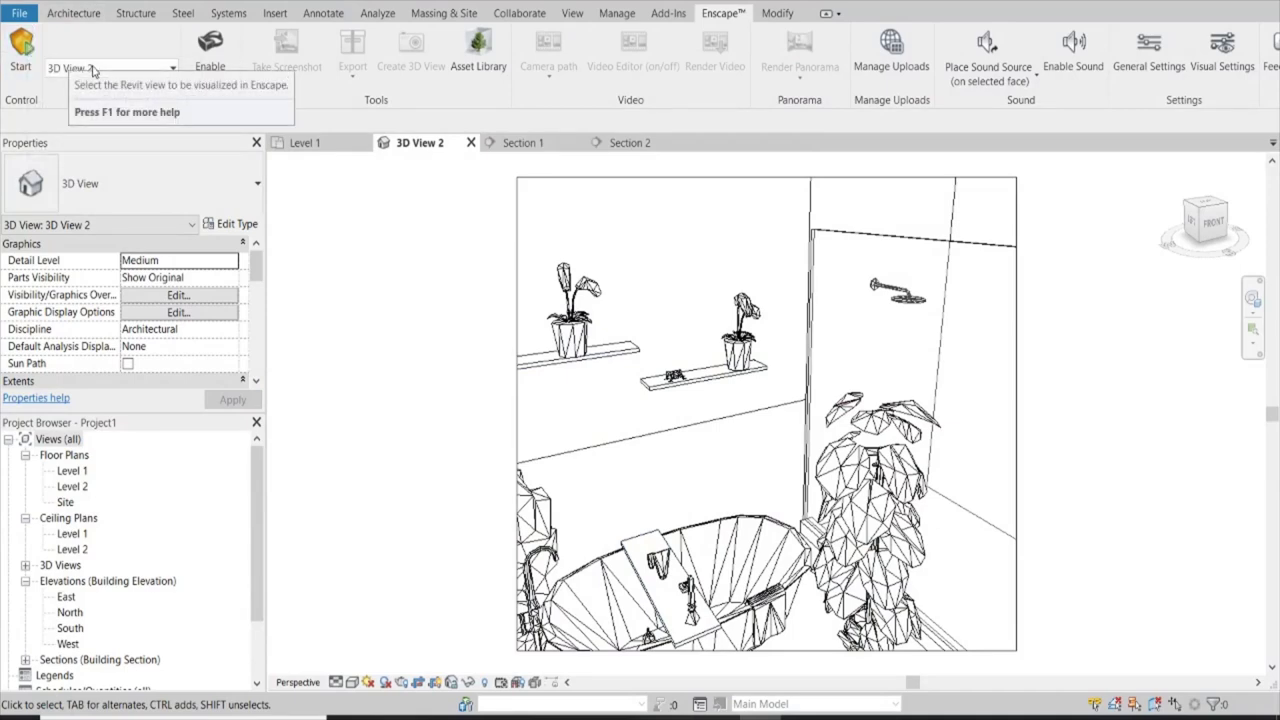
- Start the Enscape live preview, move the camera left across the bathtub area, then return to Revit
left_click(19, 55)
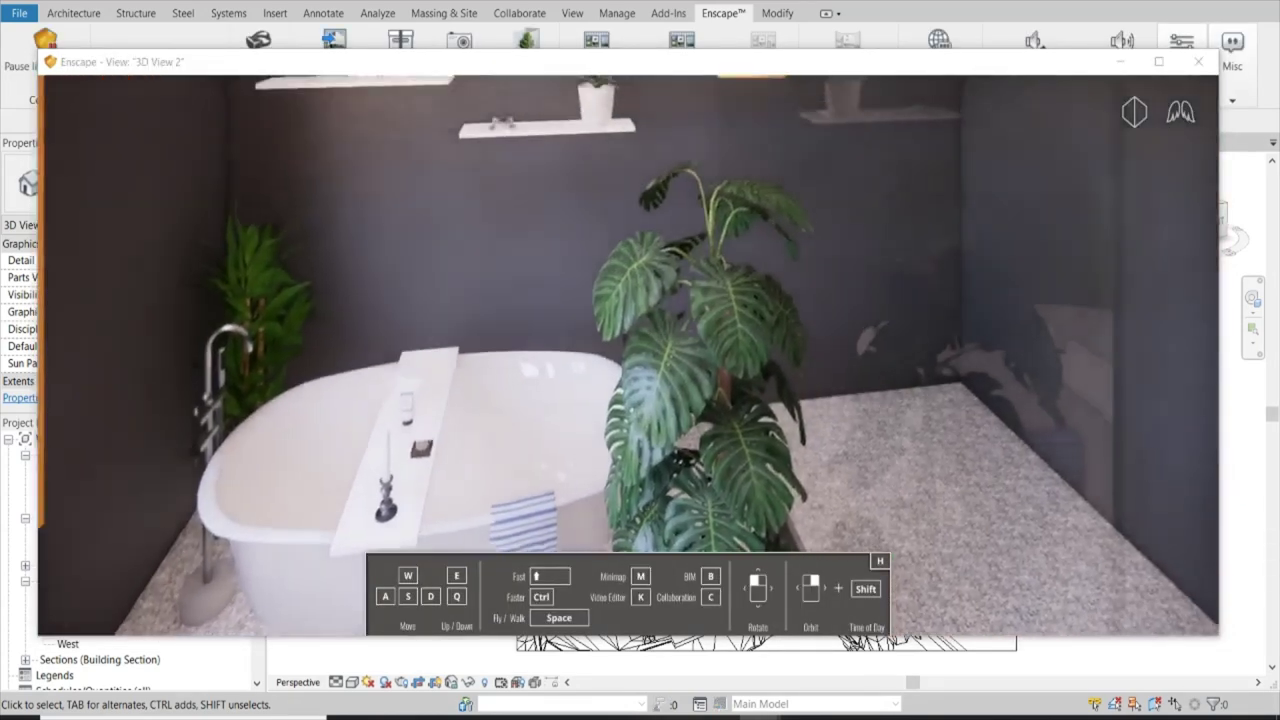
key("a")
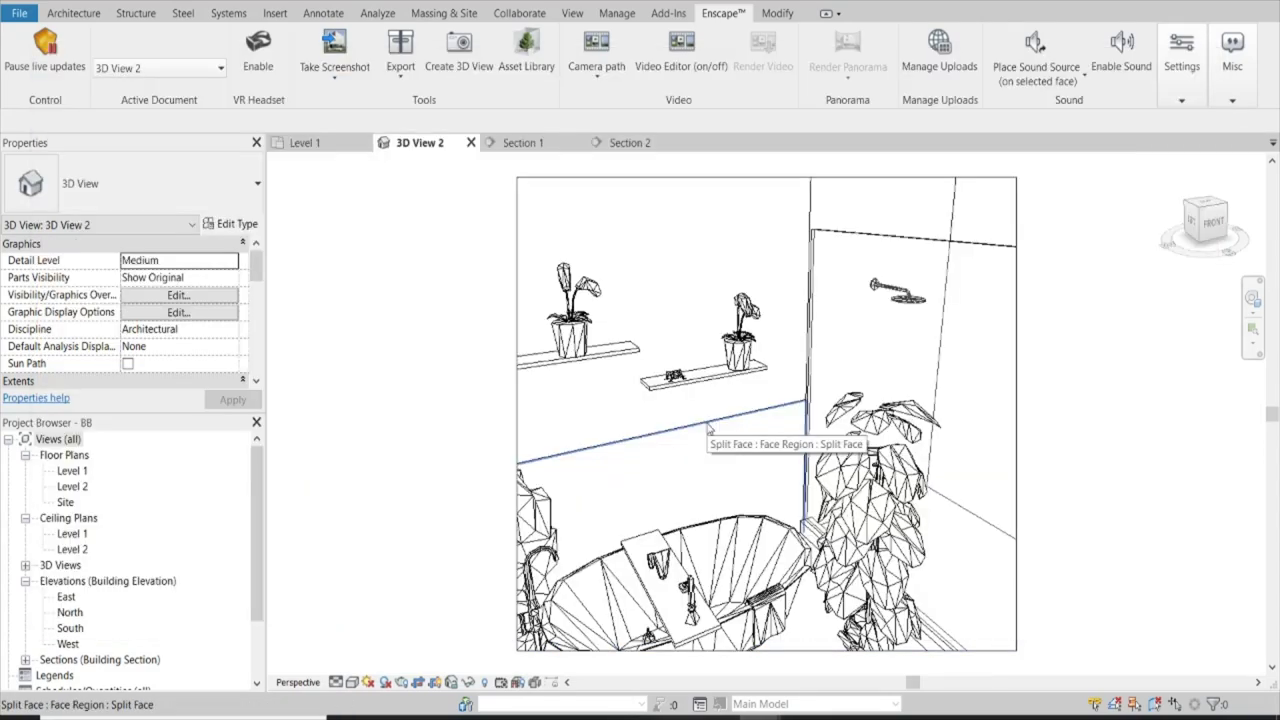
left_click(707, 425)
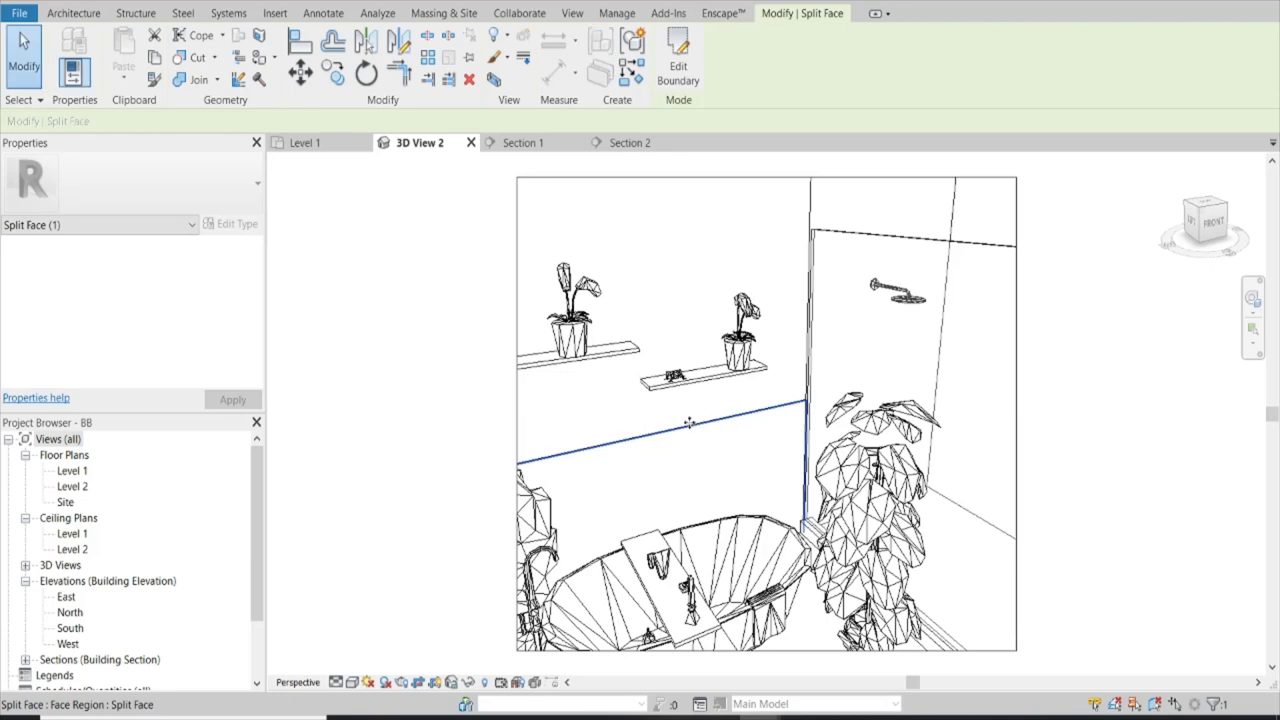
- Clear the split-face selection and open the Material Browser from the Manage tab
key("Escape")
left_click(617, 13)
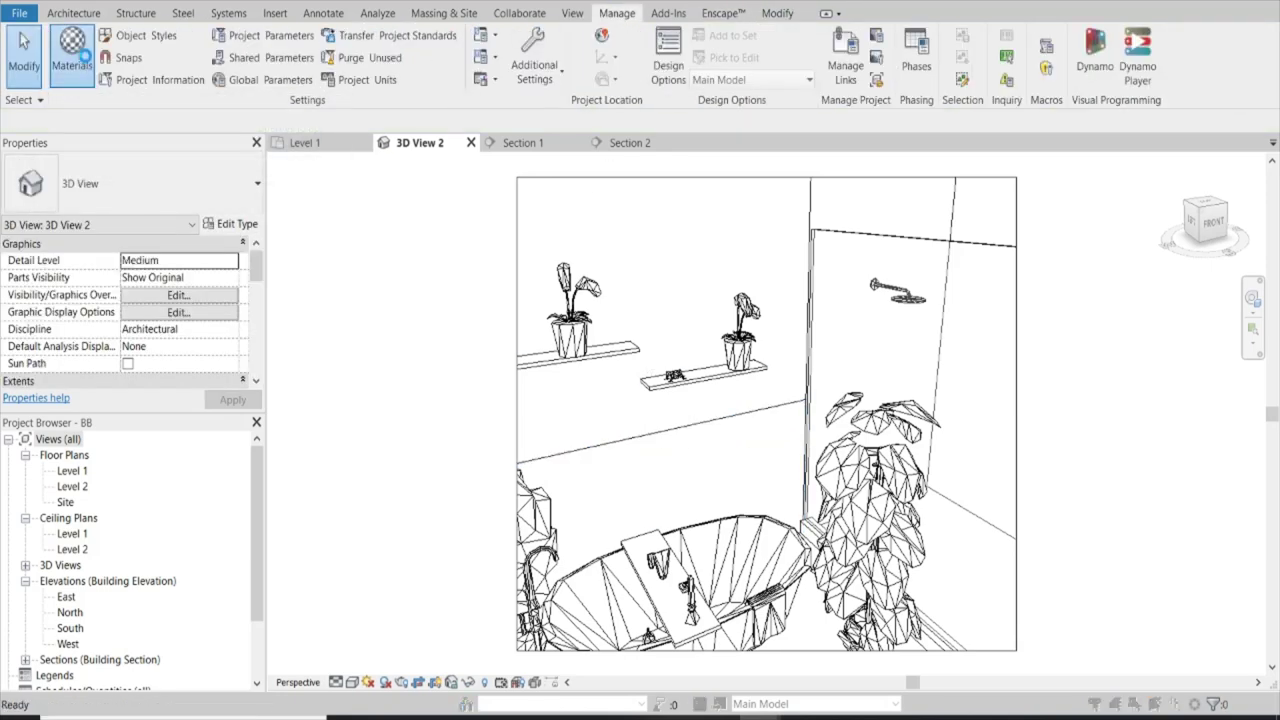
left_click(85, 57)
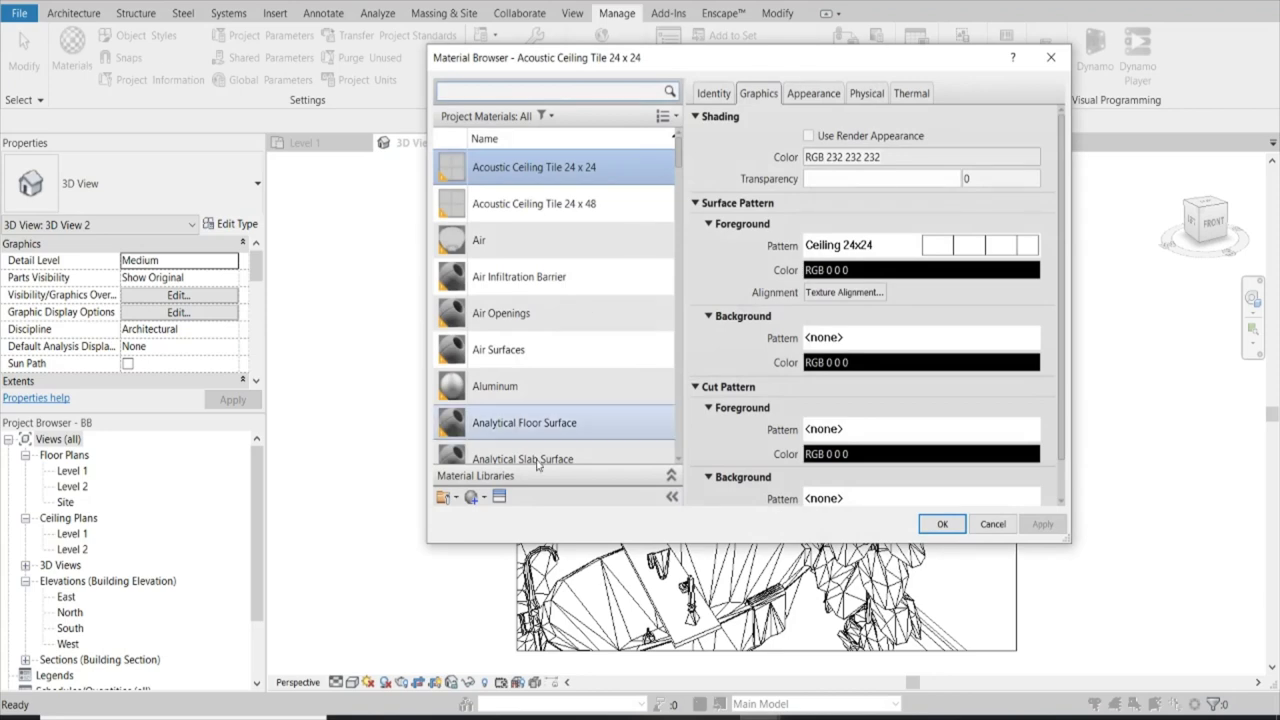
scroll(520, 430, "down", 1)
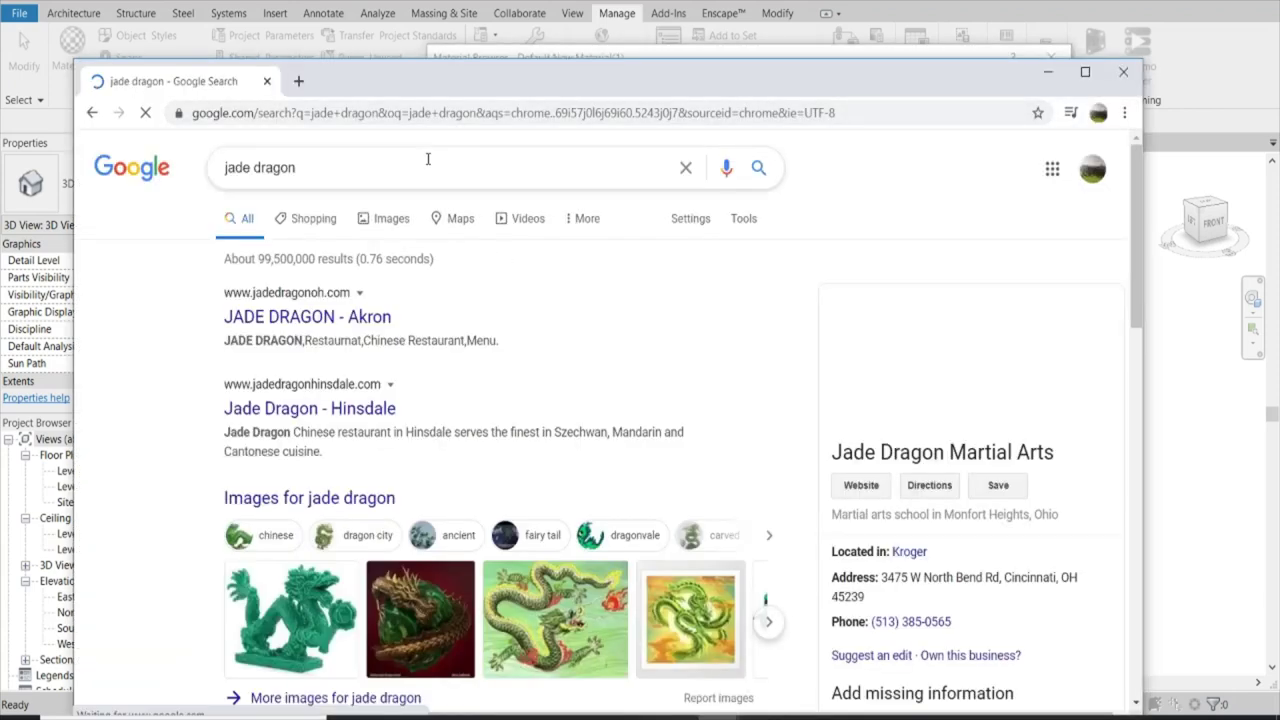
- Search 'jade dragon sherwin williams' and open the Jade Dragon paint colour page
type(" sh")
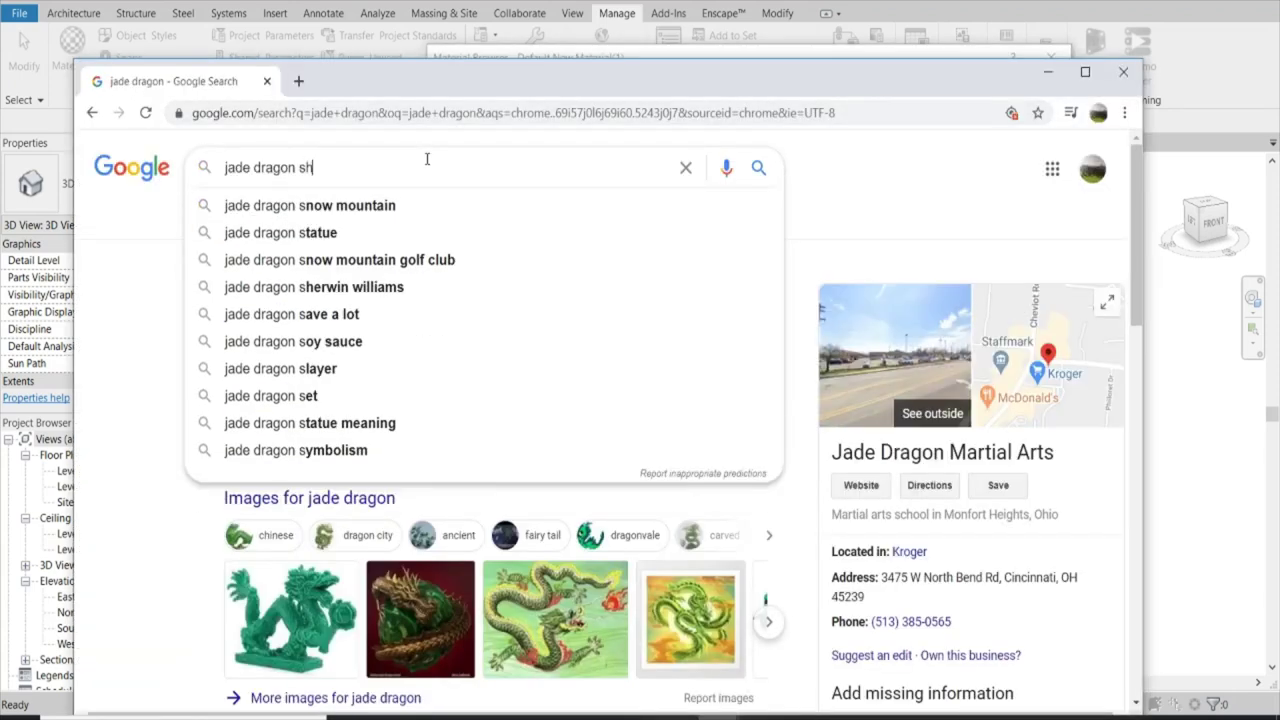
type("er")
left_click(375, 206)
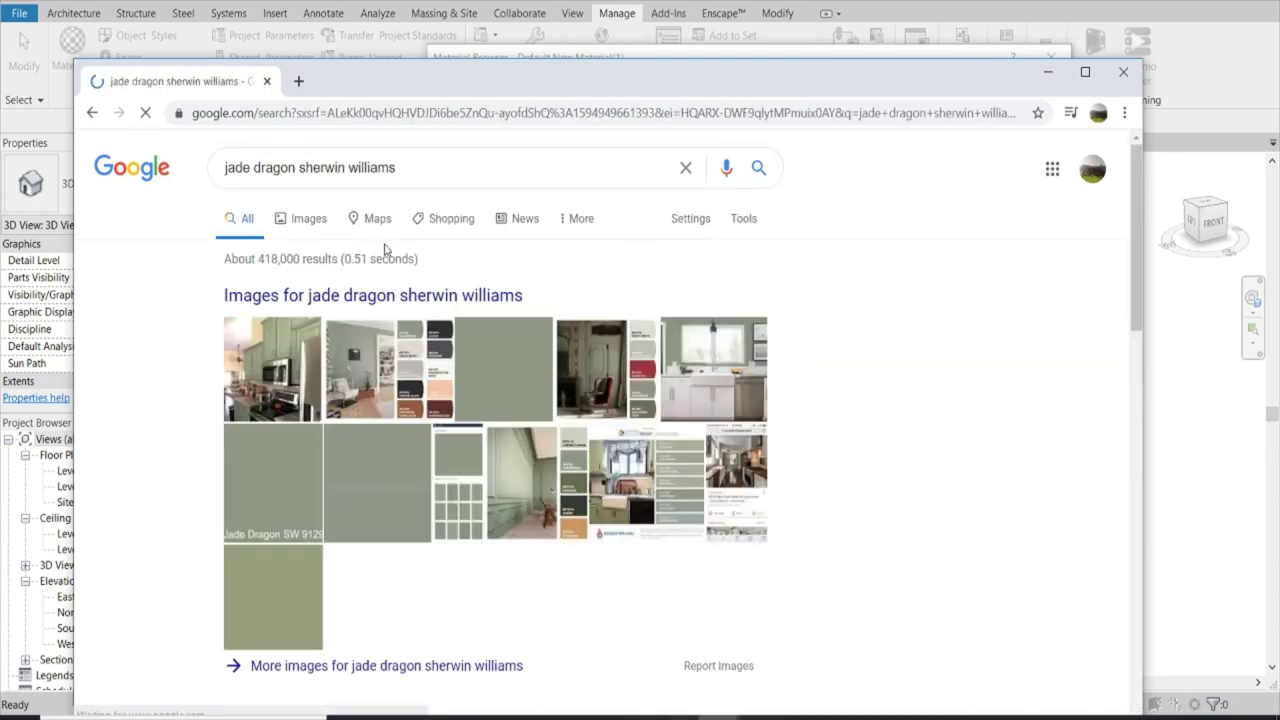
scroll(375, 211, "down", 1)
scroll(337, 390, "down", 3)
left_click(337, 390)
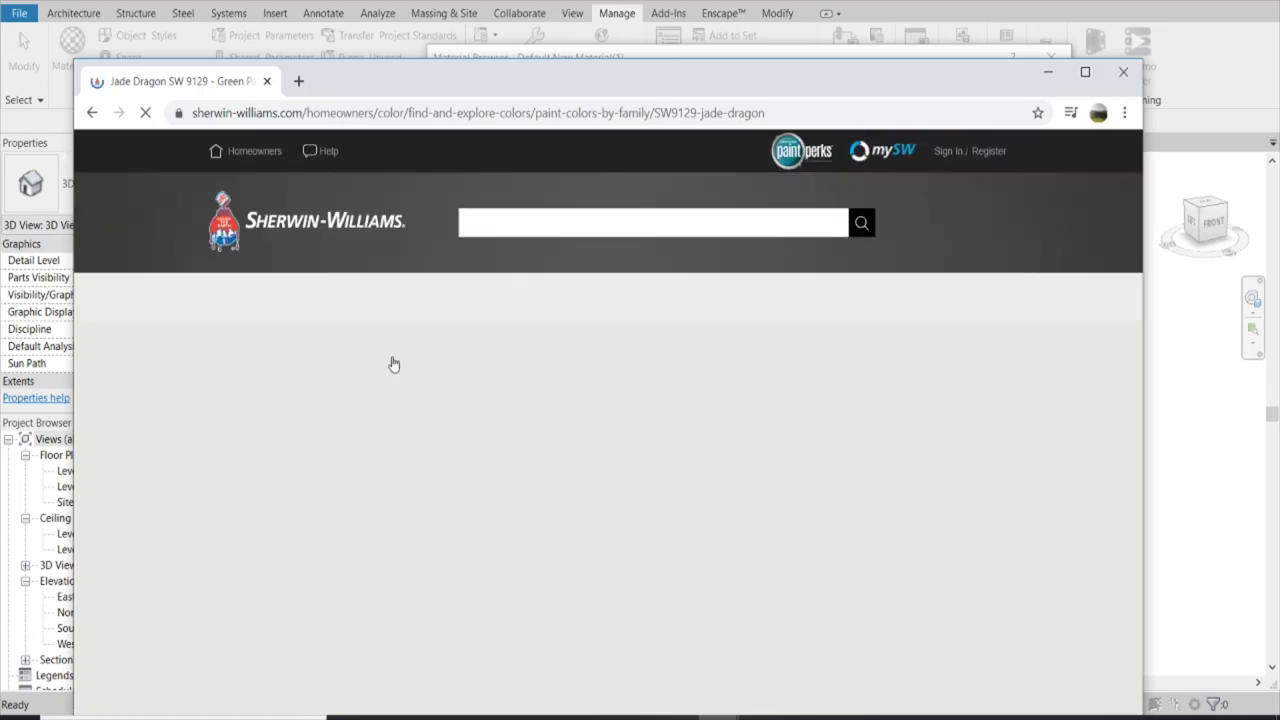
- Show Jade Dragon SW 9129's details: RGB 144, 152, 134, hex #909886
scroll(466, 430, "down", 3)
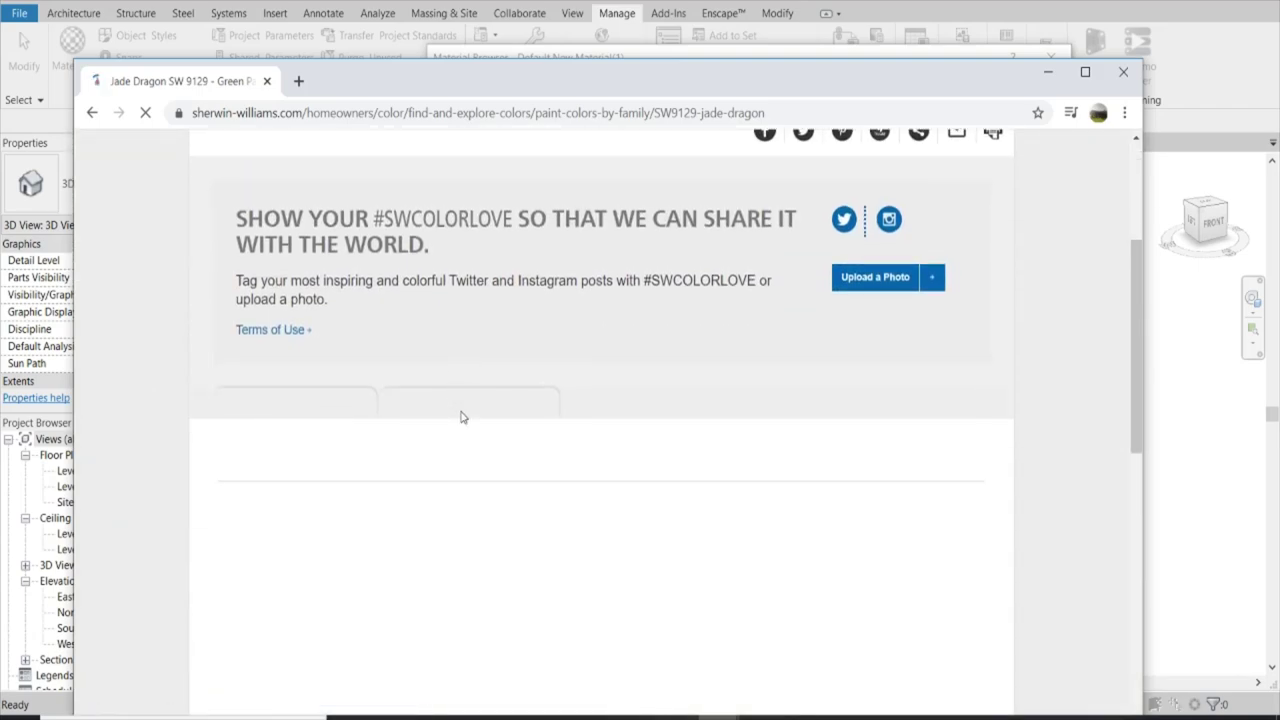
scroll(461, 416, "down", 3)
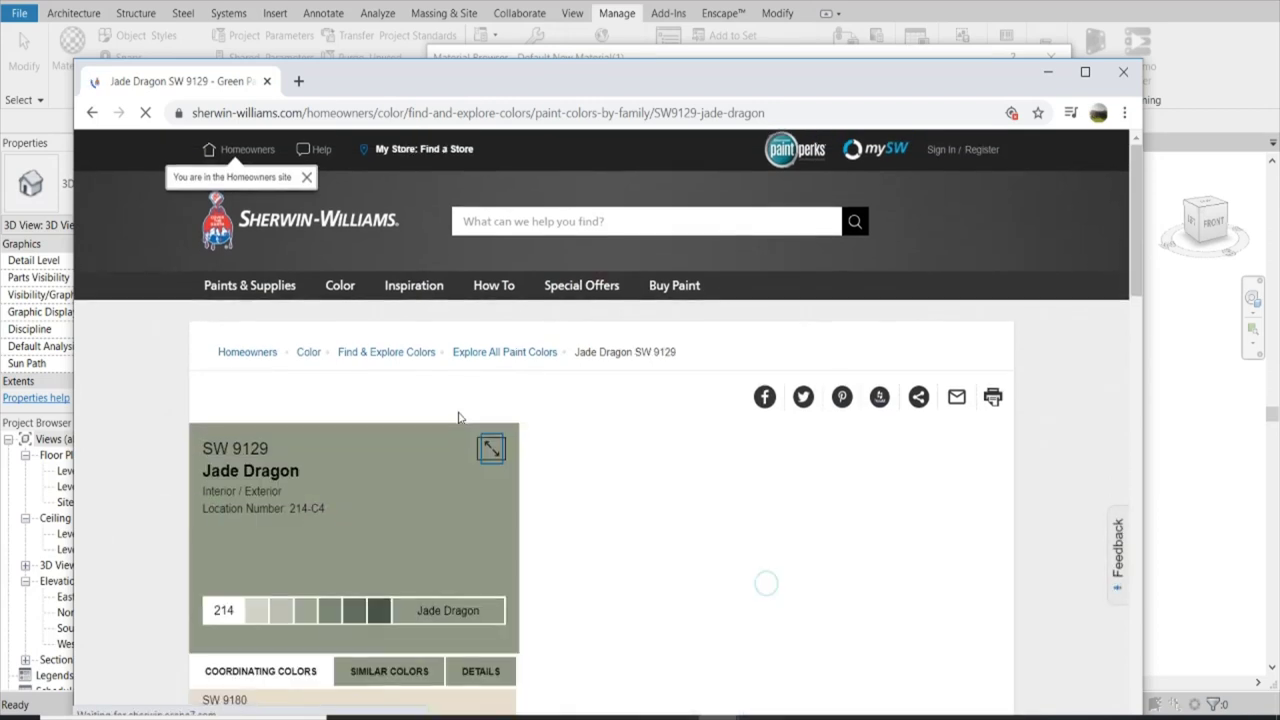
scroll(451, 418, "down", 3)
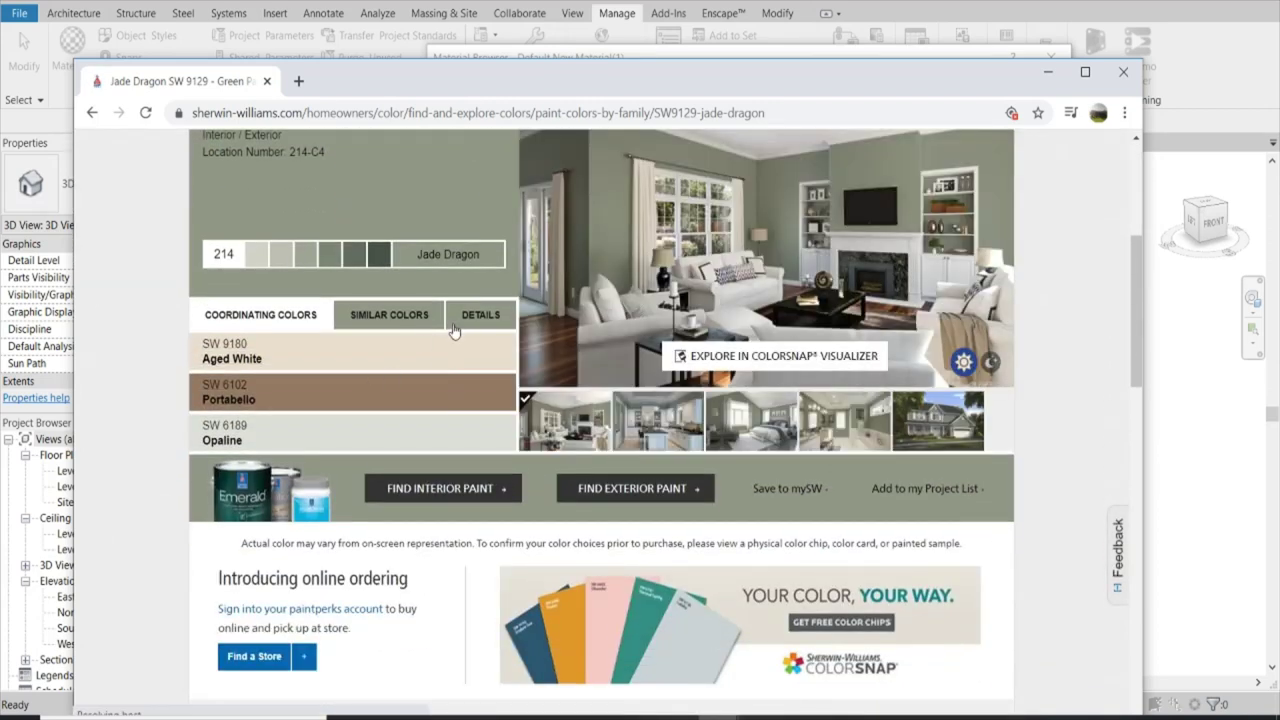
left_click(466, 318)
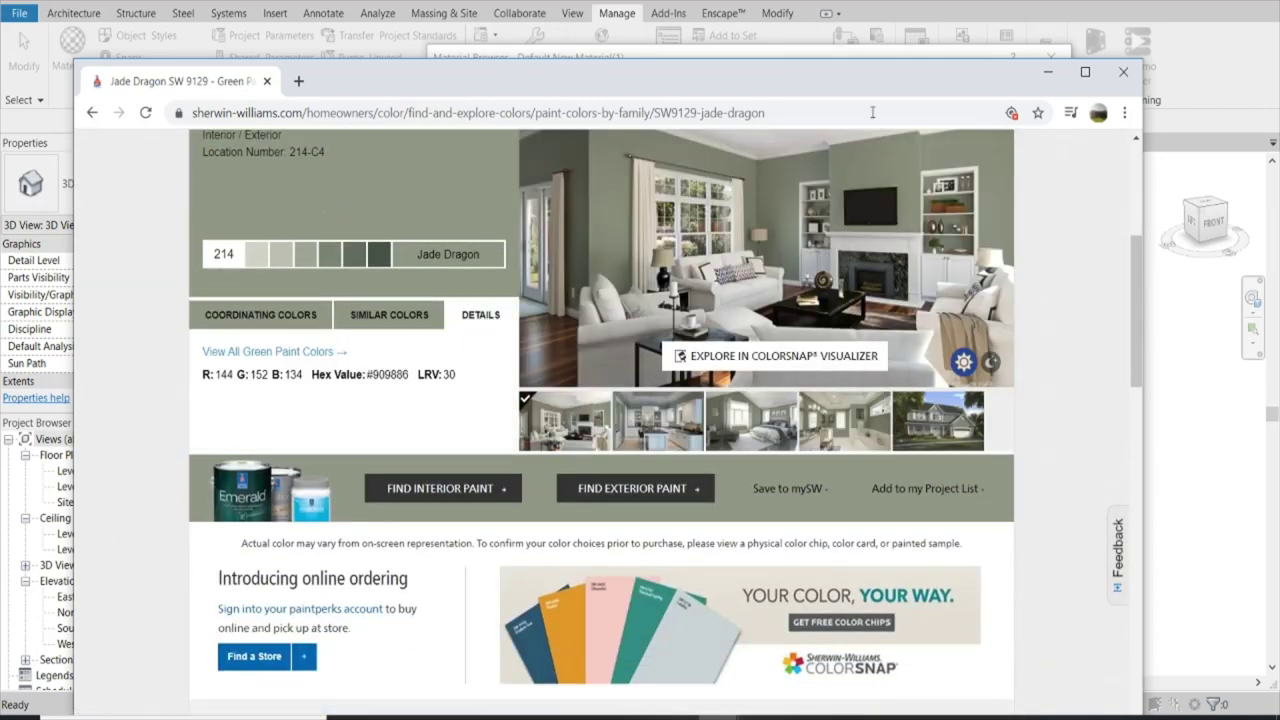
- Colour the Jade material RGB 144, 152, 134 and load vertical bump.png as its bump
left_click(1043, 76)
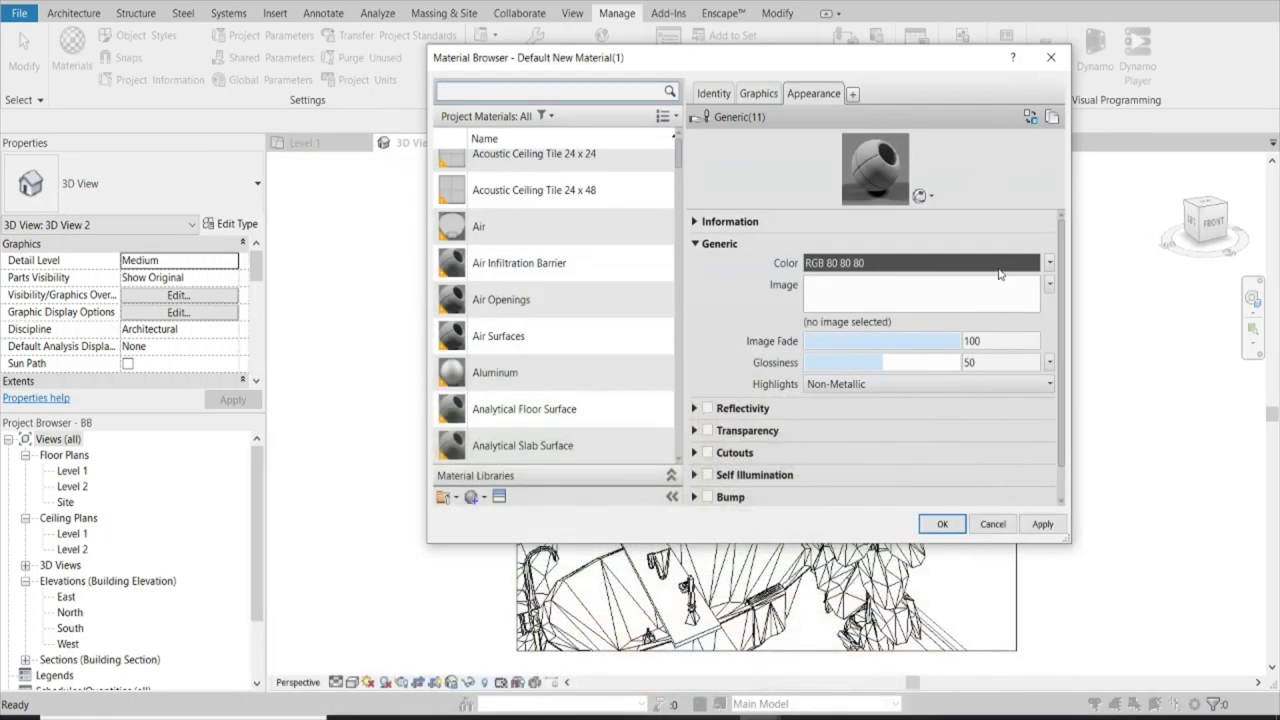
left_click(926, 268)
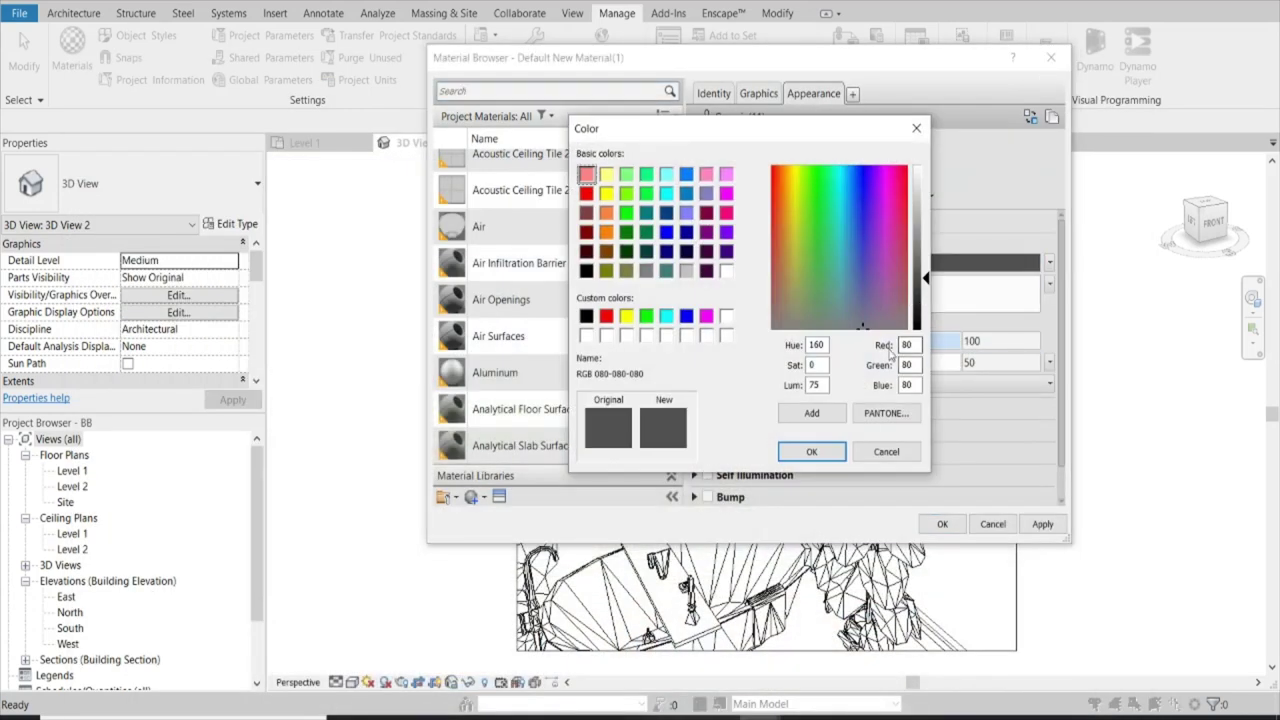
type("14")
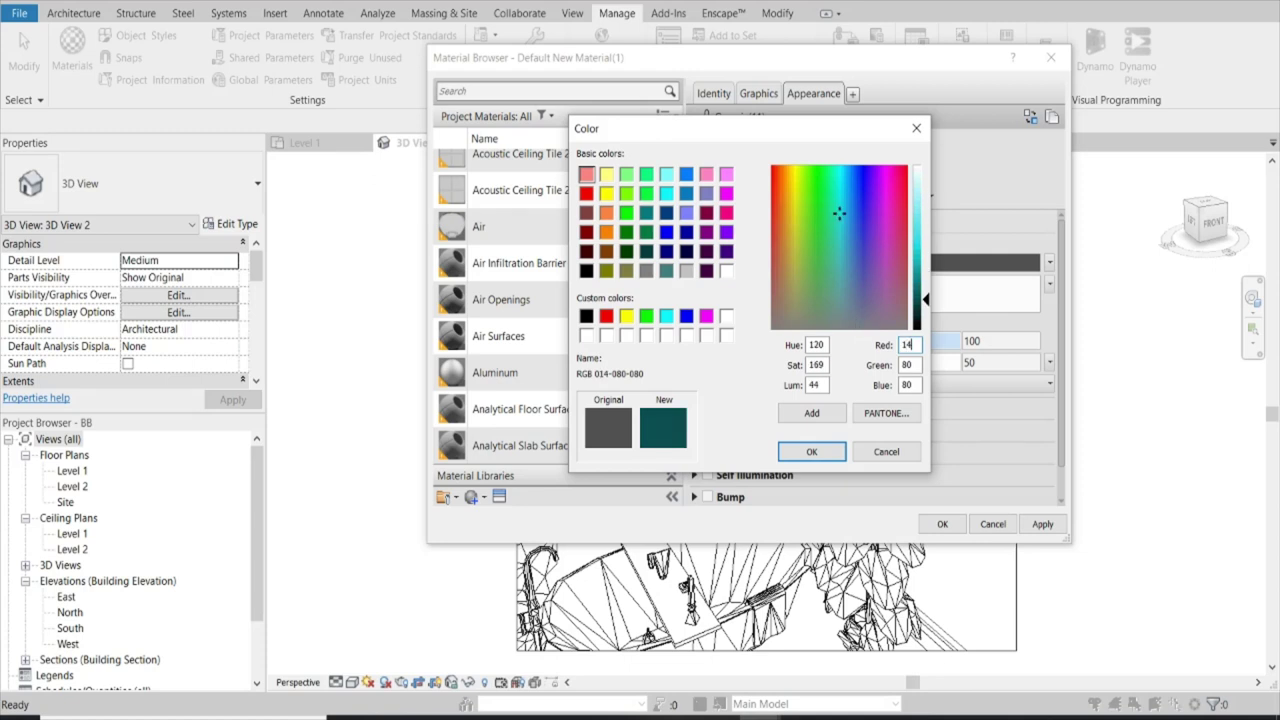
type("4")
key("Tab")
type("1")
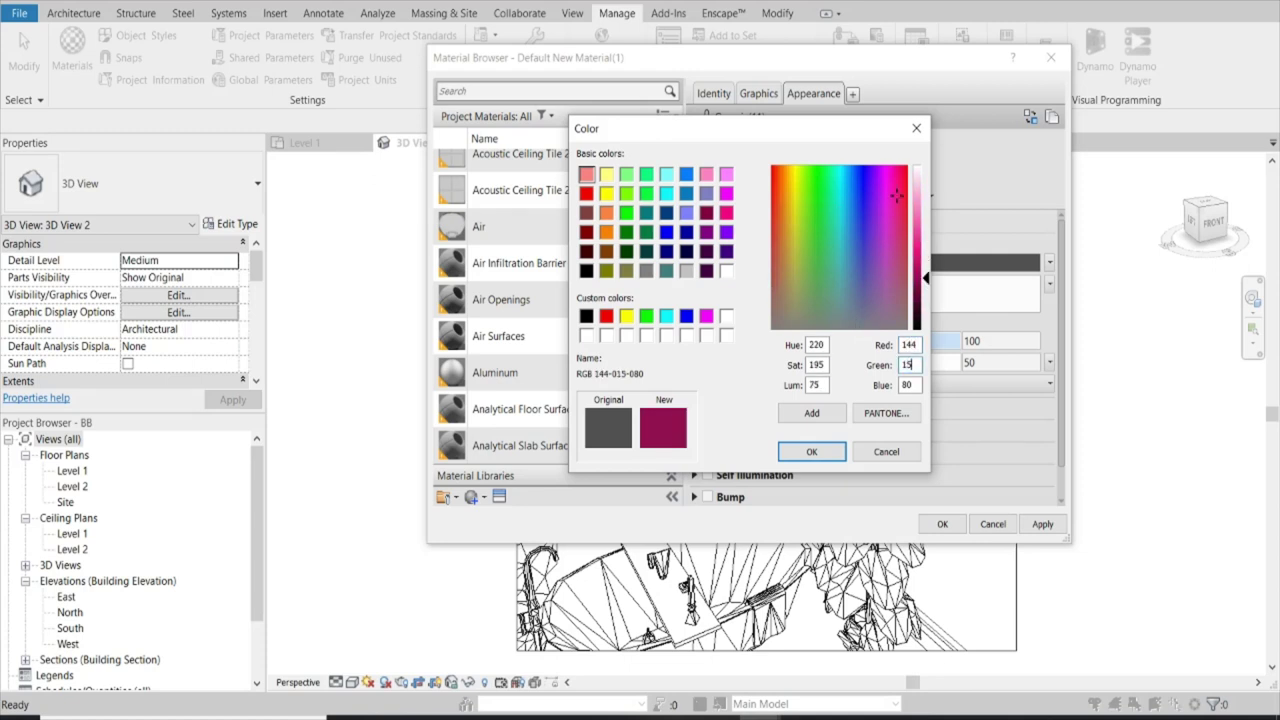
type("2")
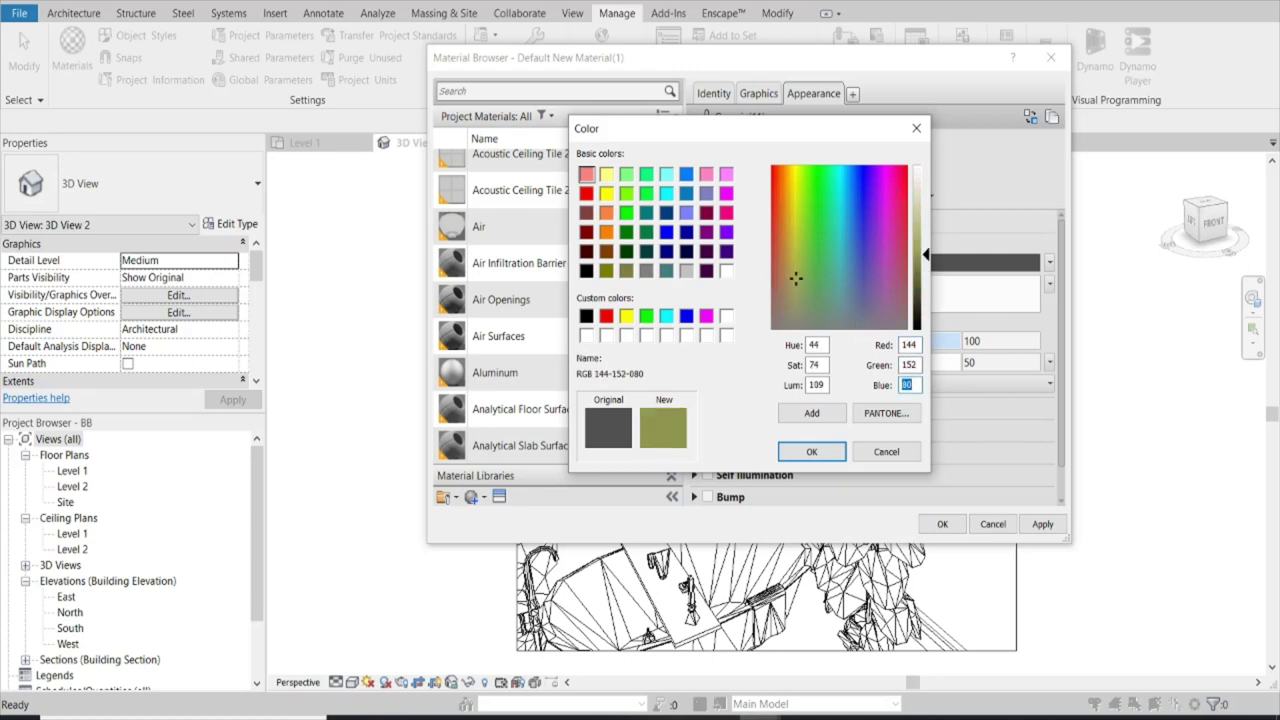
type("134")
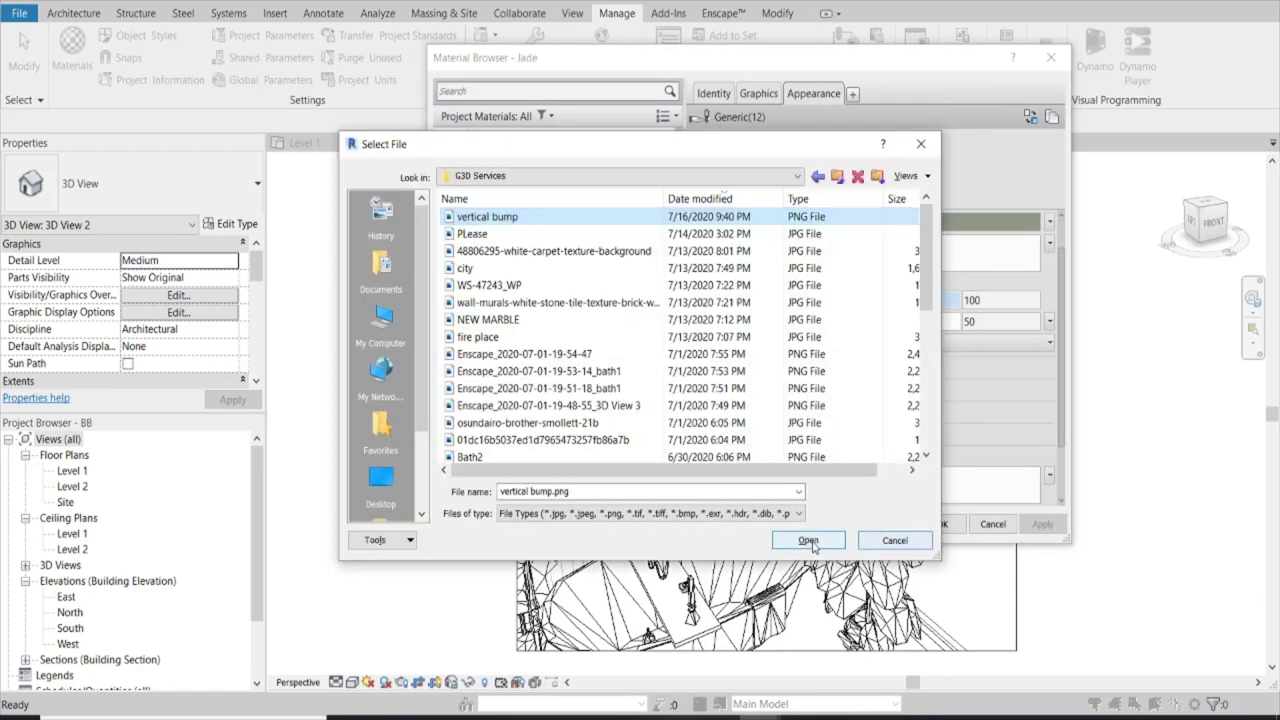
left_click(810, 542)
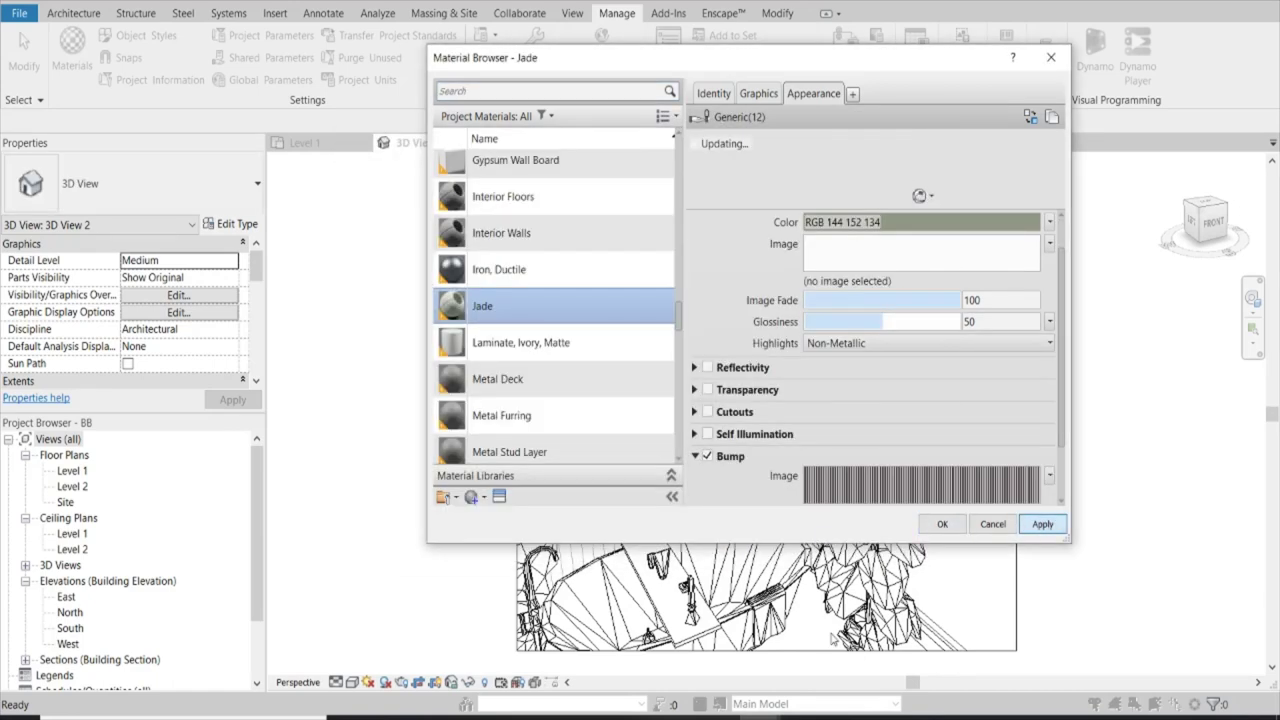
- Inspect the ribbed pale-green panel and shelf in Enscape, then open the bump image's Texture Editor
left_click(803, 678)
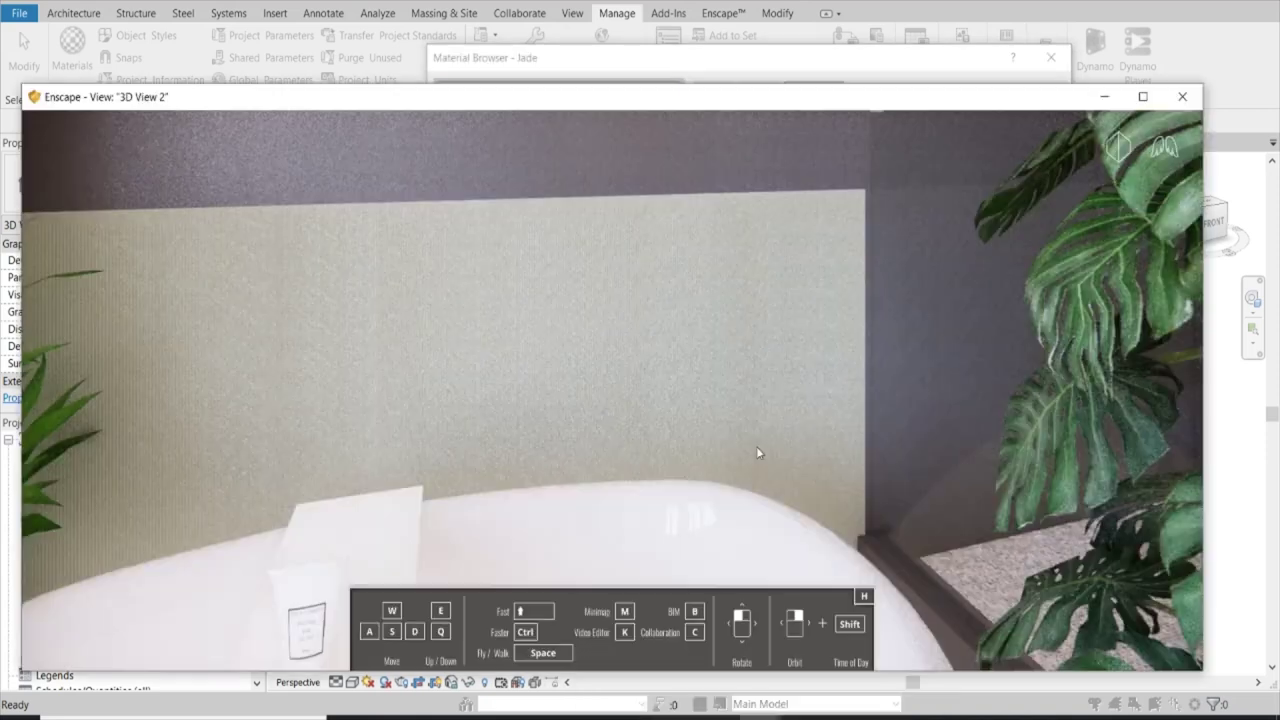
left_click_drag(757, 449, 650, 350)
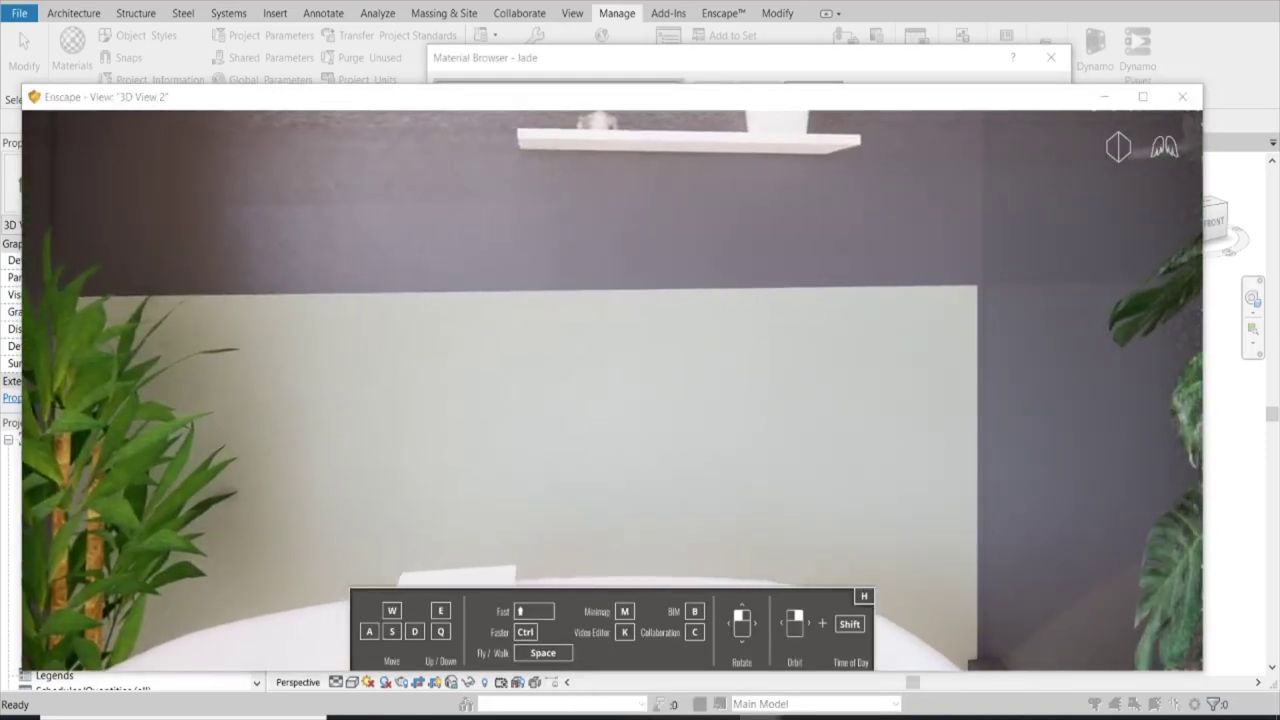
scroll(612, 390, "up", 5)
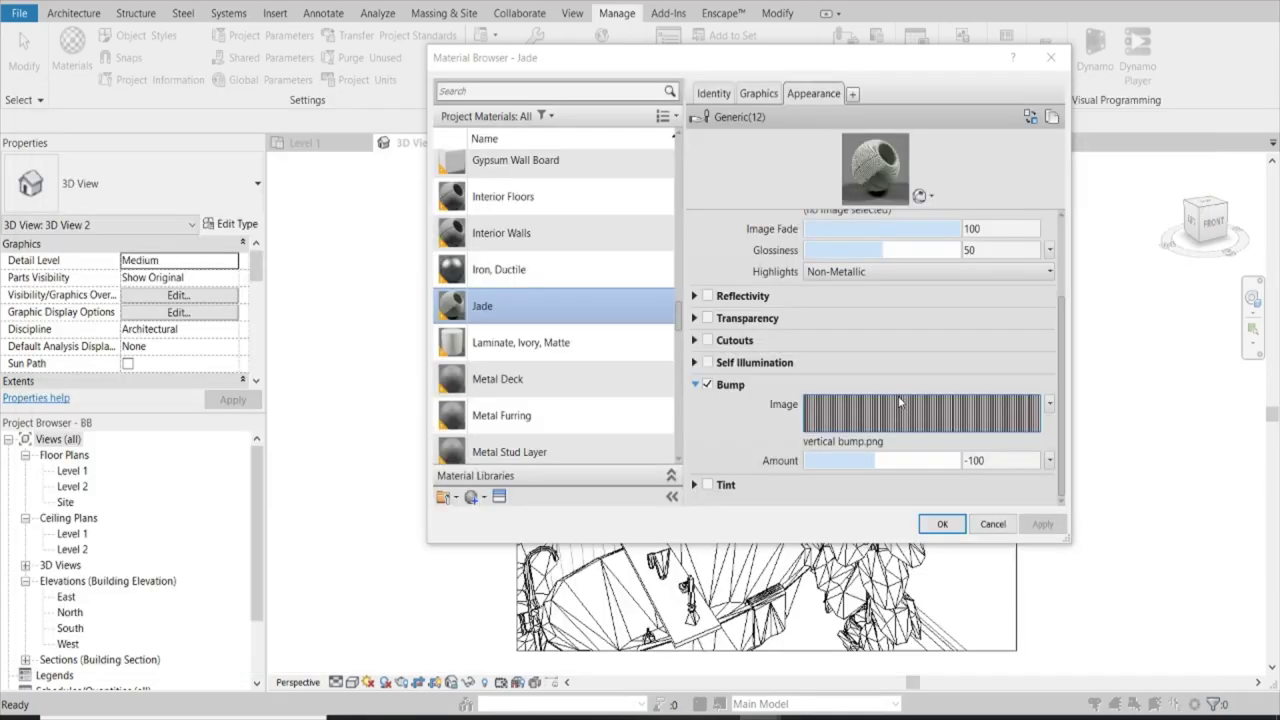
left_click(922, 416)
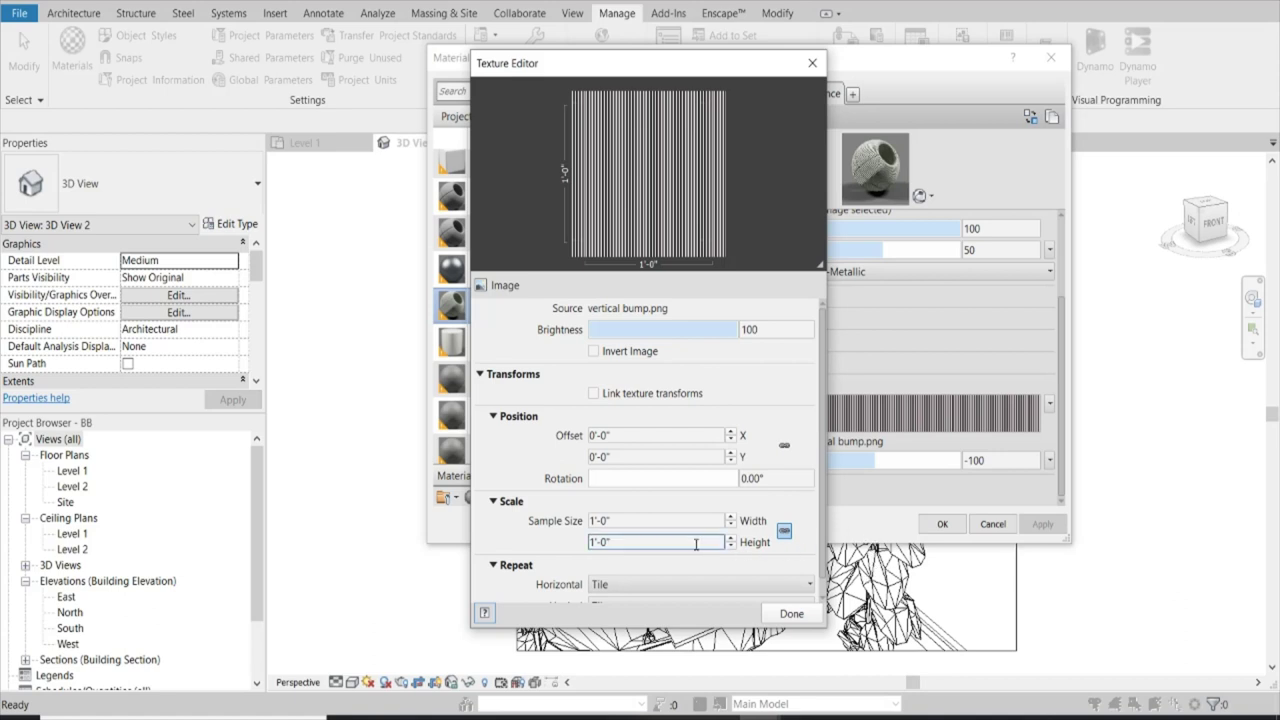
- Set the vertical bump sample size to 5'-0" by 5'-0" and apply it to Jade
double_click(622, 520)
type("5'")
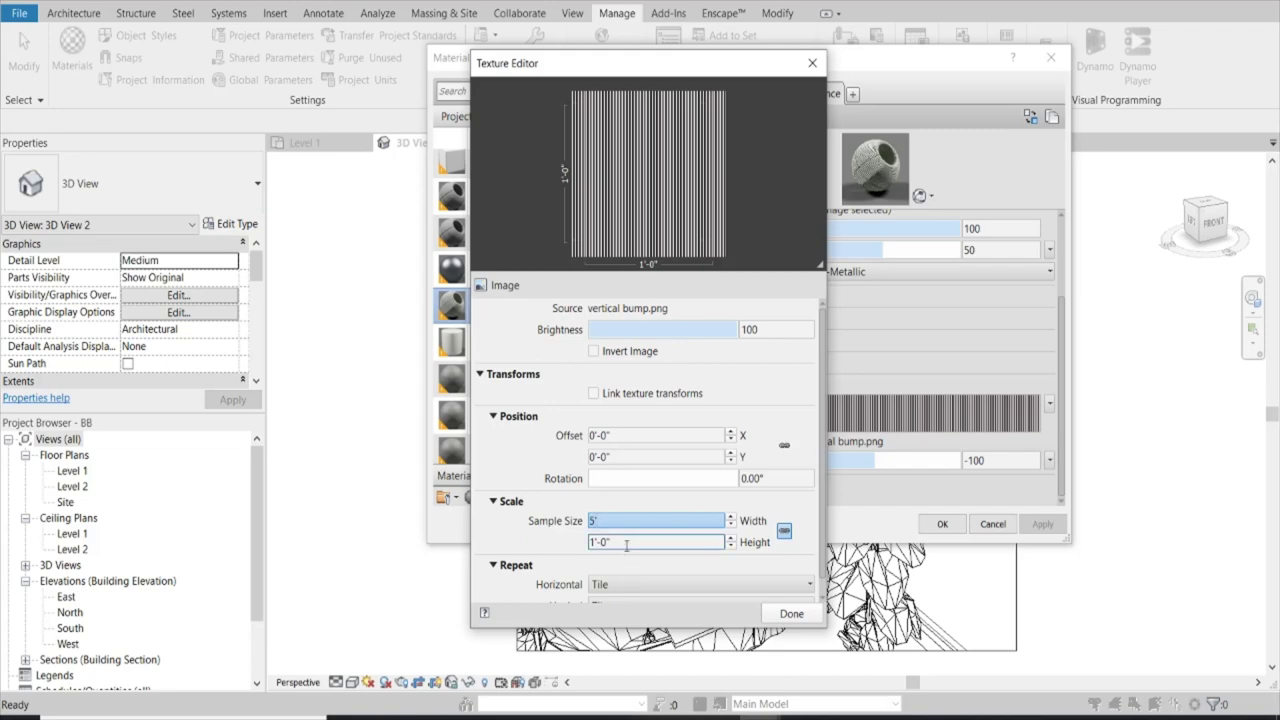
key("Tab")
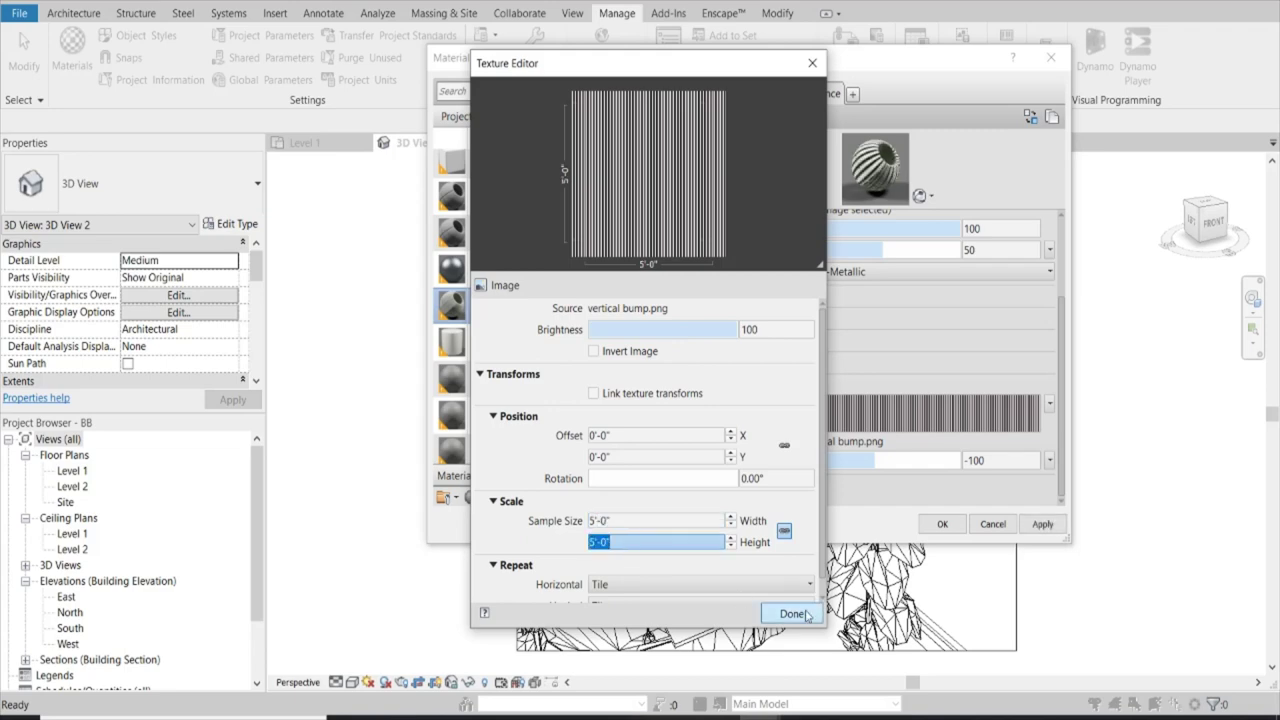
left_click(791, 613)
left_click(1043, 524)
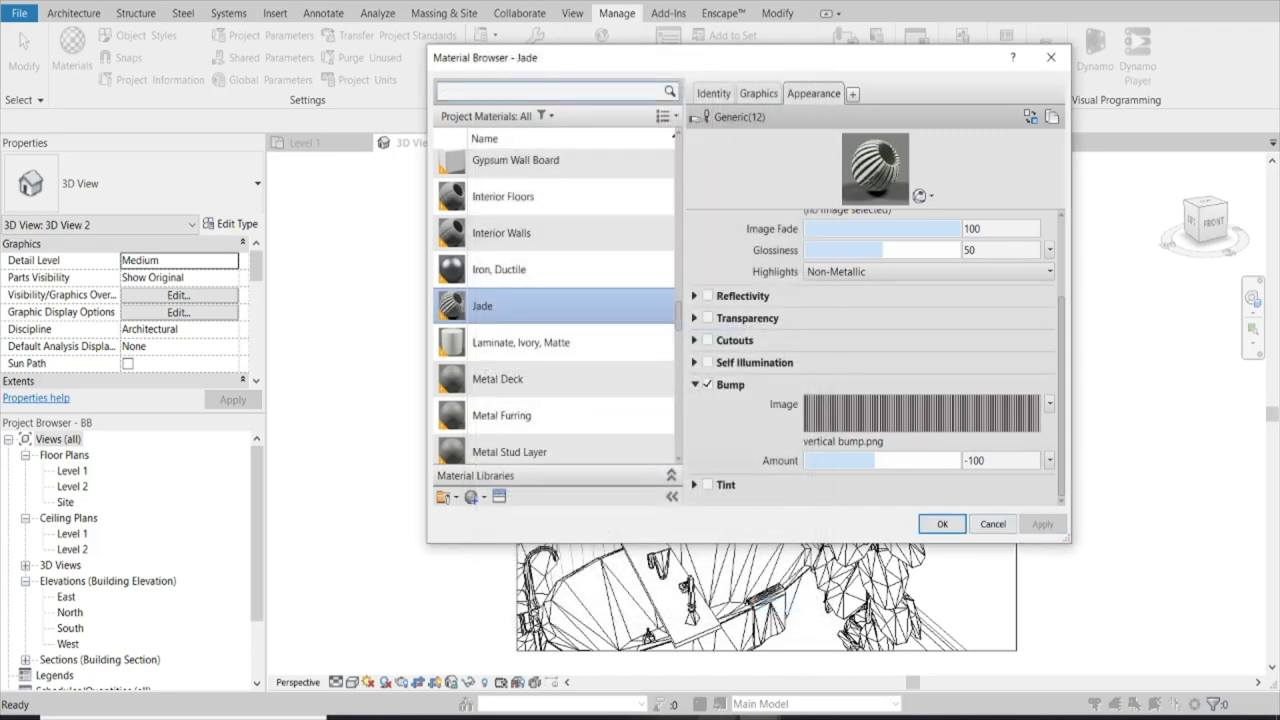
- Fly toward the Jade fluted panel in Enscape to check its wider, coarser ribs
left_click(862, 635)
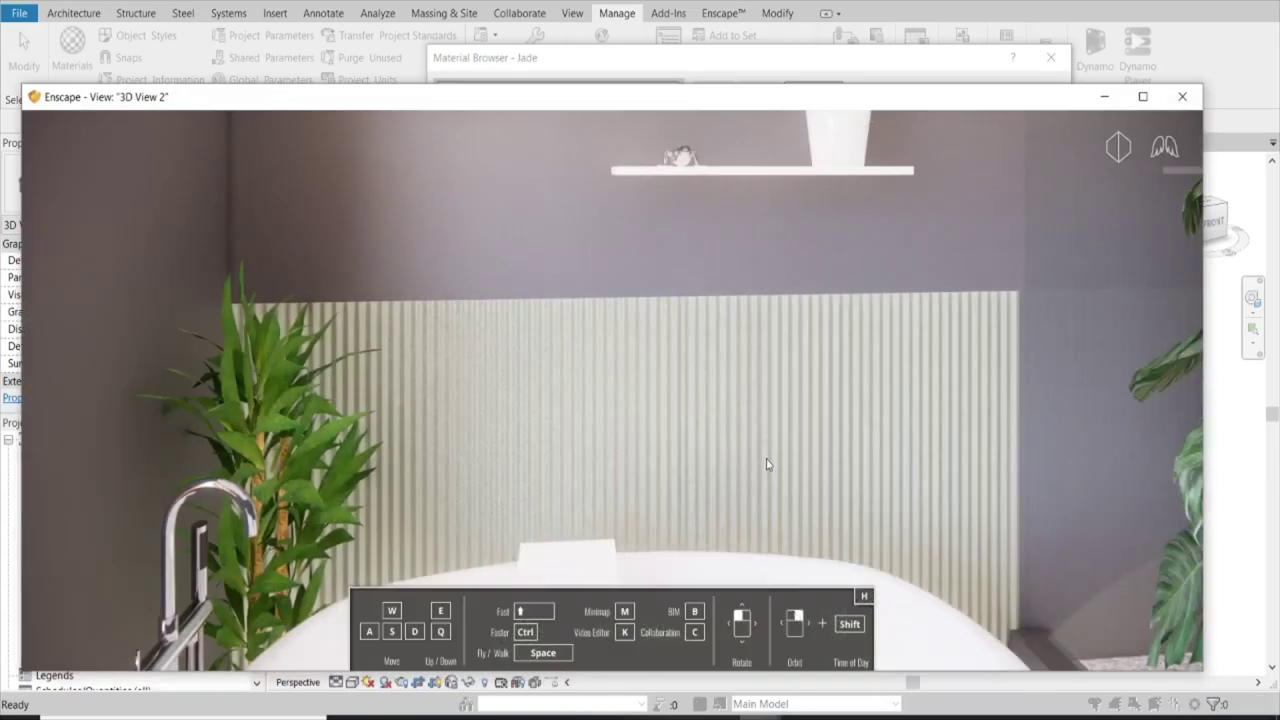
scroll(739, 390, "up", 5)
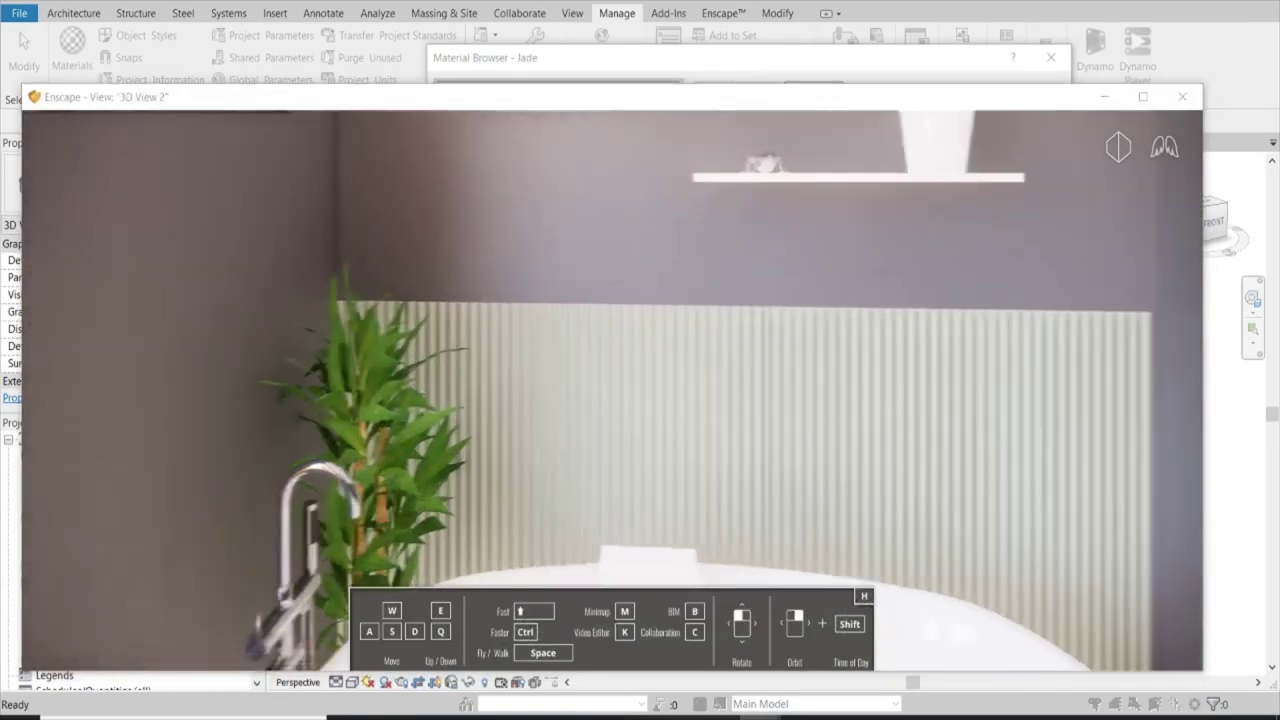
scroll(739, 390, "down", 2)
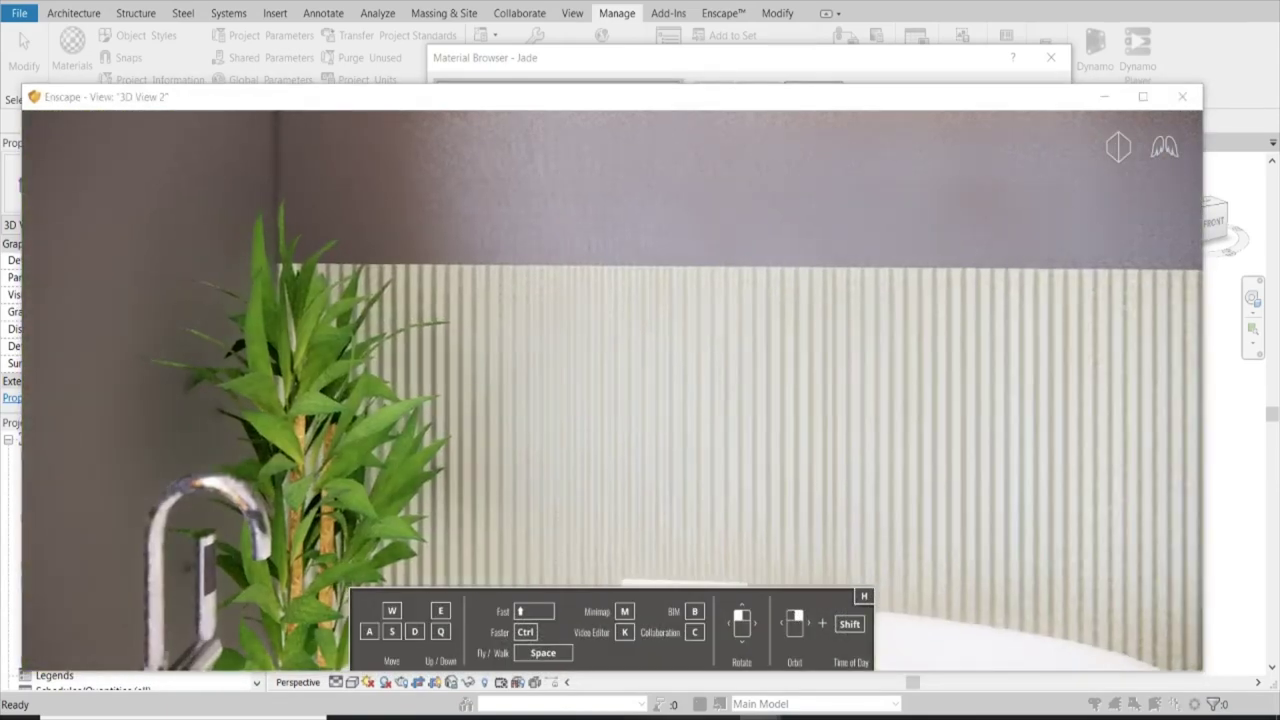
scroll(739, 390, "up", 2)
scroll(739, 390, "up", 2)
scroll(739, 390, "up", 2)
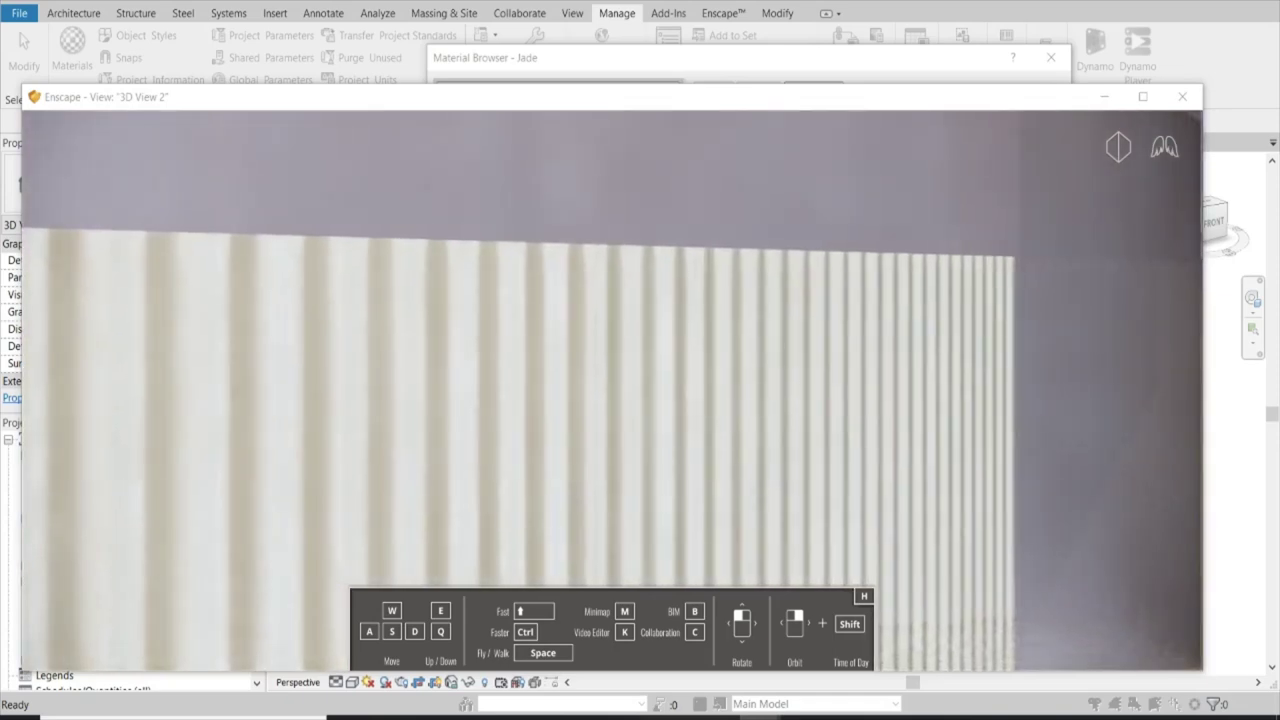
left_click_drag(739, 390, 600, 390)
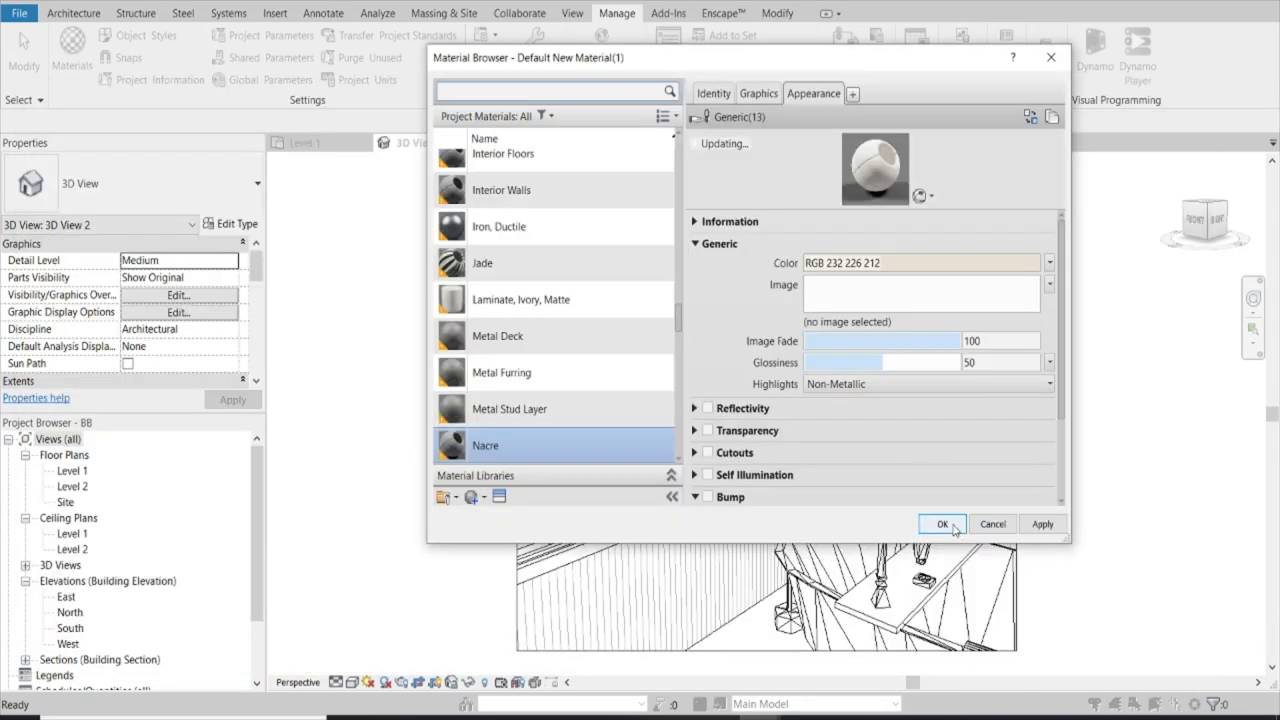
- Close the Material Browser, then use PT to paint the upper wall face above the panelling with Nacre
left_click(942, 525)
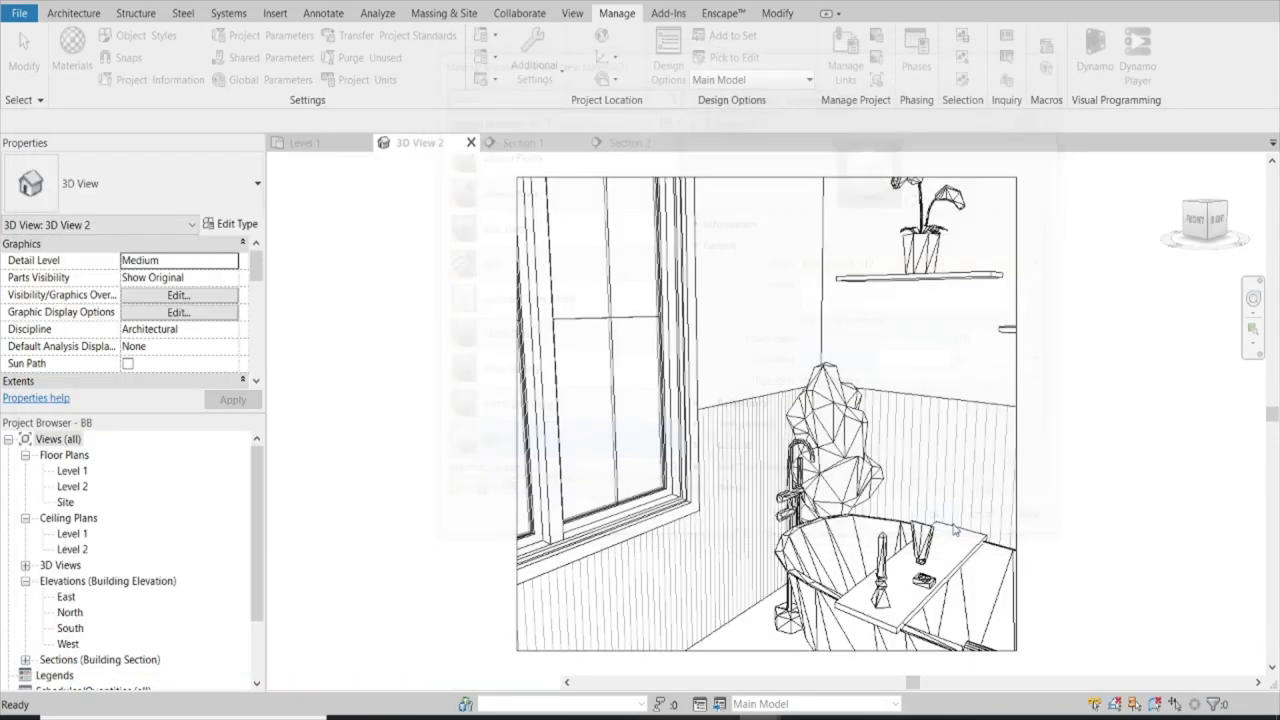
key("p")
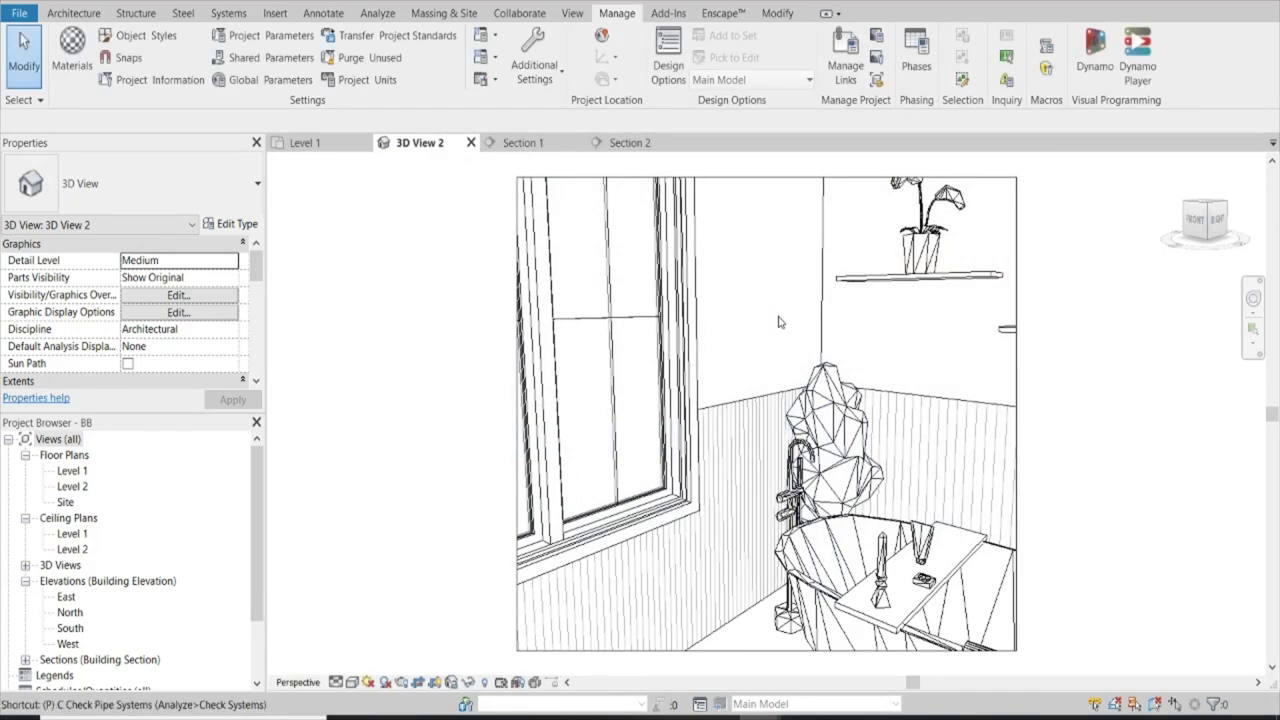
key("t")
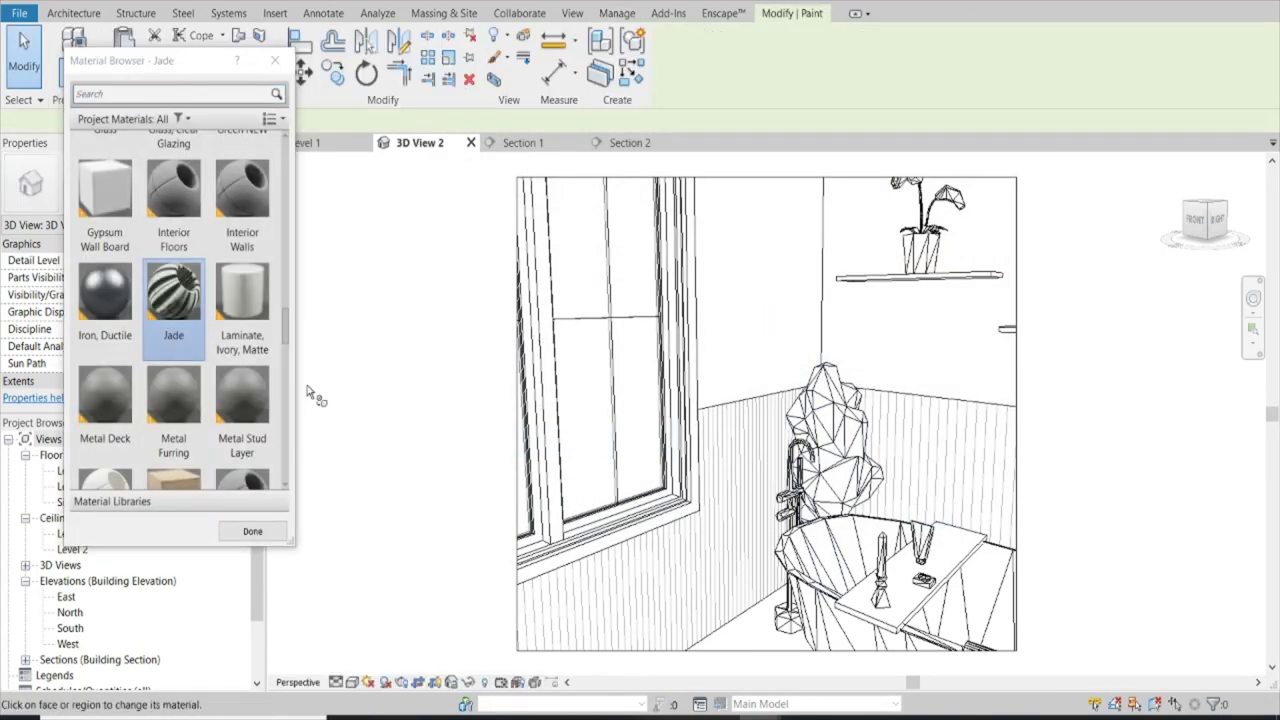
scroll(202, 176, "up", 1)
left_click(143, 87)
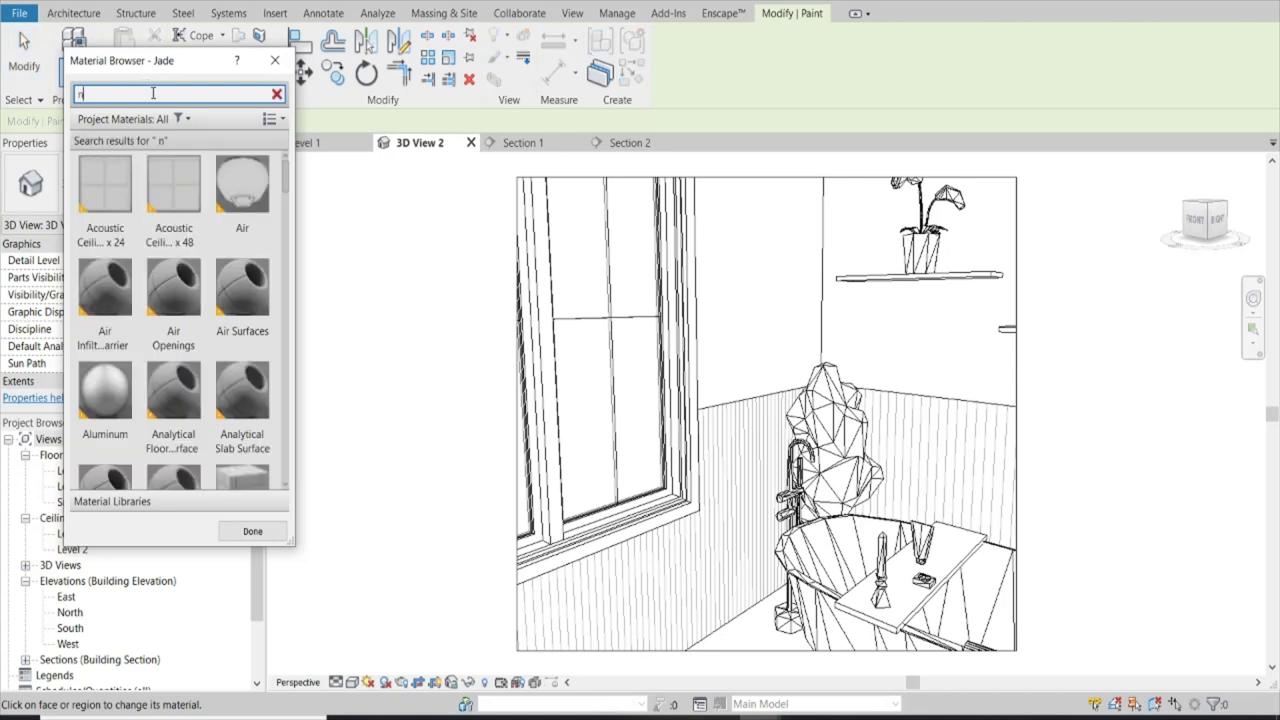
type("ac")
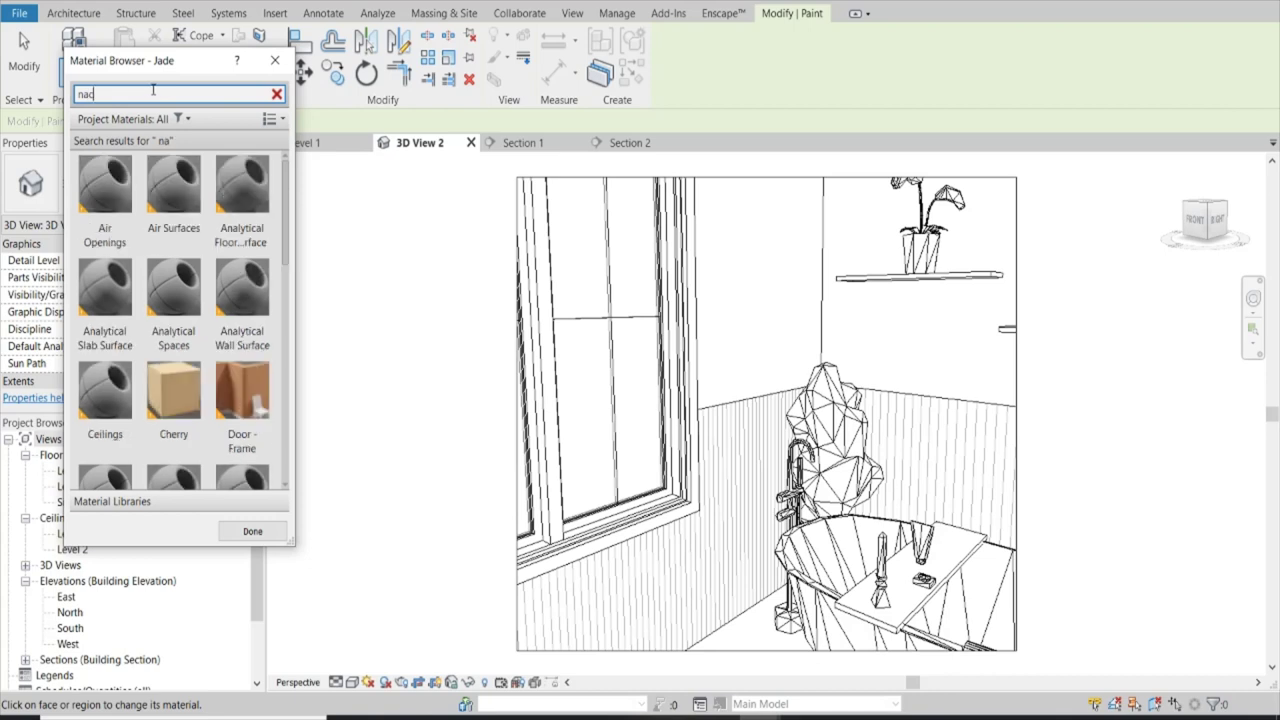
left_click(118, 200)
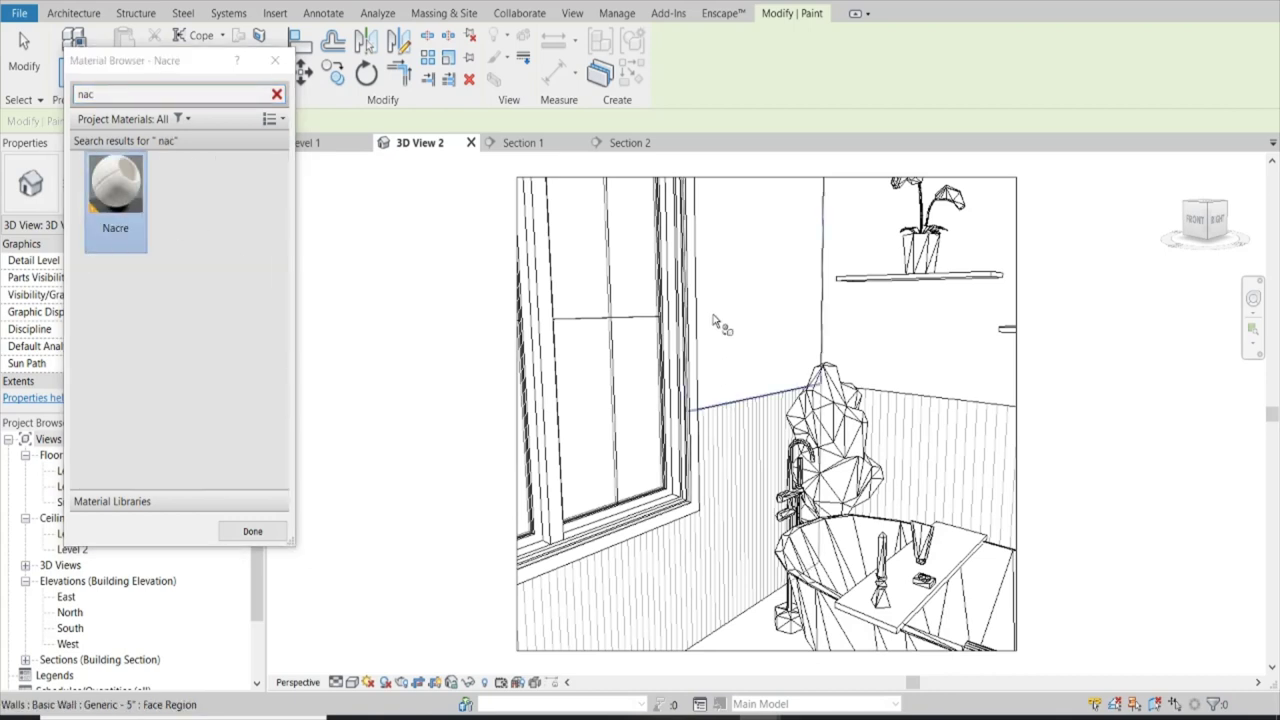
left_click(965, 322)
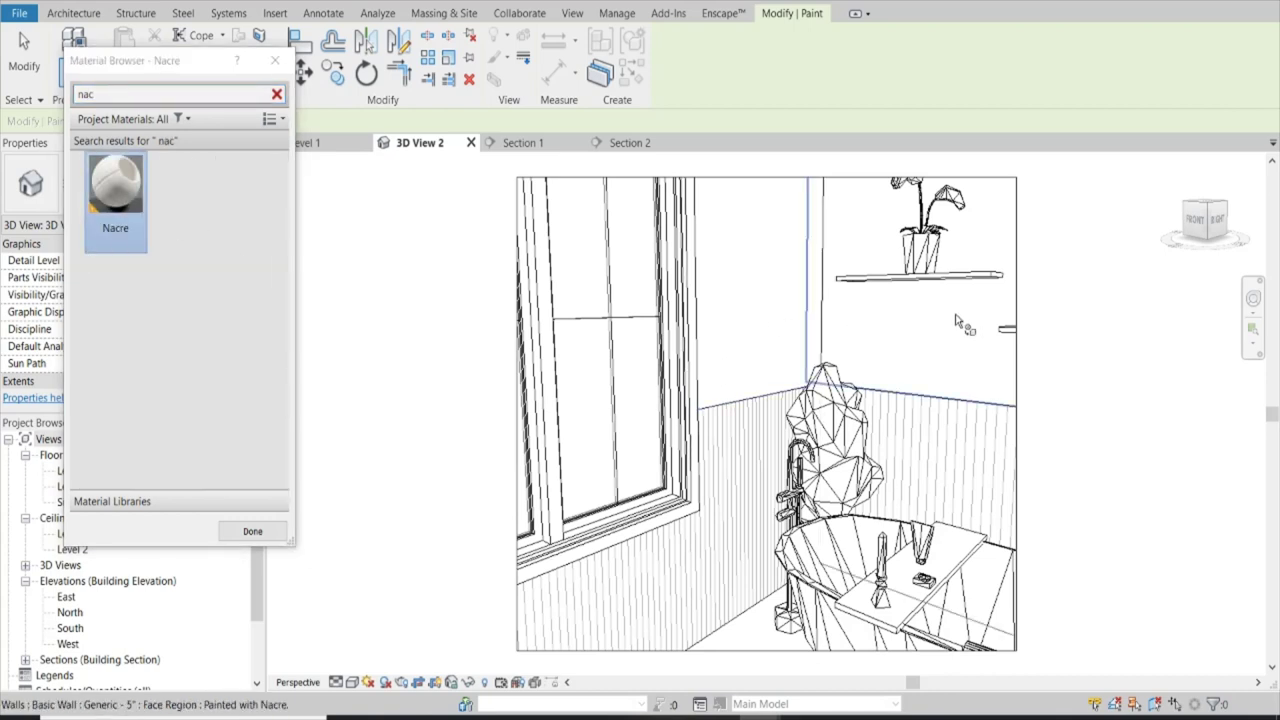
left_click(252, 531)
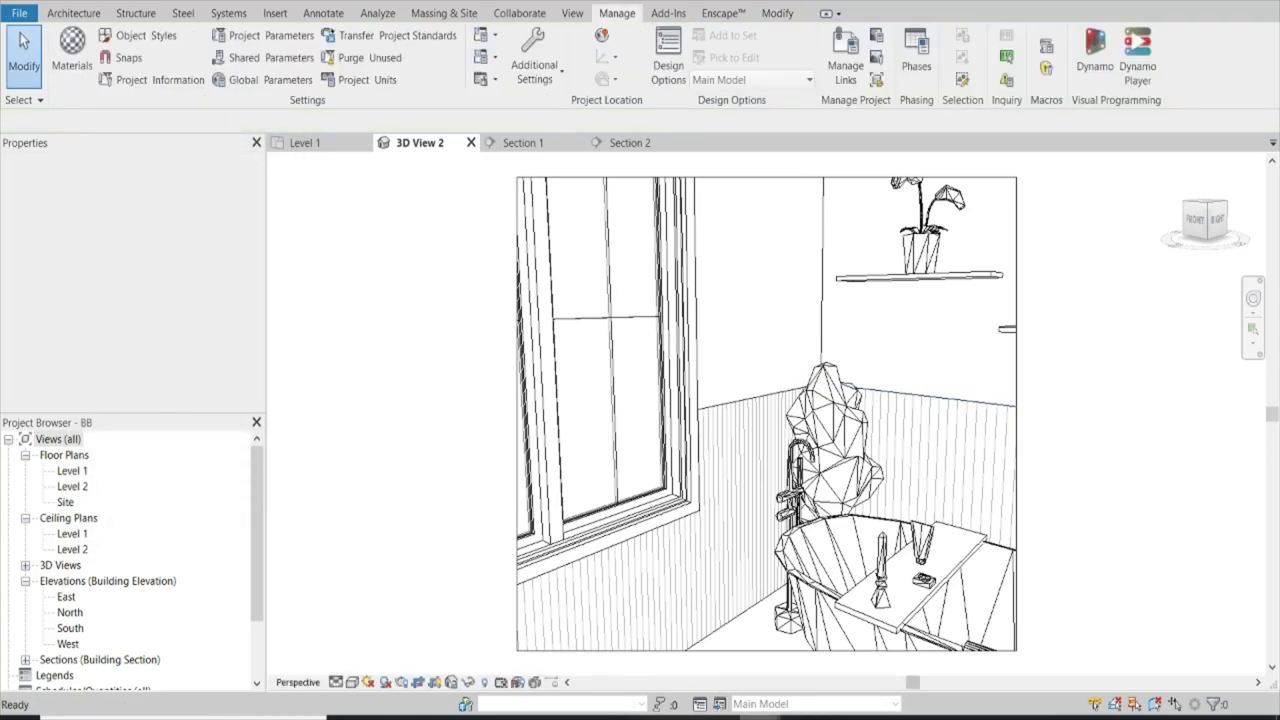
left_click(850, 640)
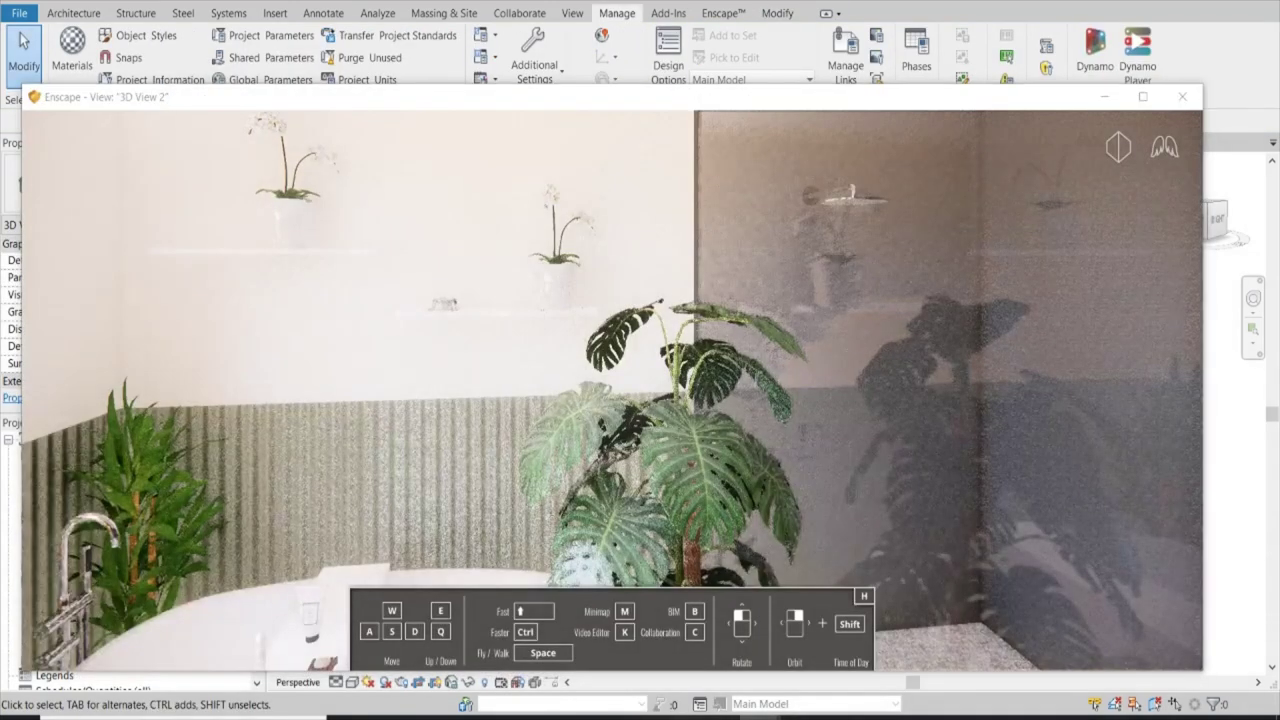
key("w")
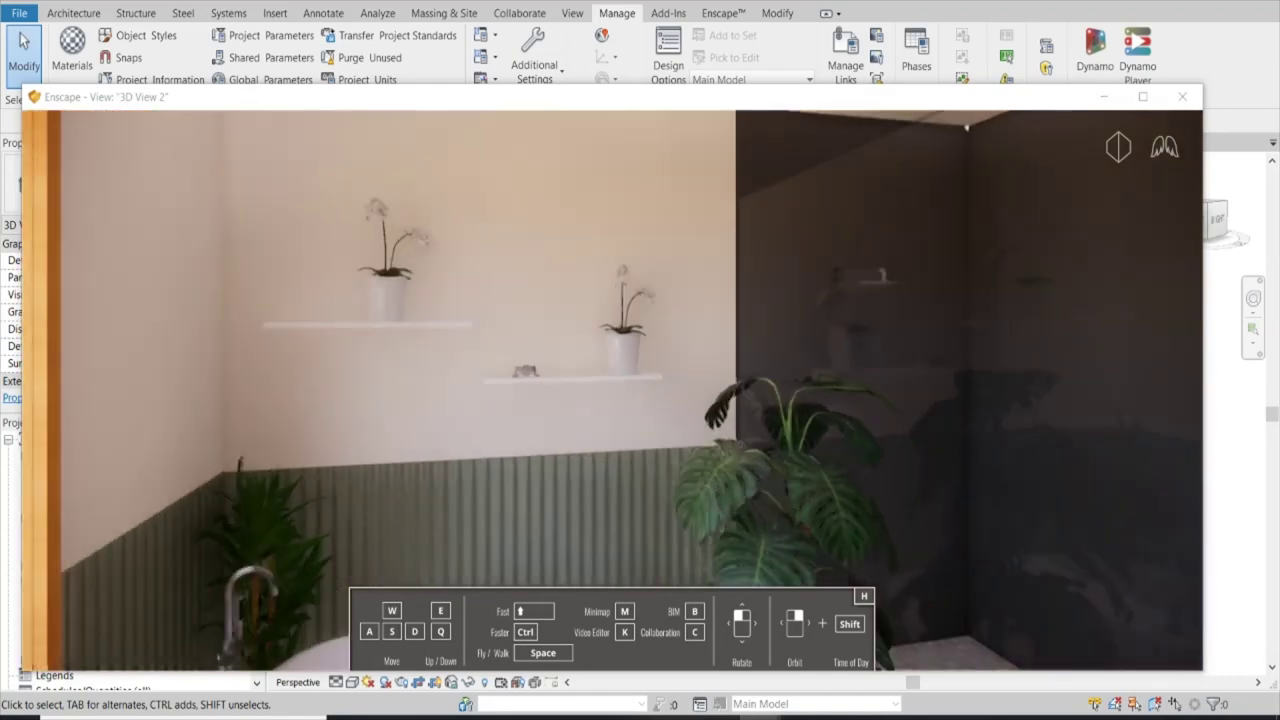
key("s")
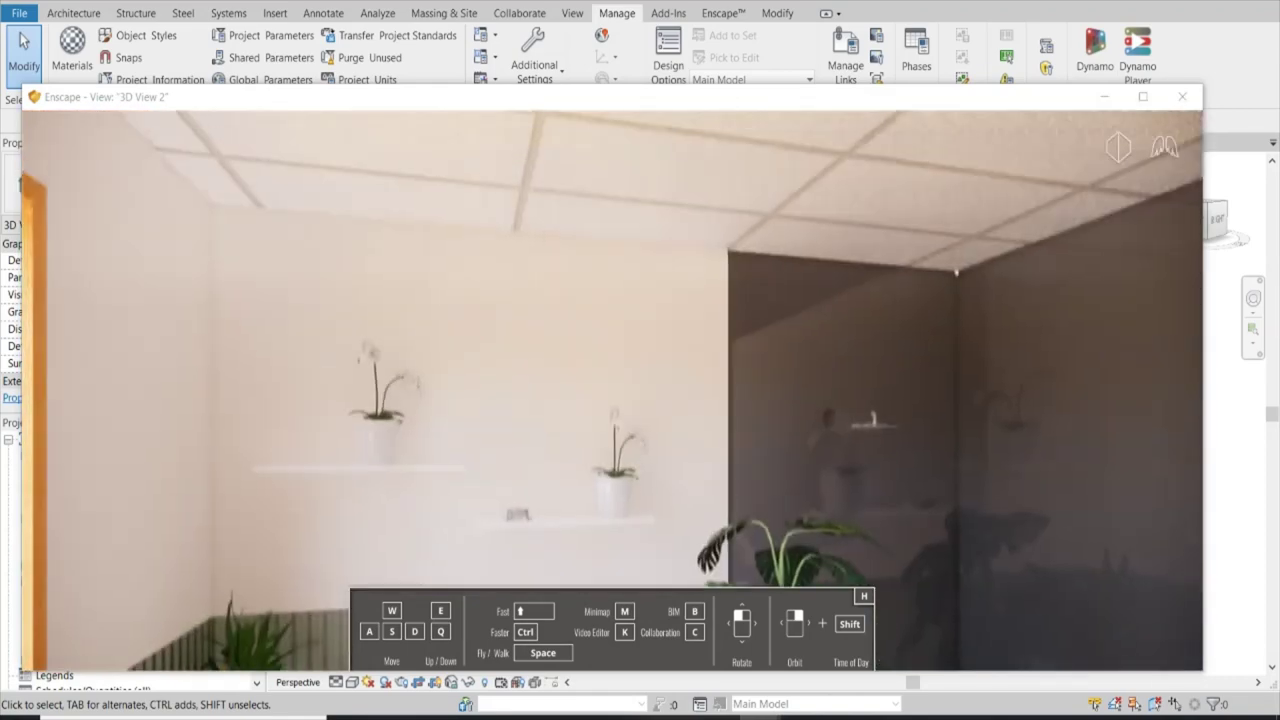
left_click(1110, 95)
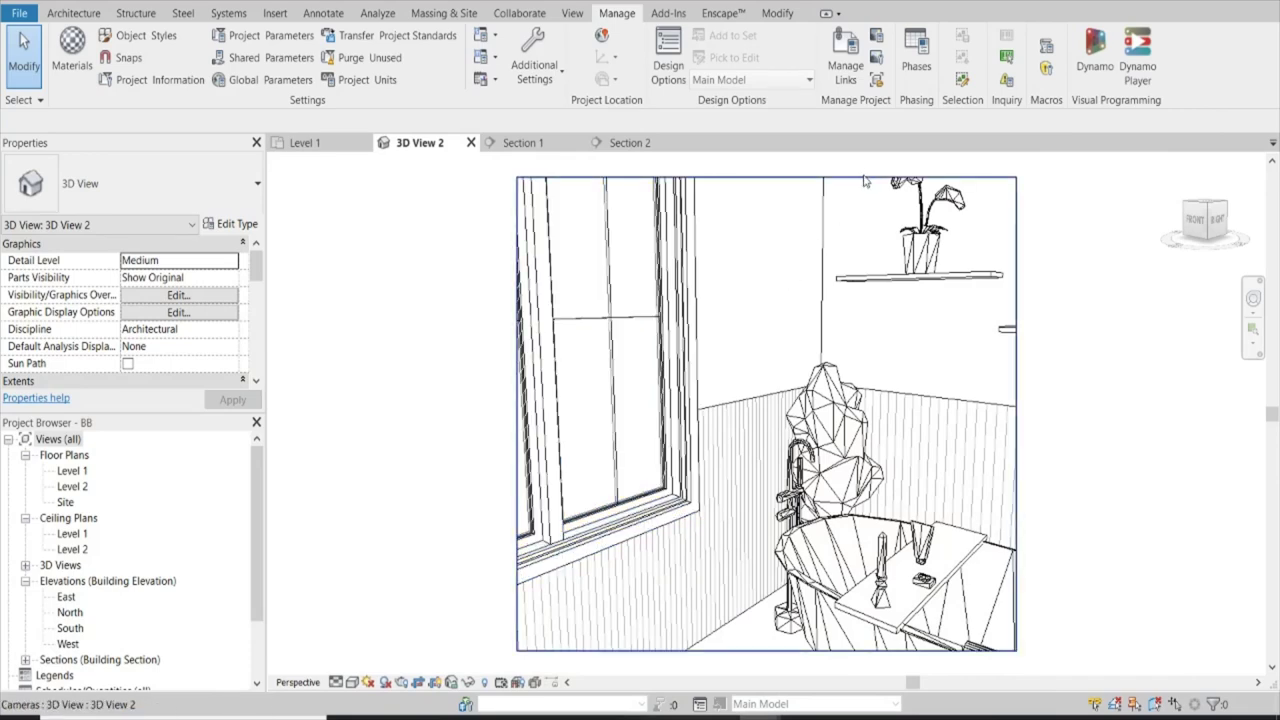
- Drag the 3D view's crop boundary top edge upward to include the ceiling
left_click(864, 178)
scroll(766, 288, "down", 3)
left_click_drag(762, 273, 762, 190)
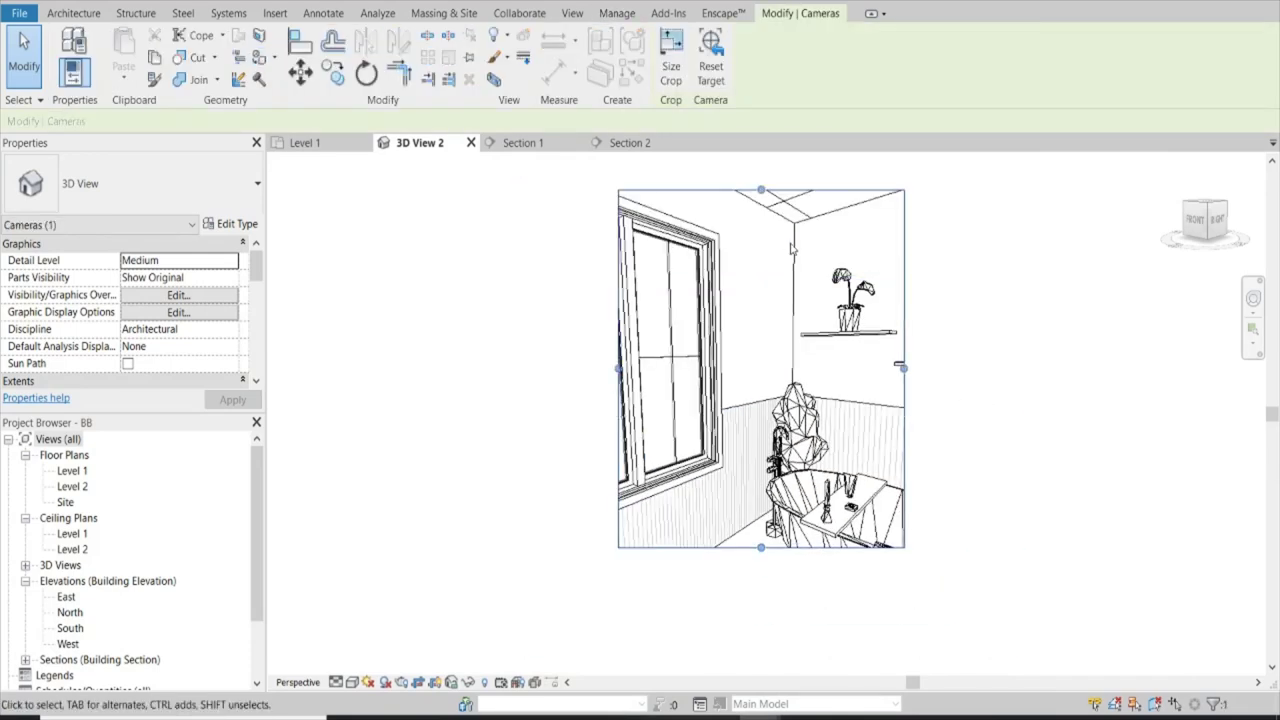
key("Escape")
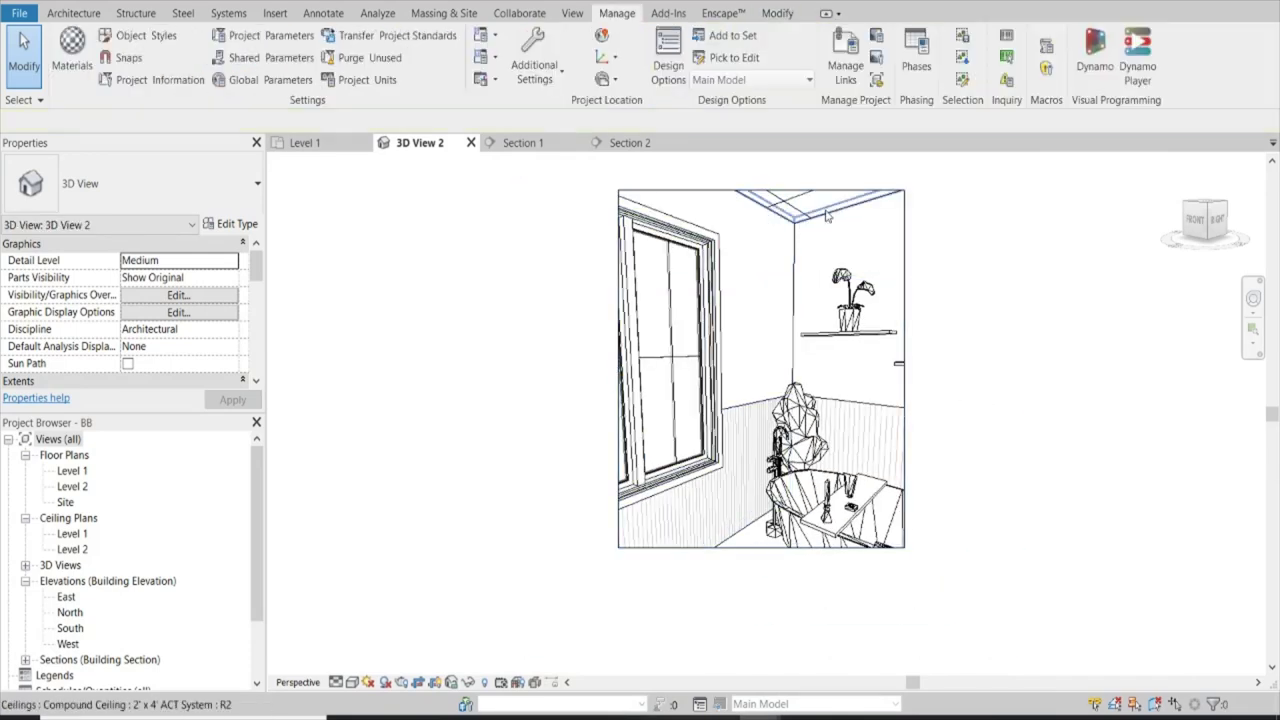
- Change the ceiling to Basic Ceiling: Generic and view it in Enscape
left_click(826, 212)
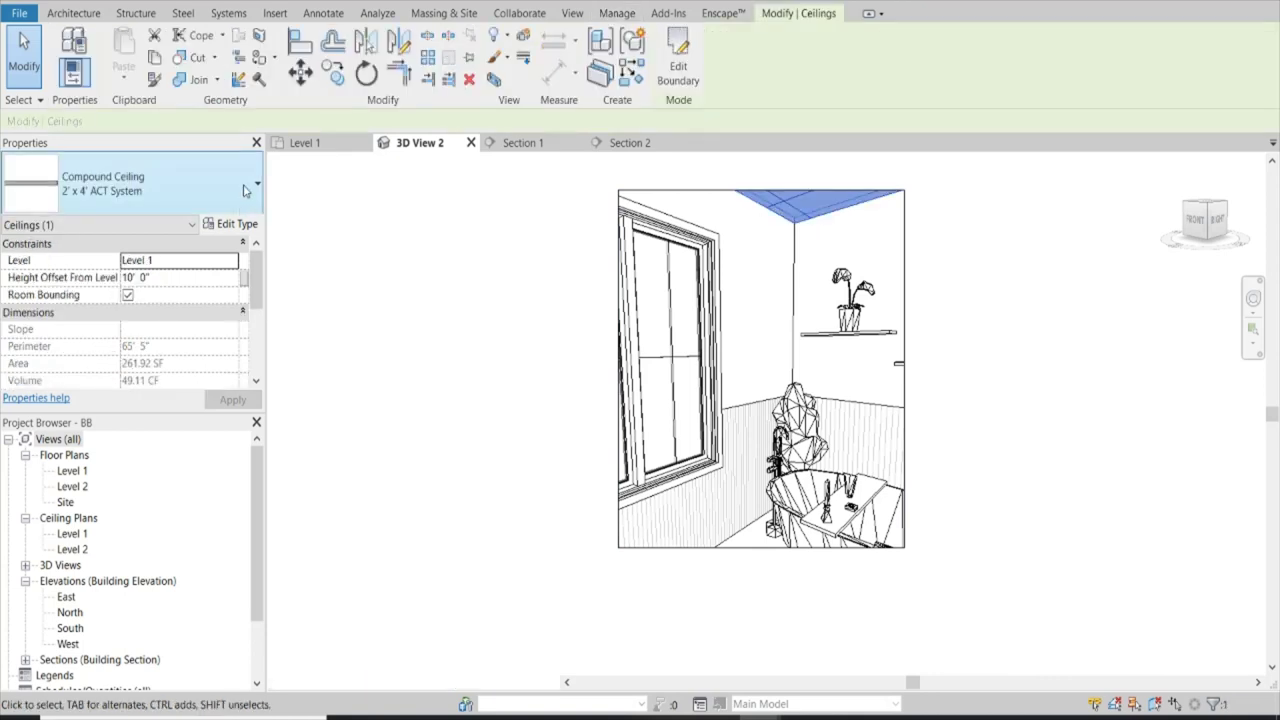
left_click(244, 186)
left_click(133, 283)
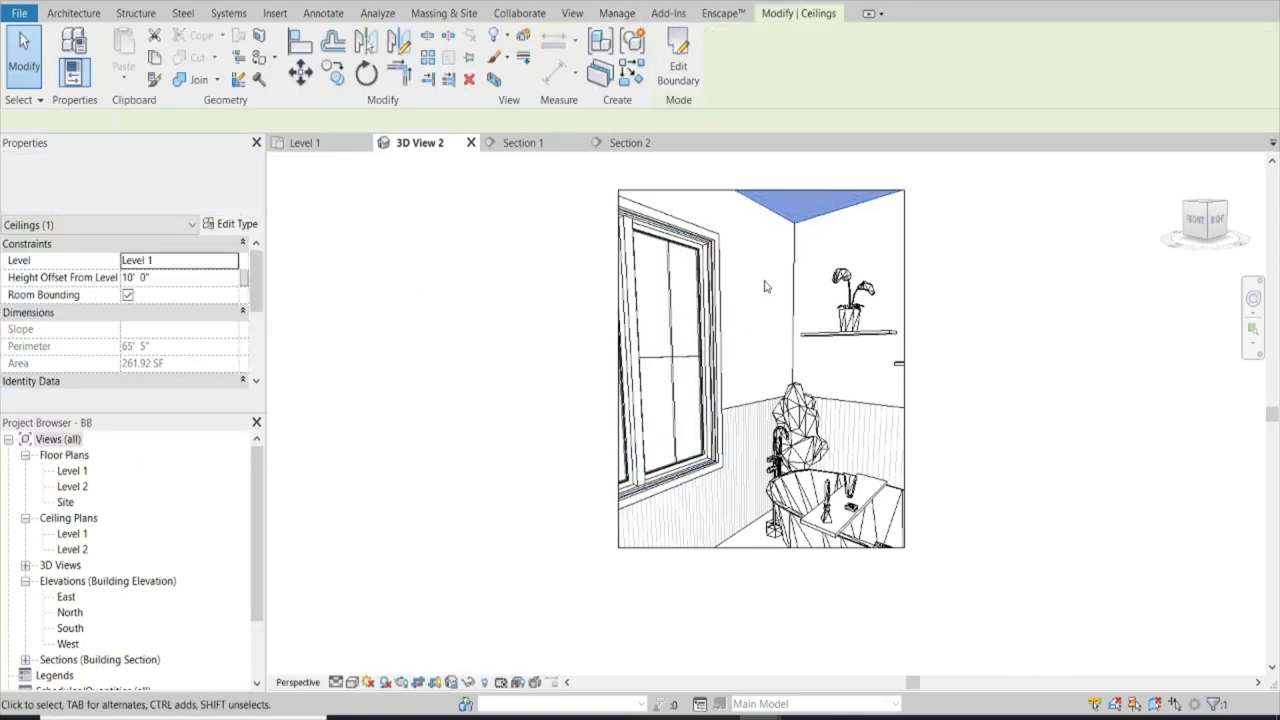
left_click(797, 662)
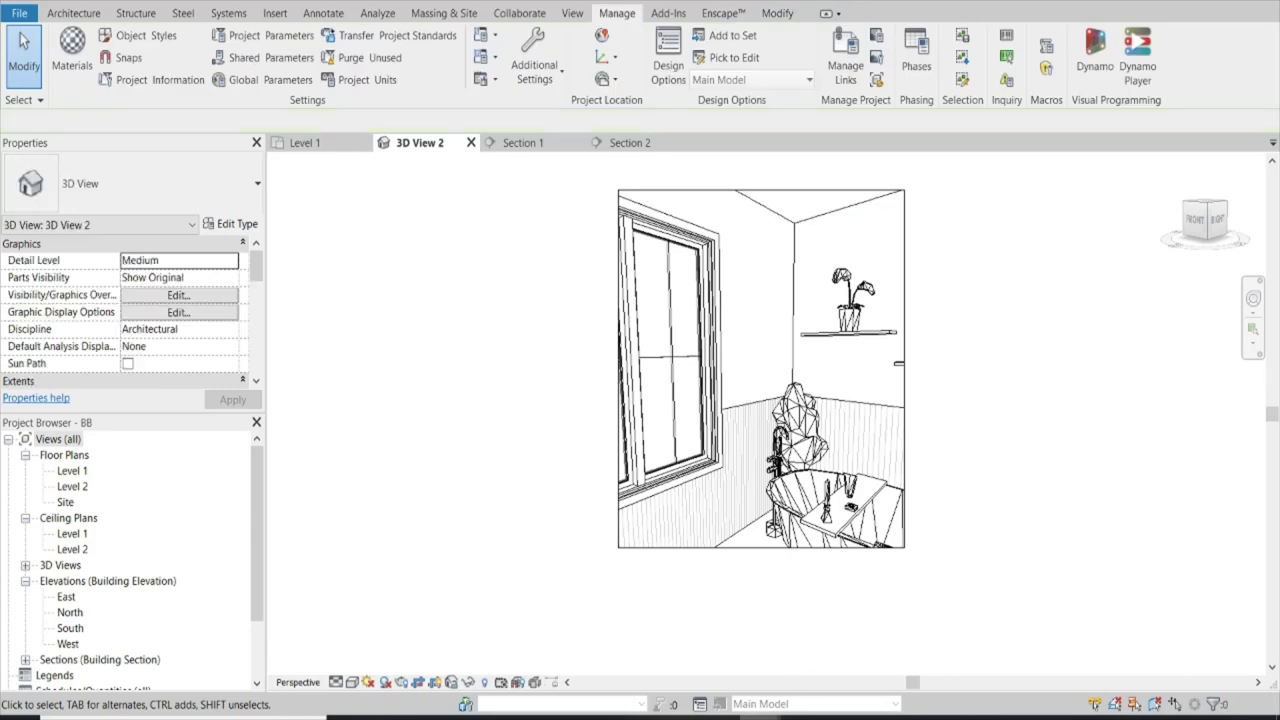
left_click(850, 640)
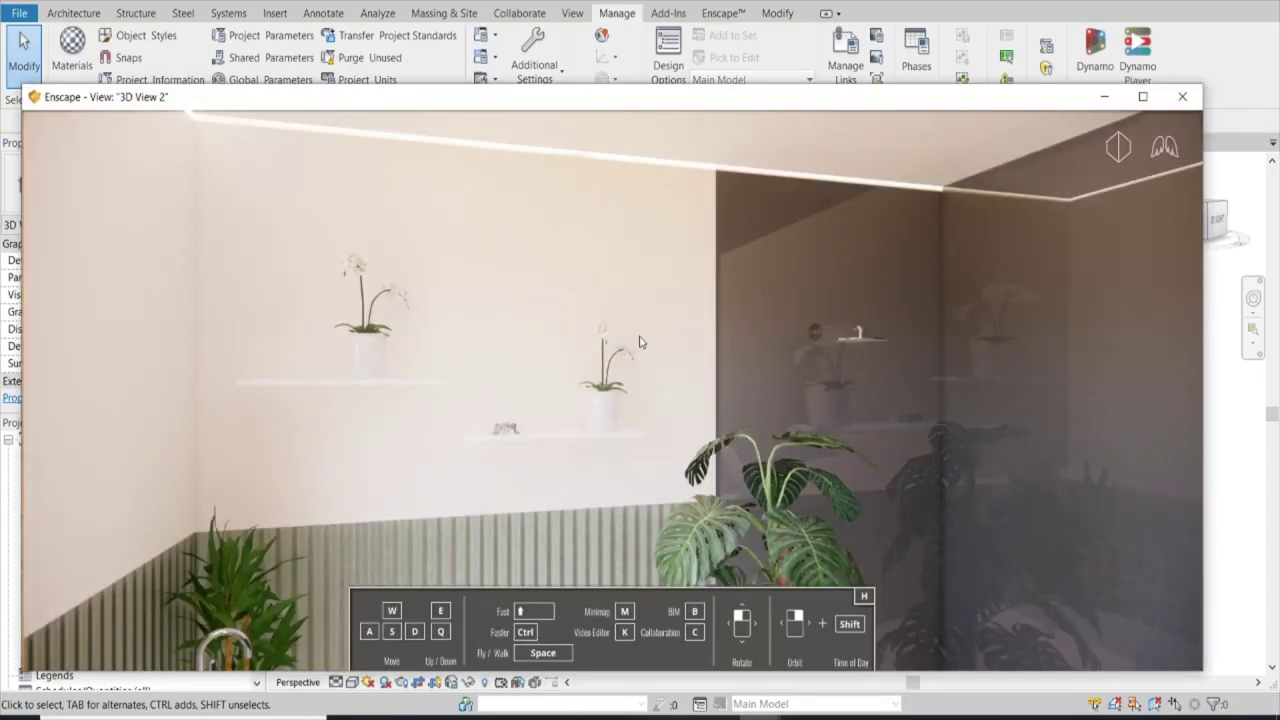
- Tilt the Enscape camera up toward the ceiling, then minimize the render window
mouse_move(640, 342)
left_mouse_down()
mouse_move(520, 250)
mouse_move(628, 256)
left_mouse_up()
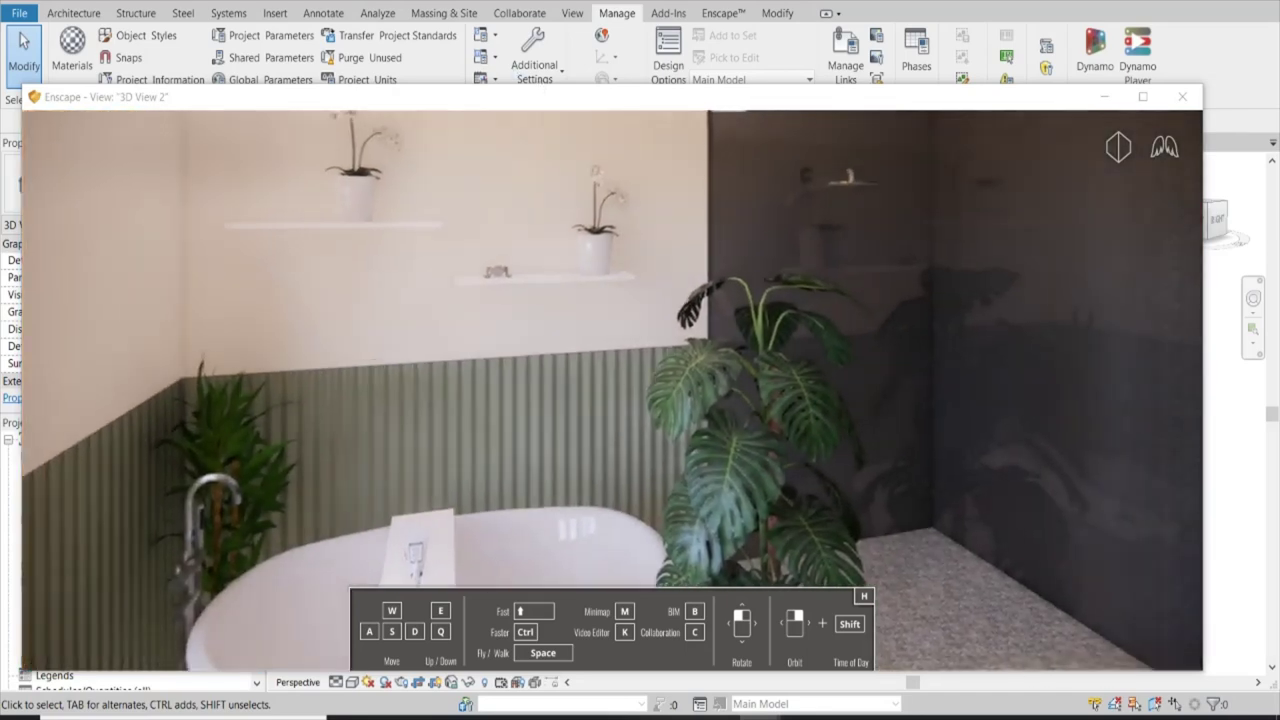
left_click_drag(628, 256, 975, 288)
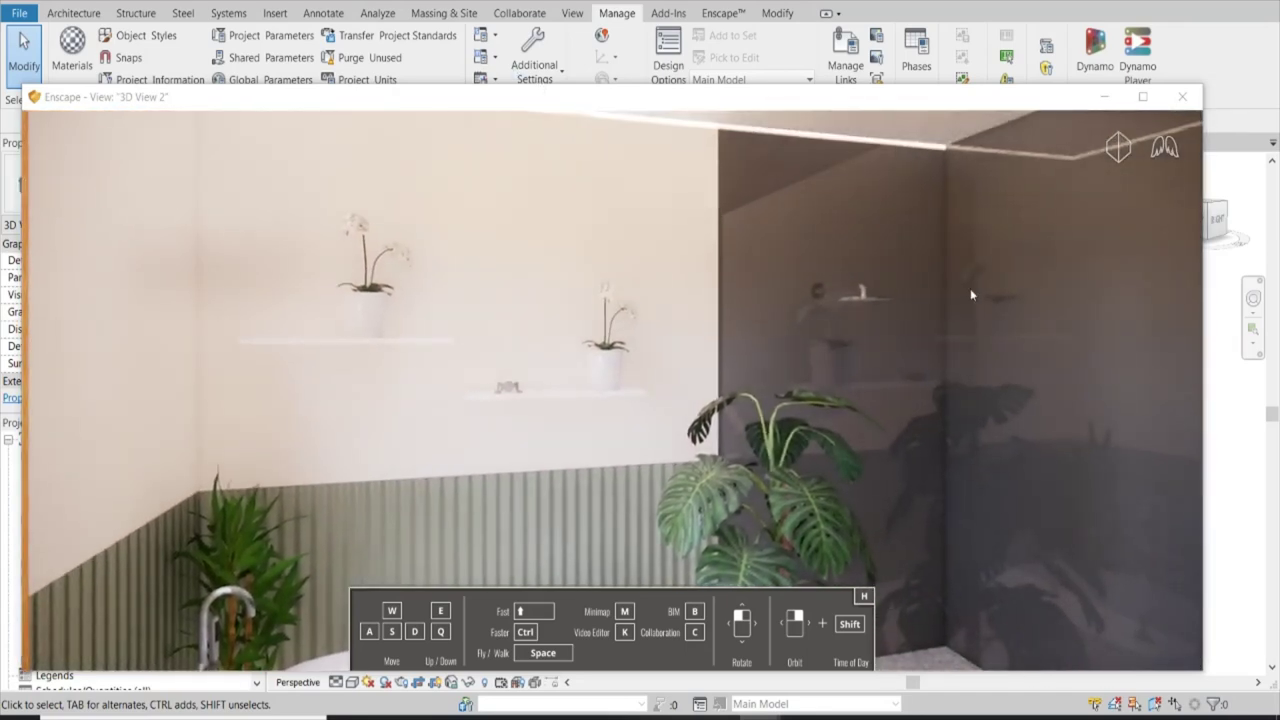
left_click(1105, 98)
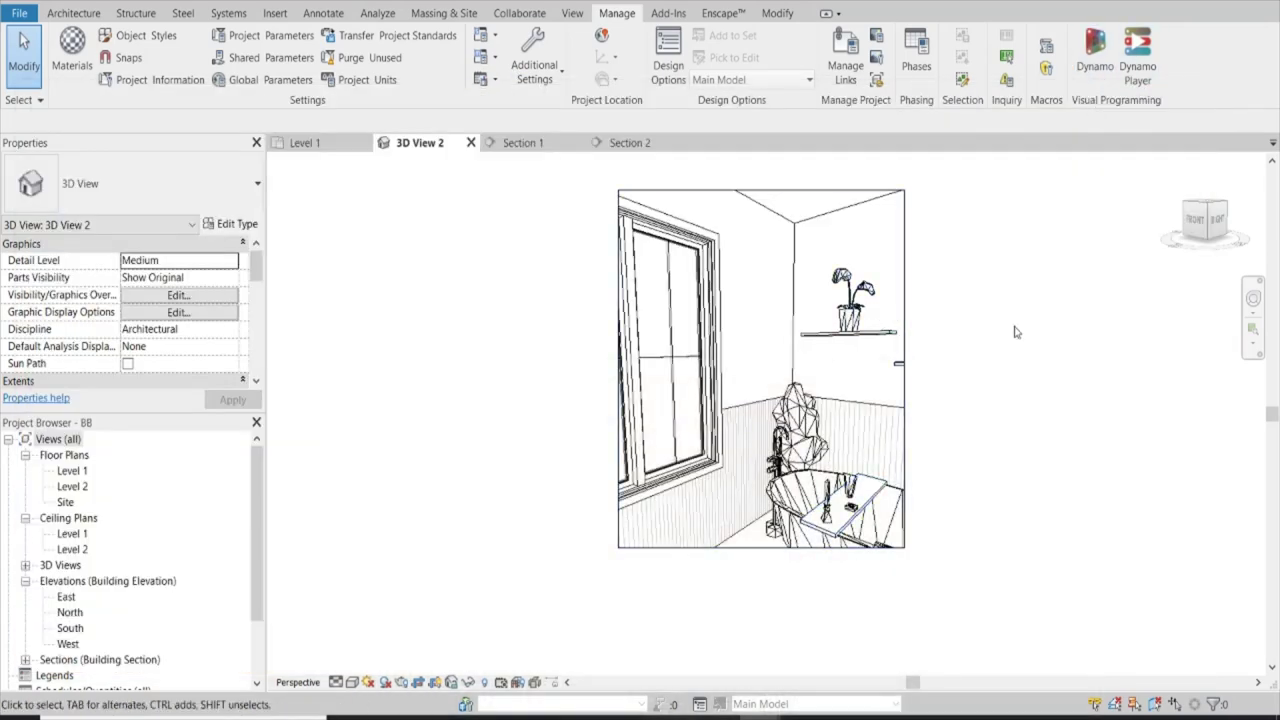
- Orbit and pan 3D View 2 to face the shower head wall and the plant shelf
left_click(1253, 298)
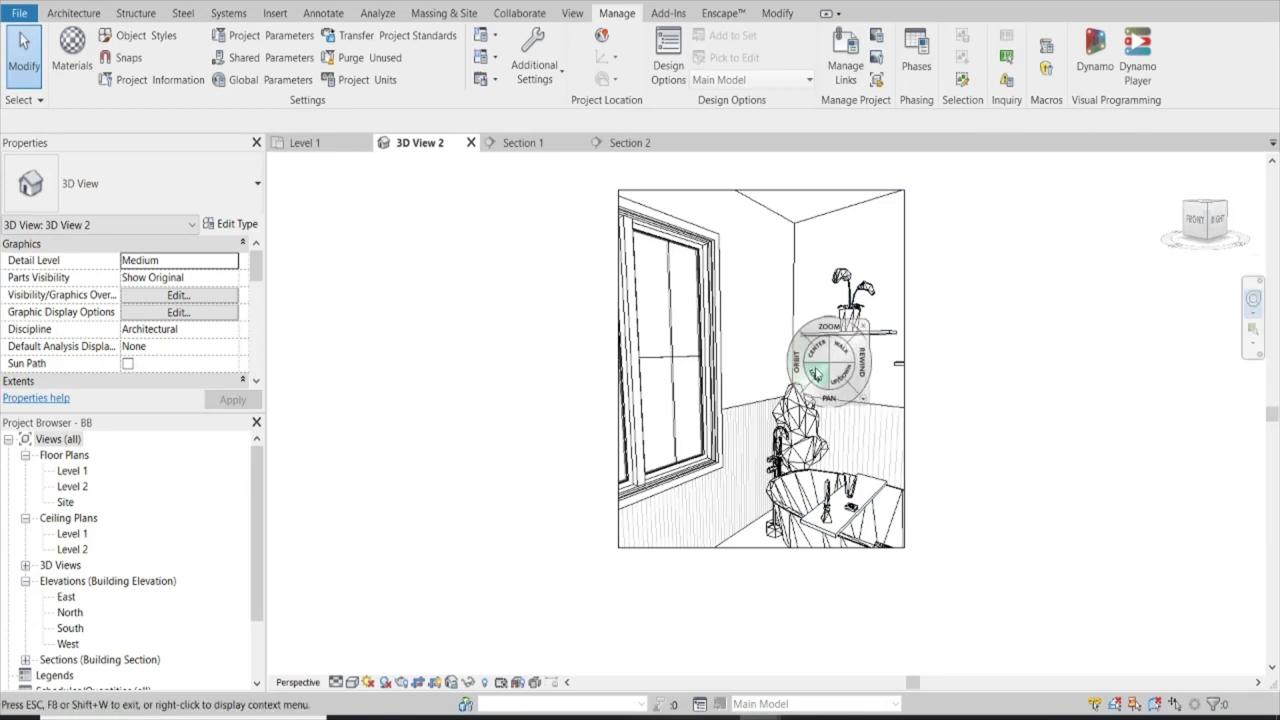
key("Escape")
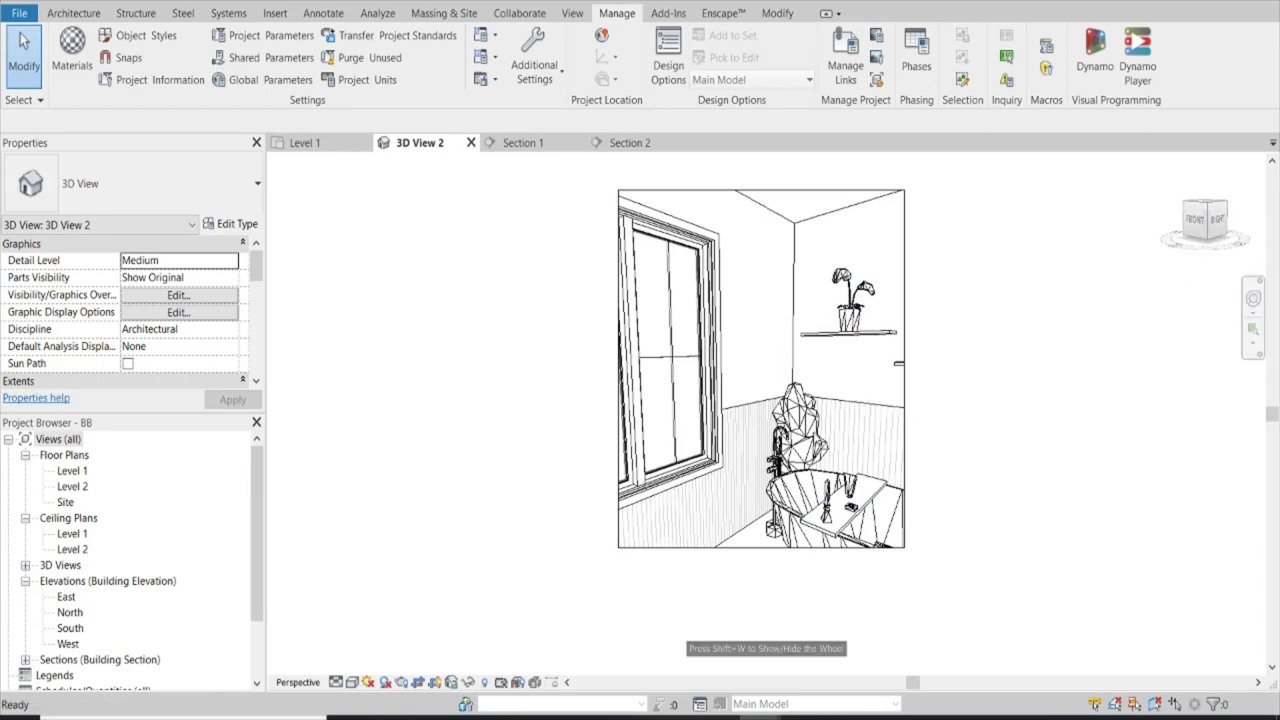
left_click(817, 439)
middle_click_drag(800, 400, 850, 388, "shift")
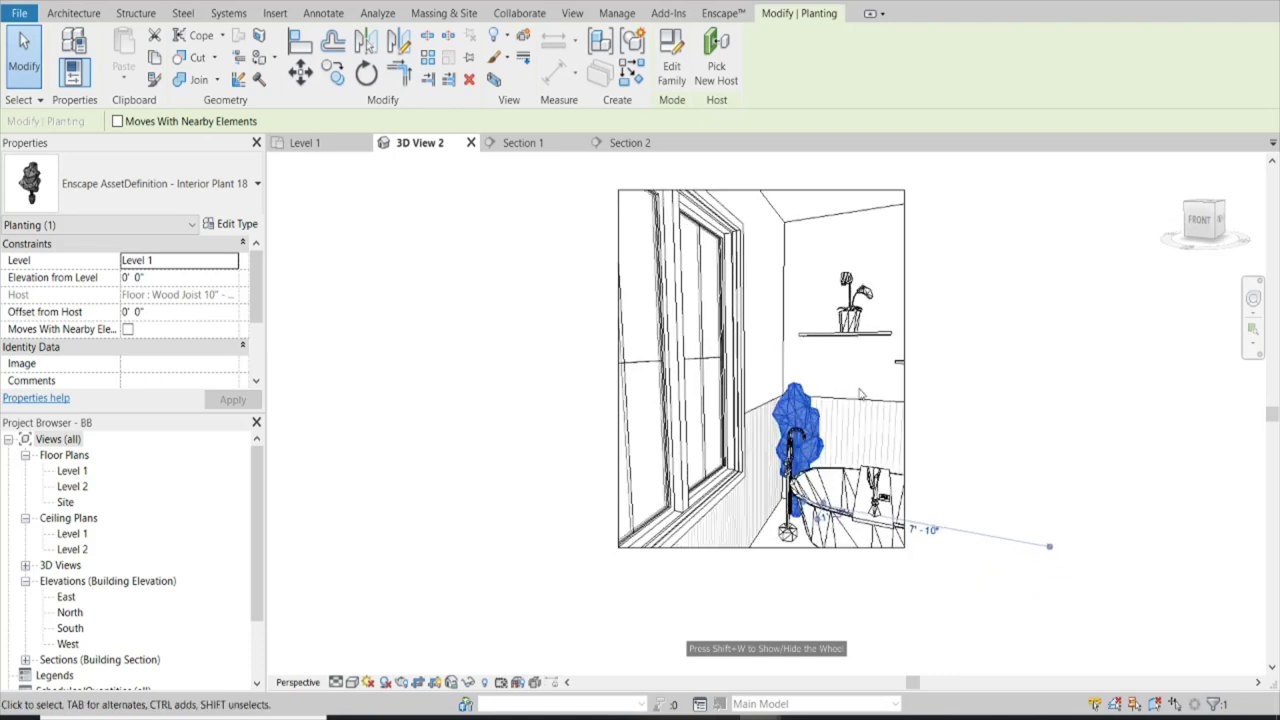
left_click(1254, 299)
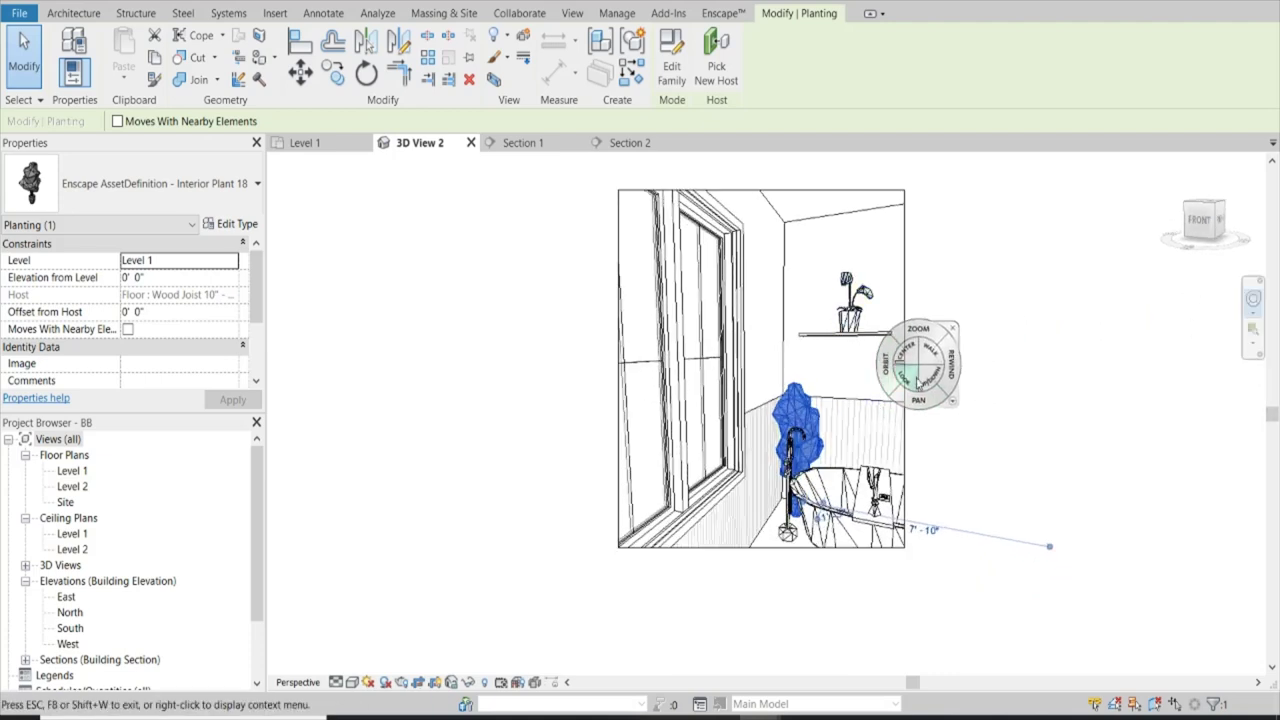
left_click_drag(930, 402, 391, 424)
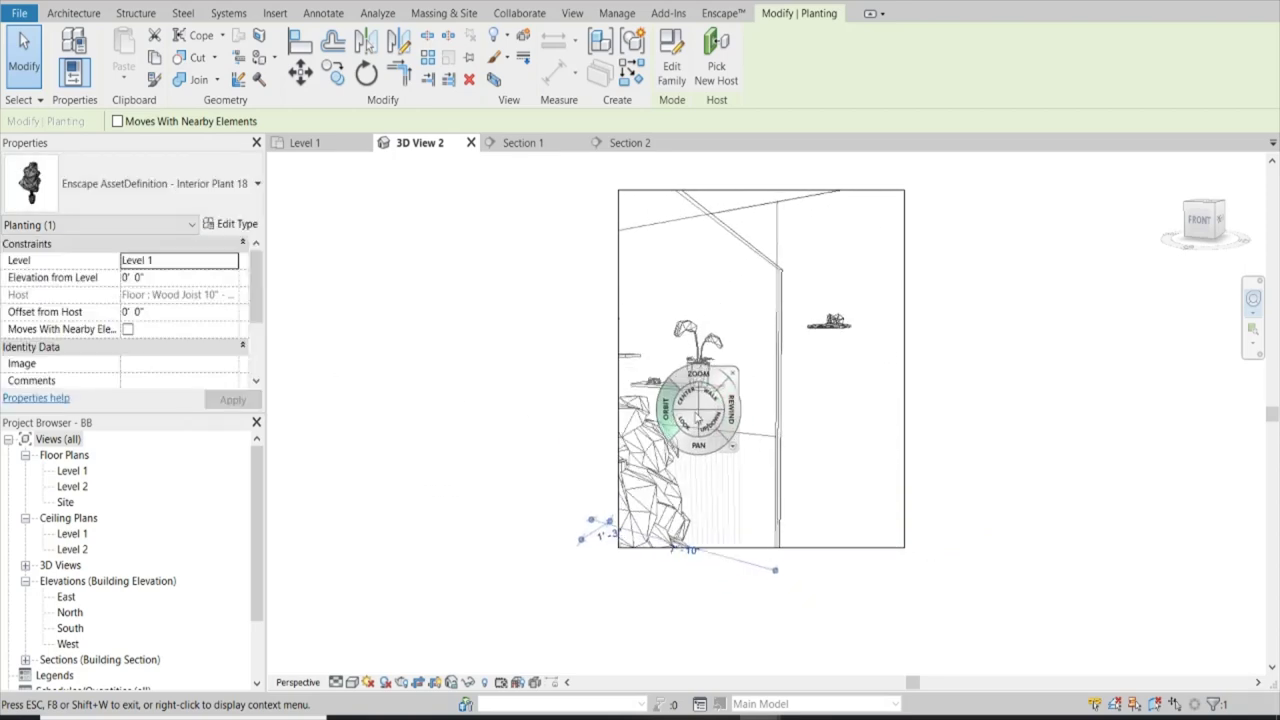
mouse_move(665, 410)
left_mouse_down()
mouse_move(772, 425)
mouse_move(616, 482)
mouse_move(651, 487)
left_mouse_up()
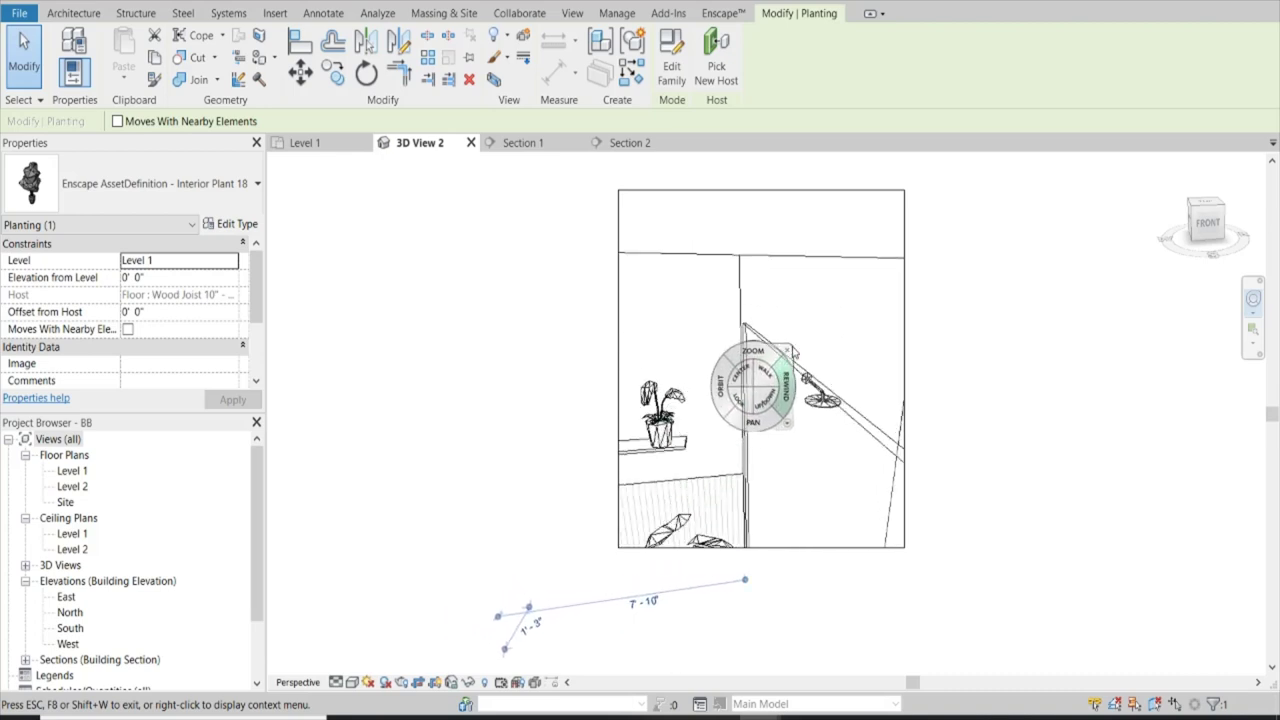
key("Escape")
key("Escape")
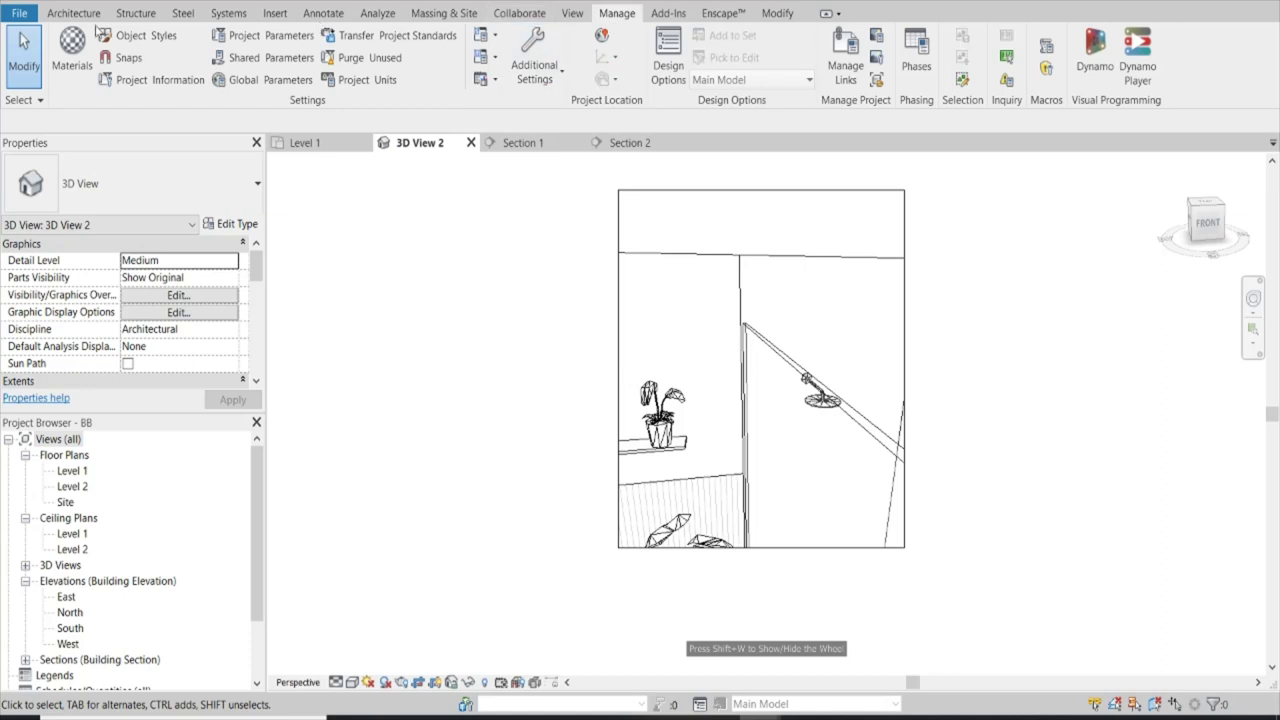
- Create a new blank material in the Material Browser and rename it TILE
left_click(70, 45)
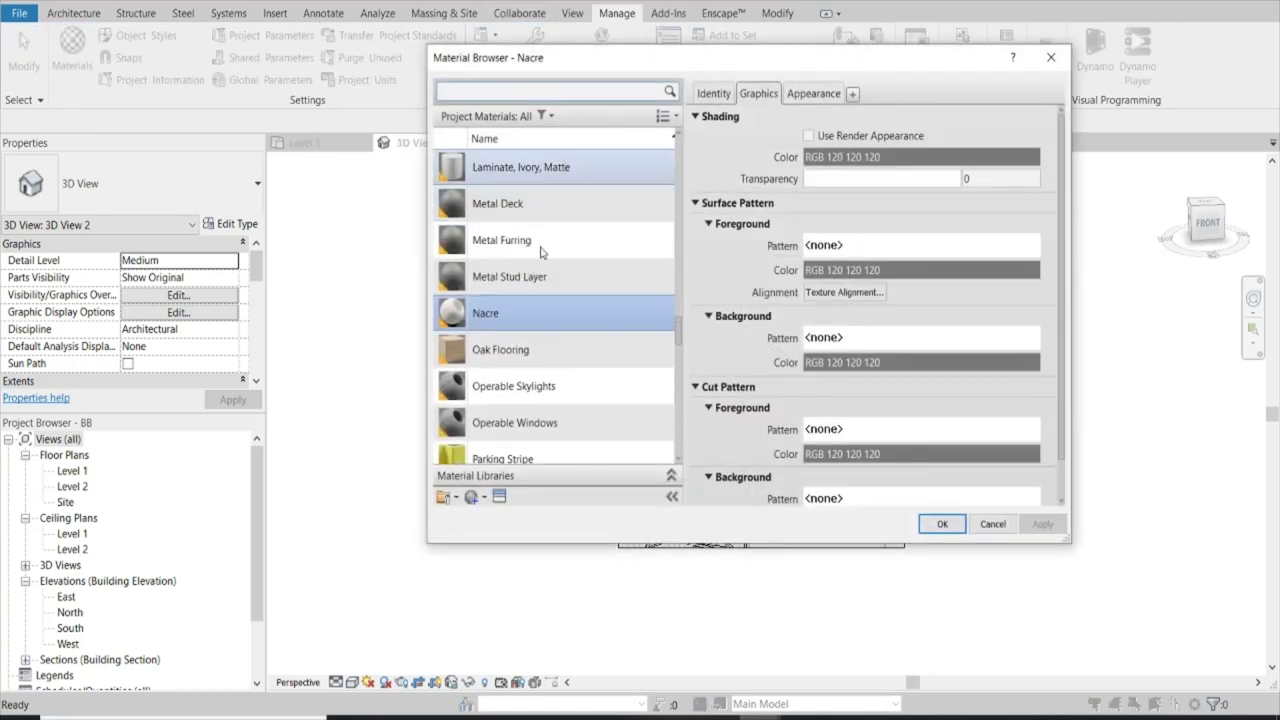
left_click(476, 499)
left_click(488, 519)
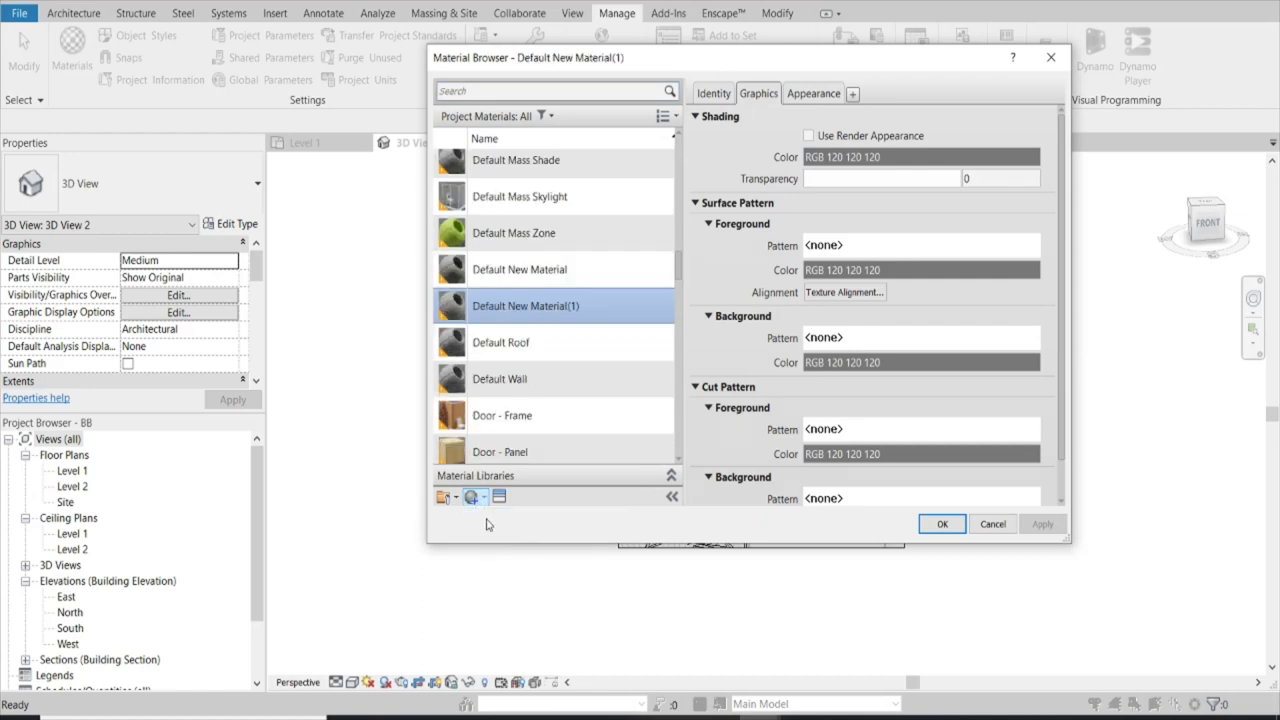
right_click(529, 311)
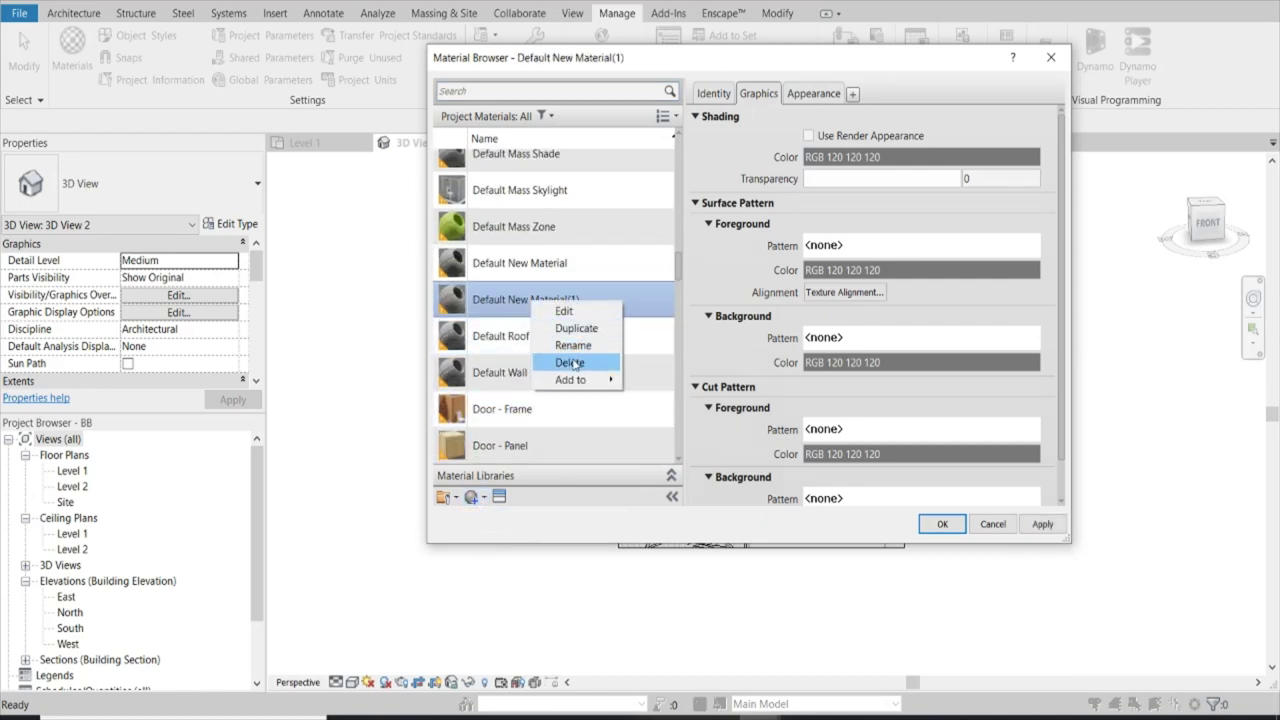
left_click(573, 345)
type("TILE")
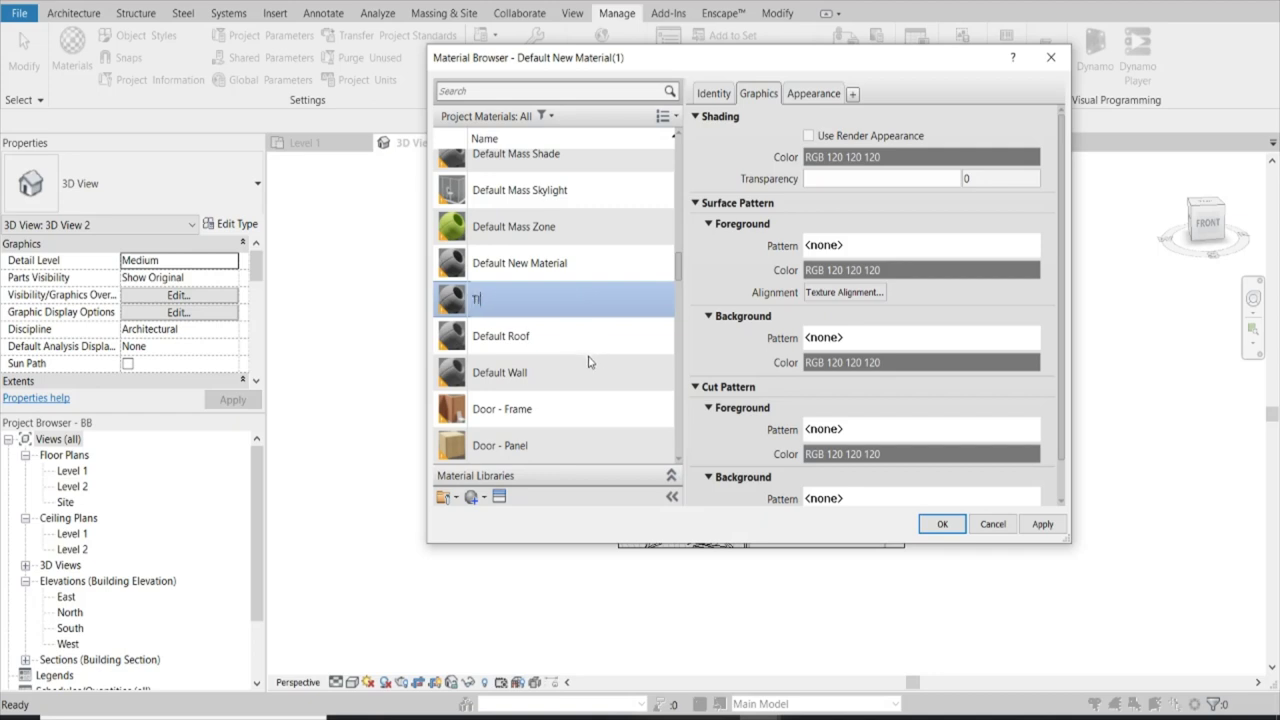
- Set the TILE material's appearance image to the tiled JPG texture and save it
left_click(800, 94)
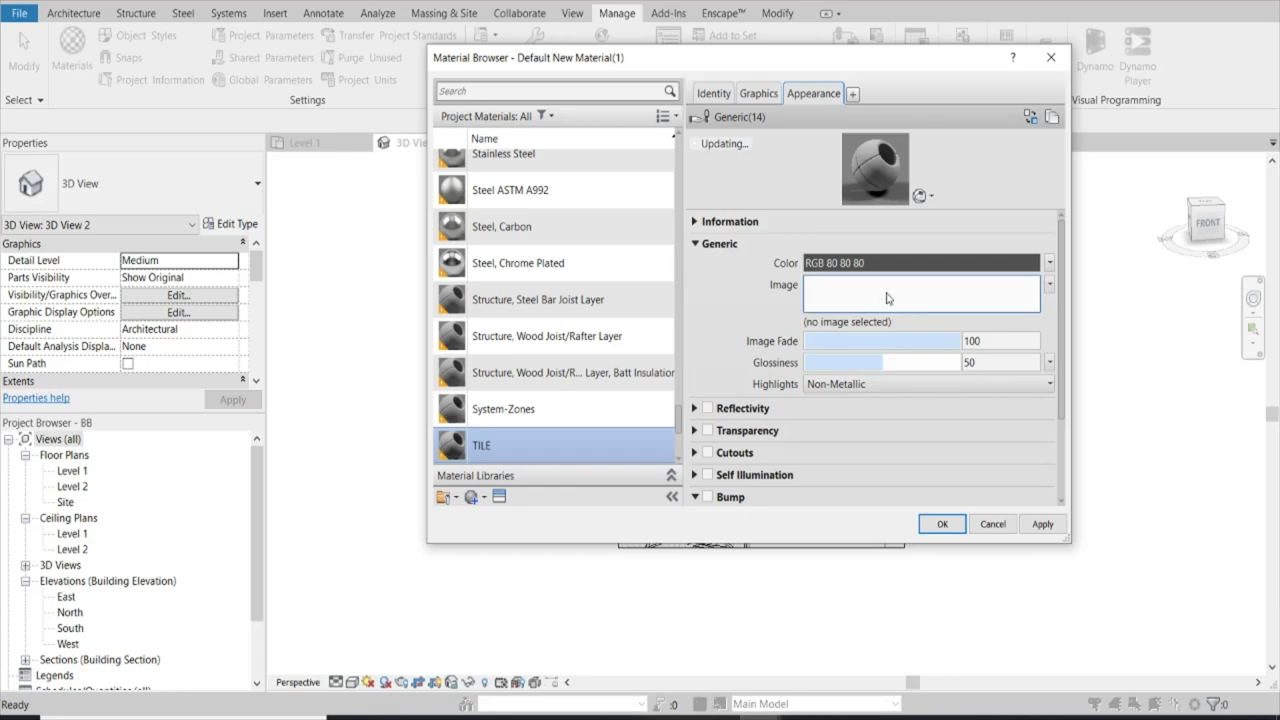
left_click(884, 290)
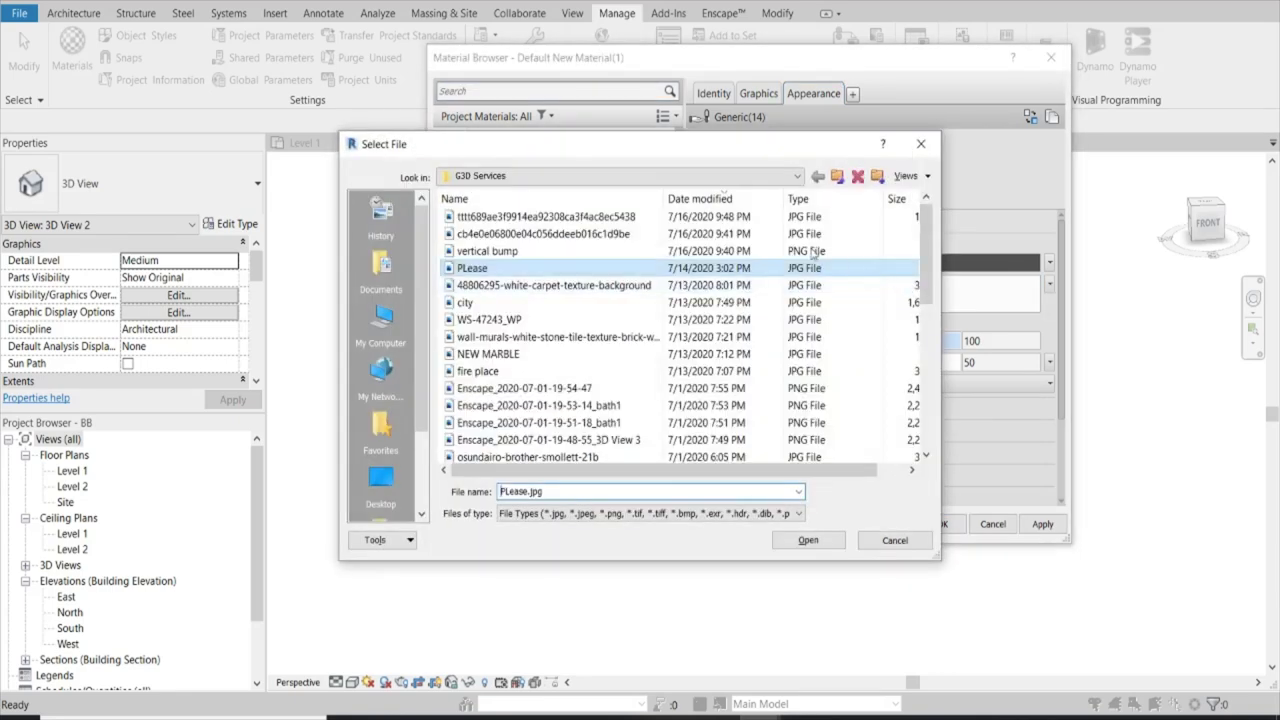
left_click(528, 216)
left_click(808, 541)
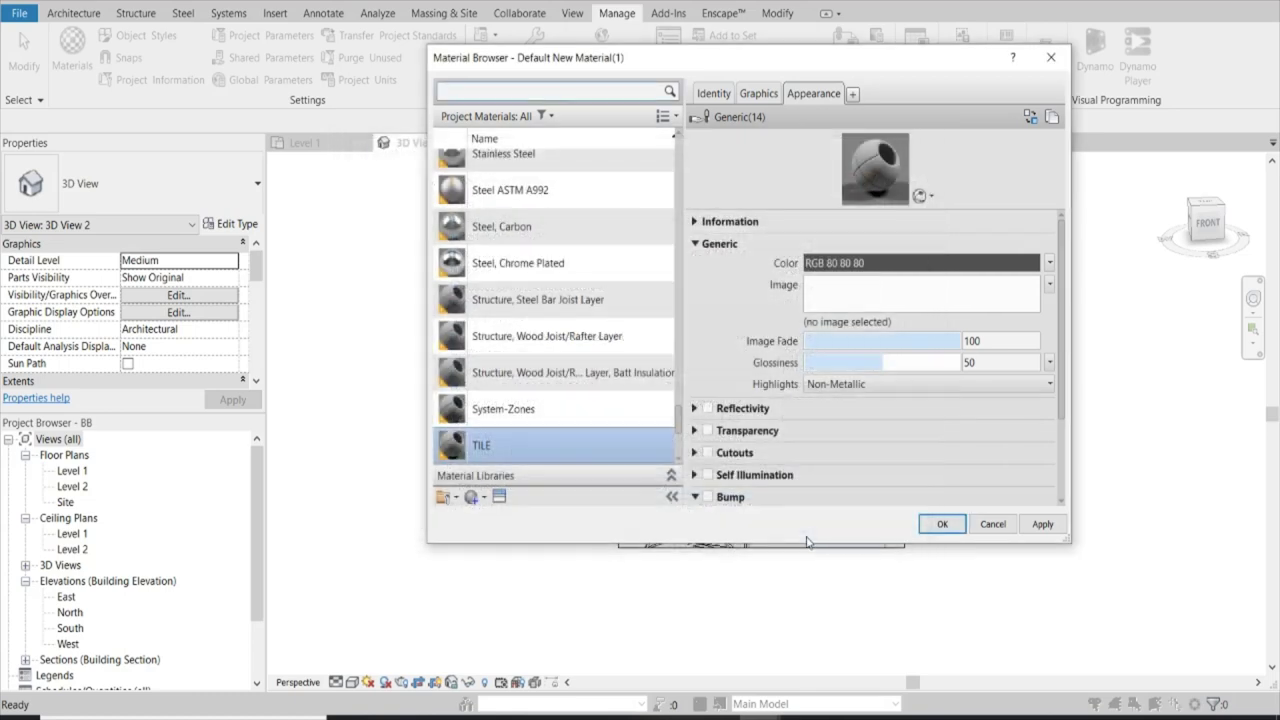
left_click(942, 526)
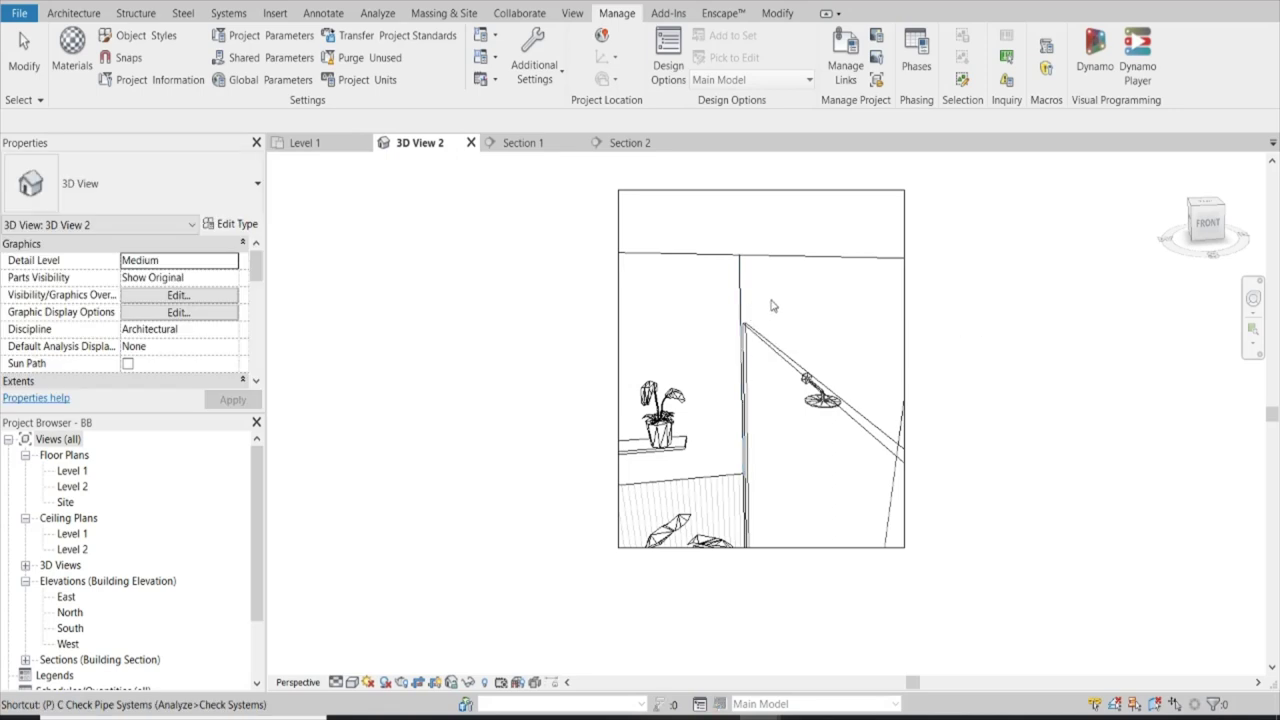
- Toggle the thin-line display and hide the Properties palette with keyboard shortcuts
key("p")
key("t")
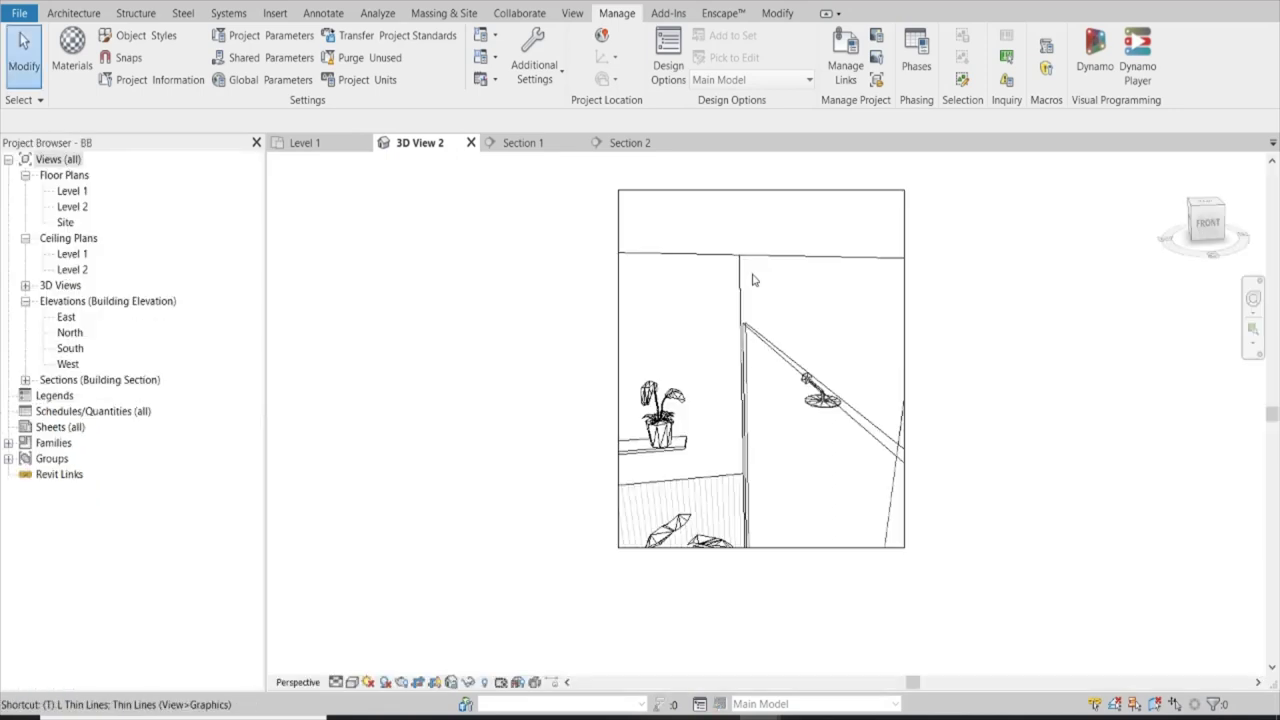
key("l")
scroll(770, 282, "down", 2)
scroll(790, 284, "up", 3)
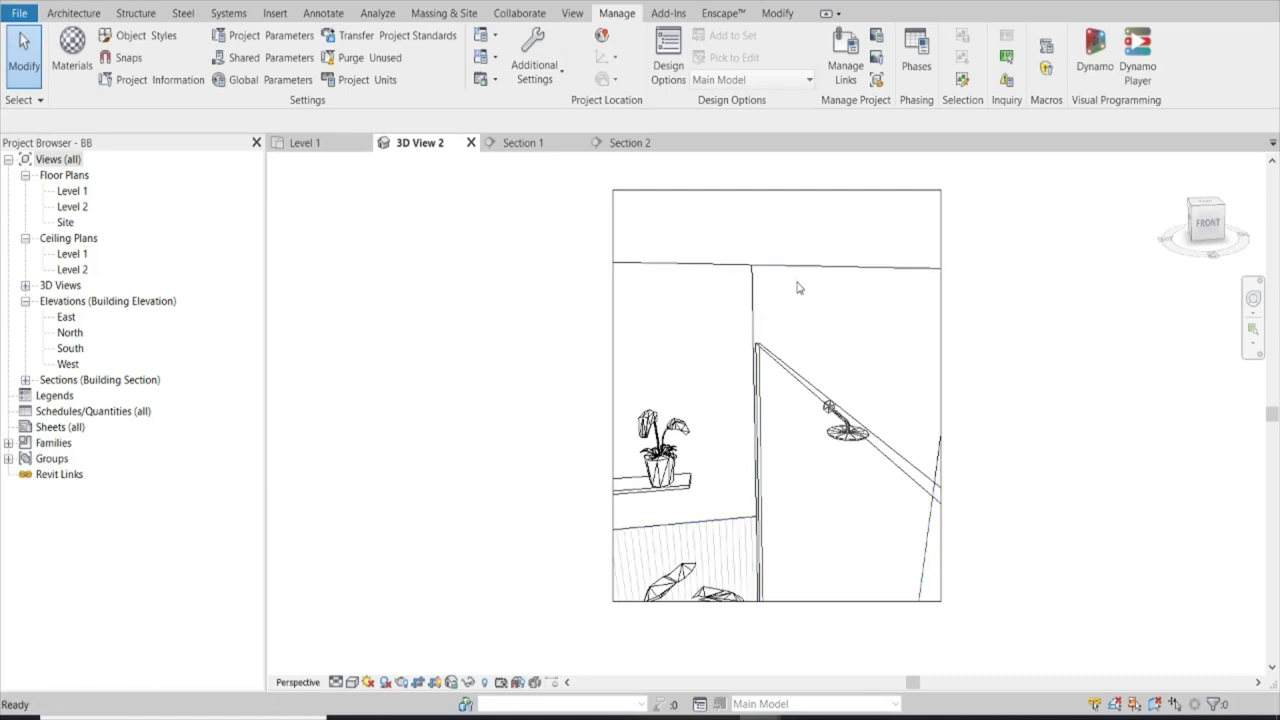
- Paint the shower wall face with TILE using PT, then bring up Enscape
key("p")
key("t")
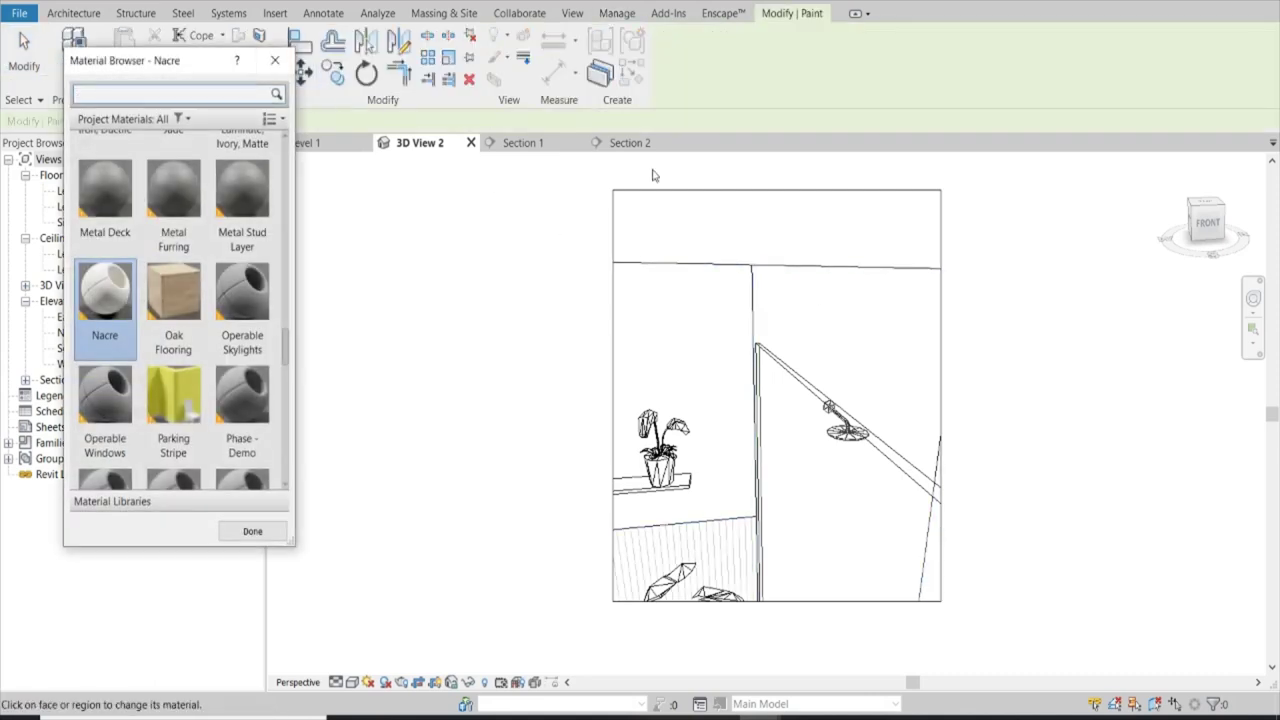
left_click_drag(177, 68, 513, 105)
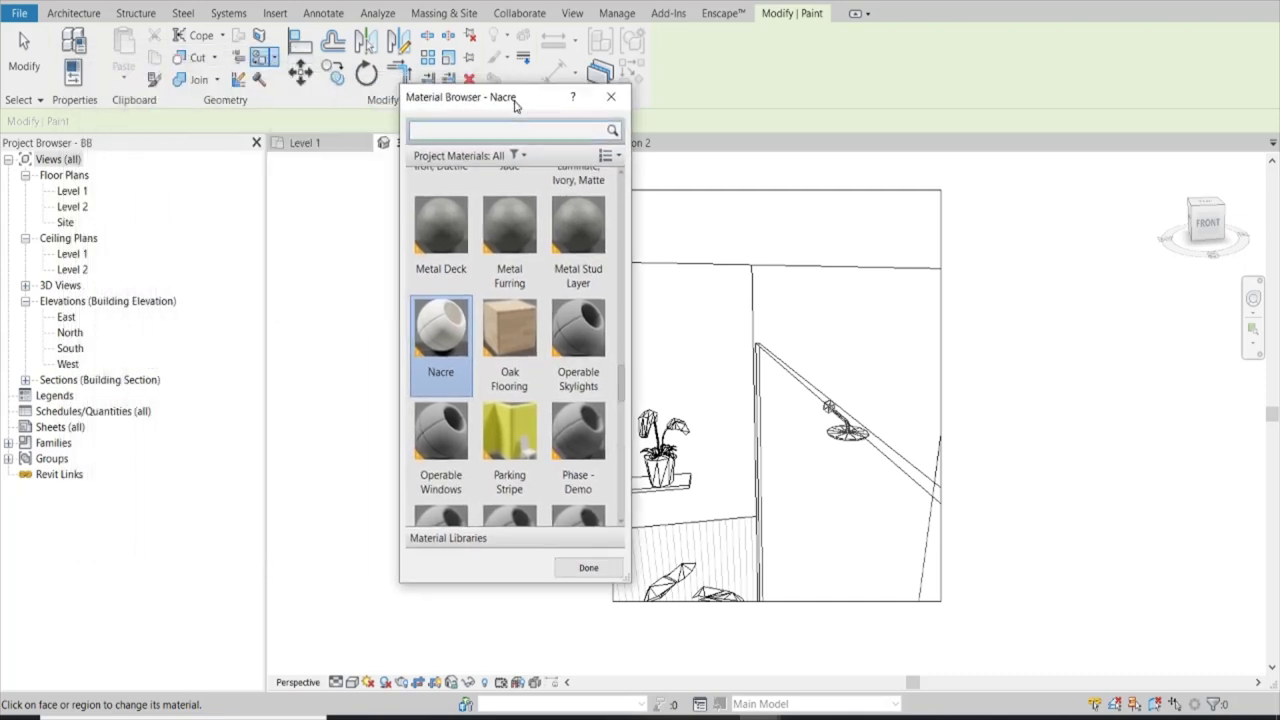
scroll(505, 230, "up", 2)
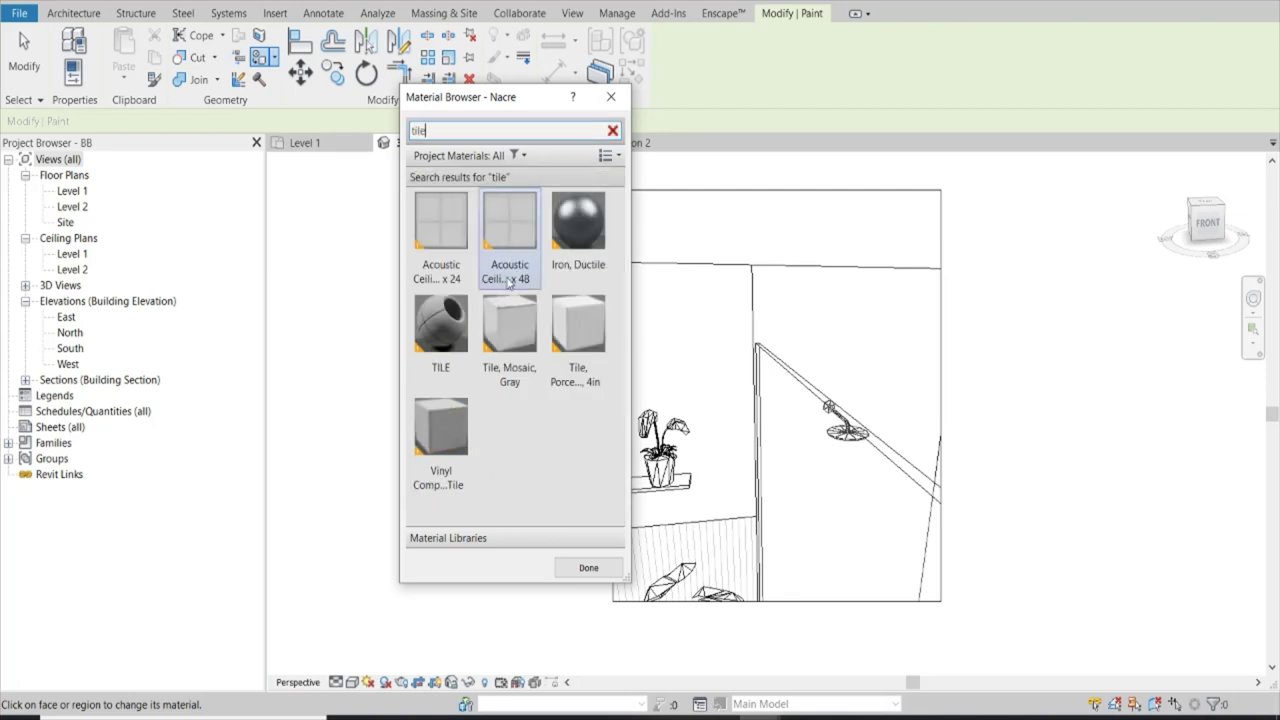
left_click(440, 330)
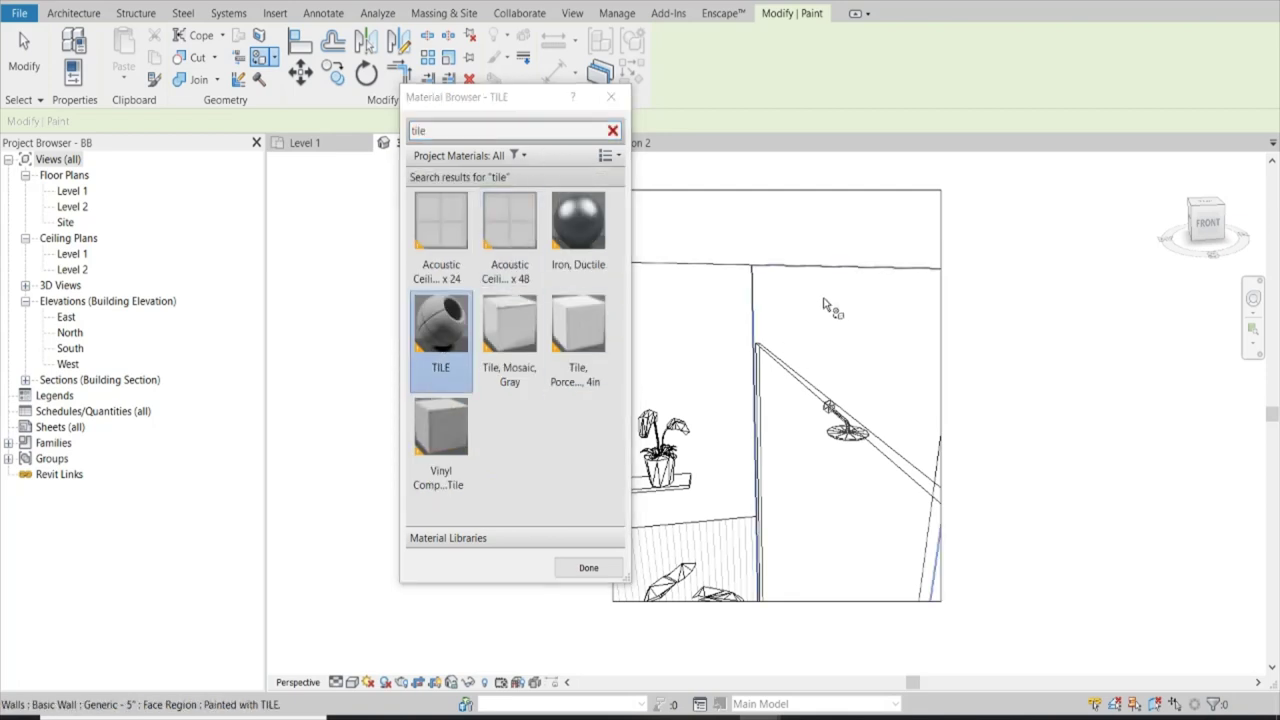
left_click(590, 568)
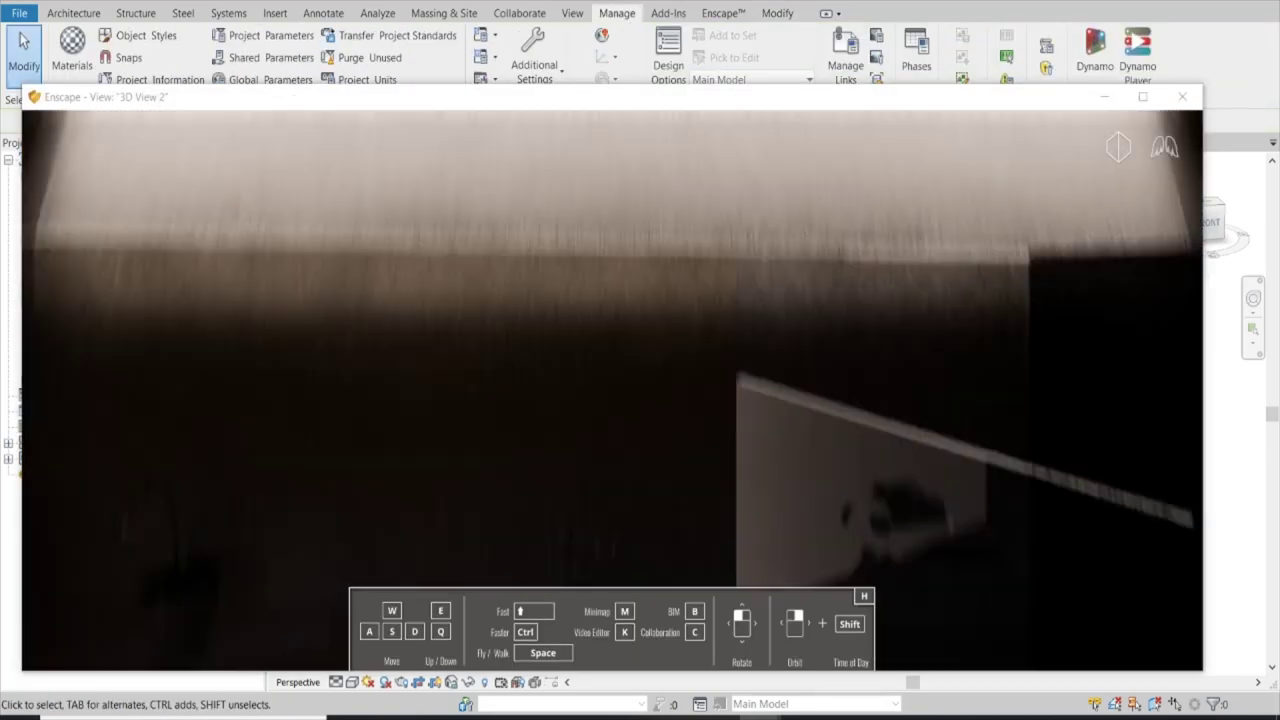
- View the grey square-tiled shower wall in Enscape, then minimize it and return to Revit
key("d")
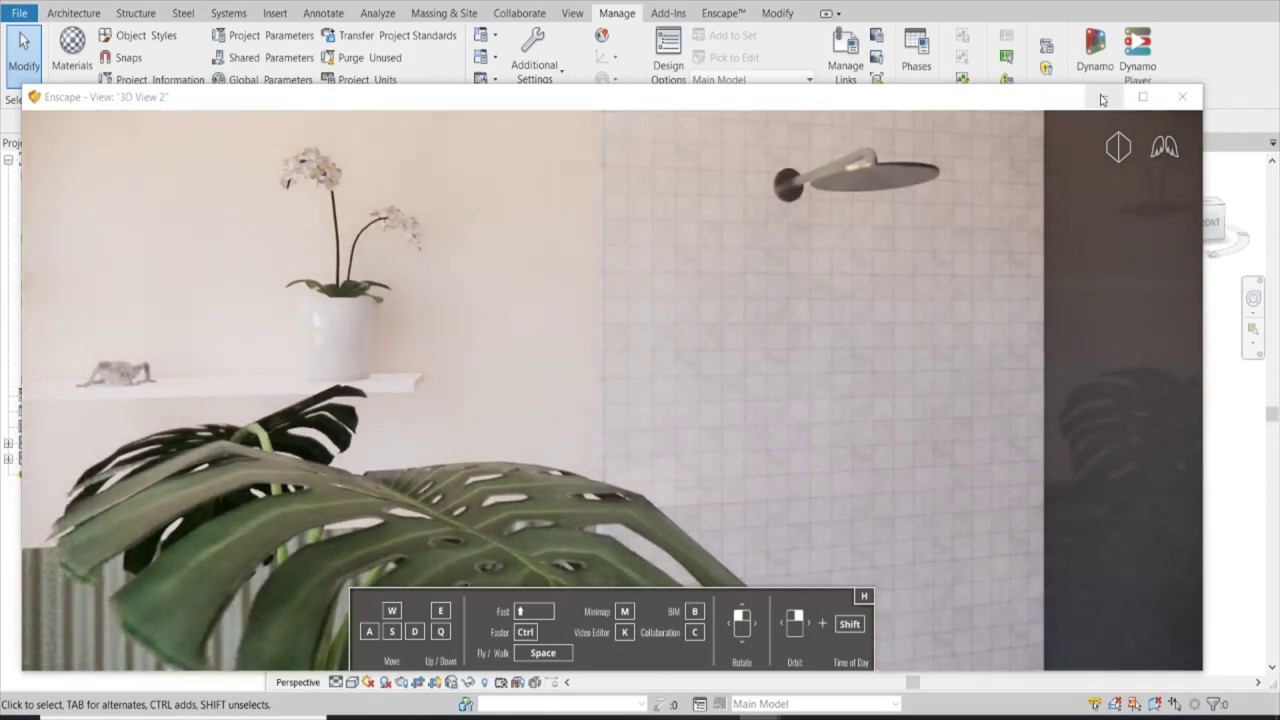
left_click(1101, 97)
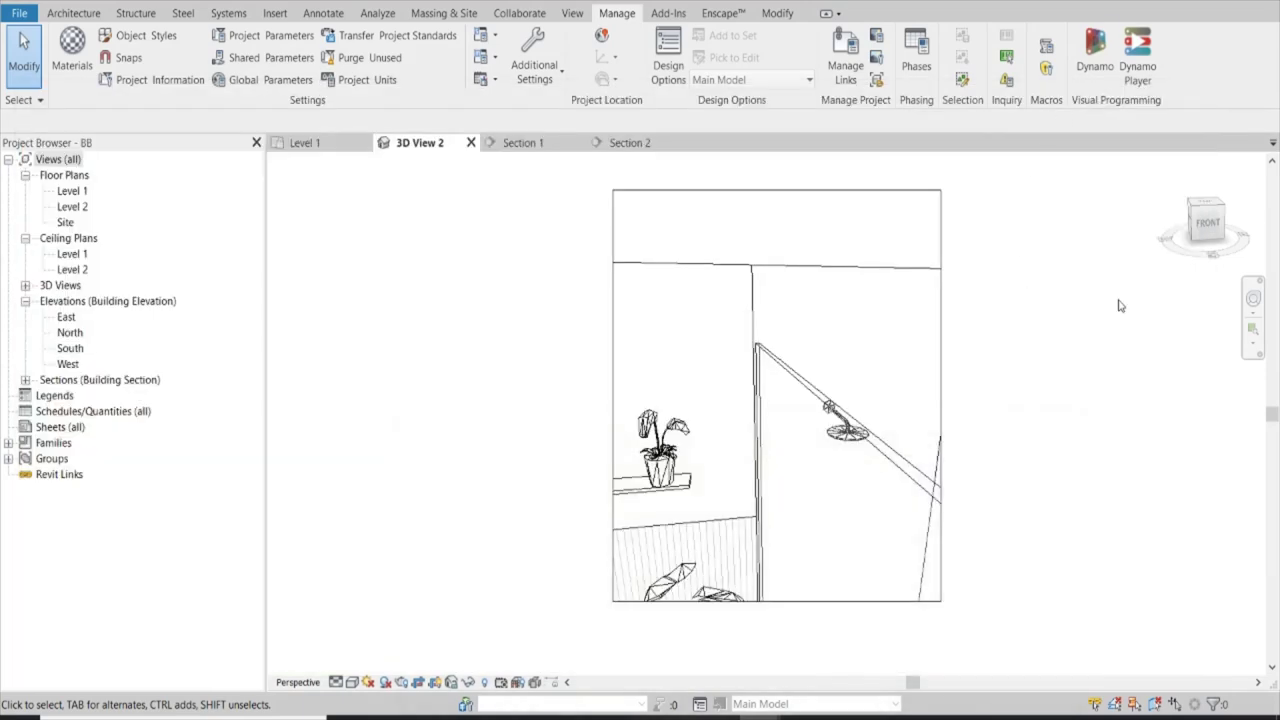
left_click(778, 14)
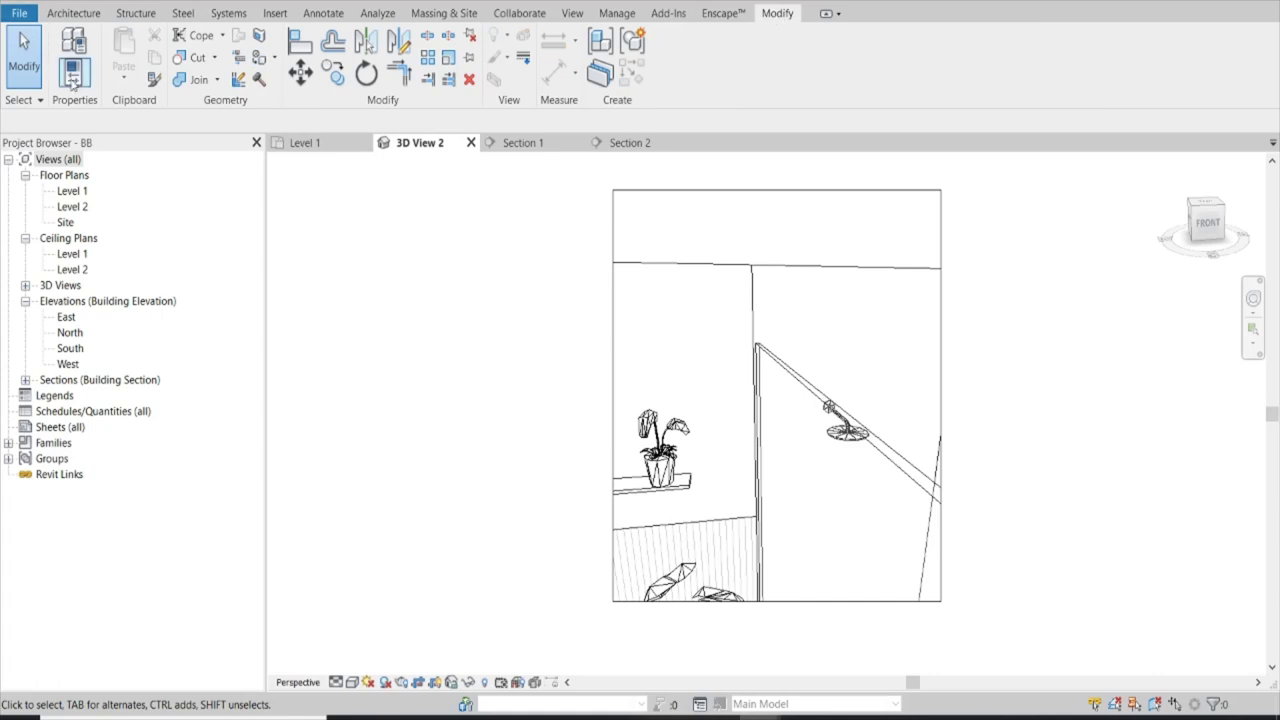
- Restore the Properties palette, then set the TILE texture sample size to 3'-0" and apply
left_click(72, 82)
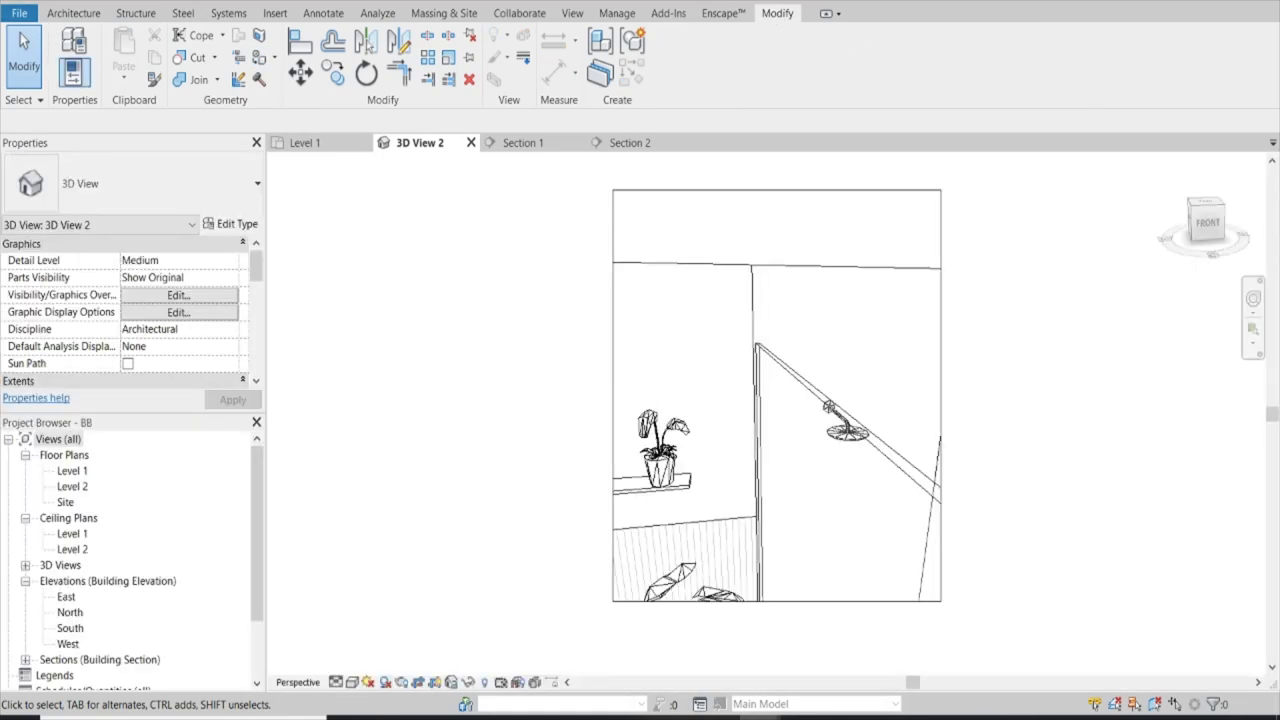
left_click(618, 12)
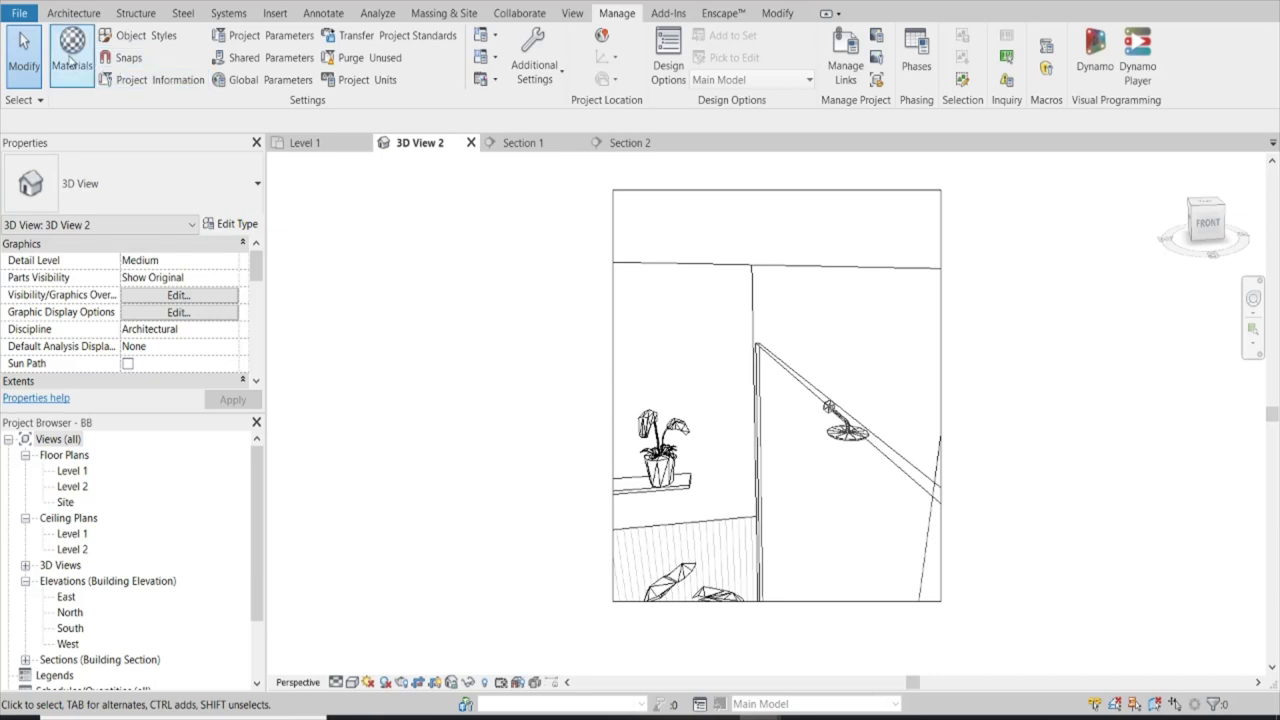
left_click(66, 60)
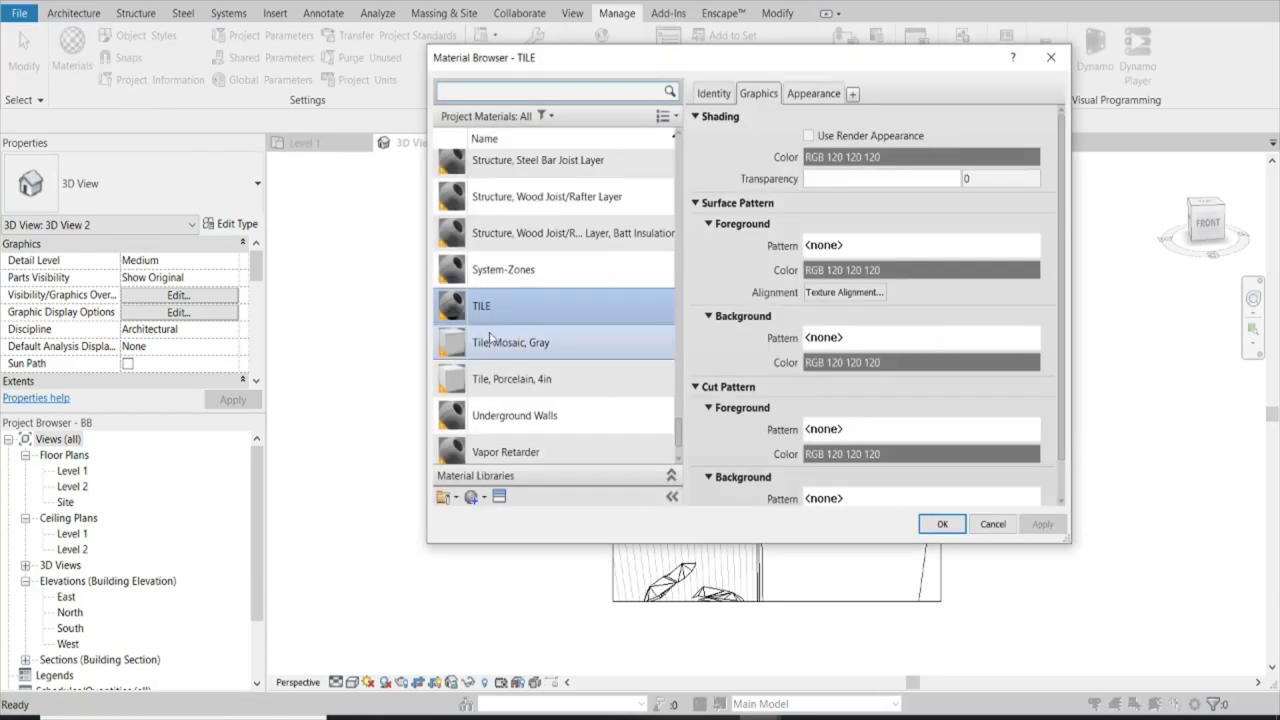
left_click(812, 93)
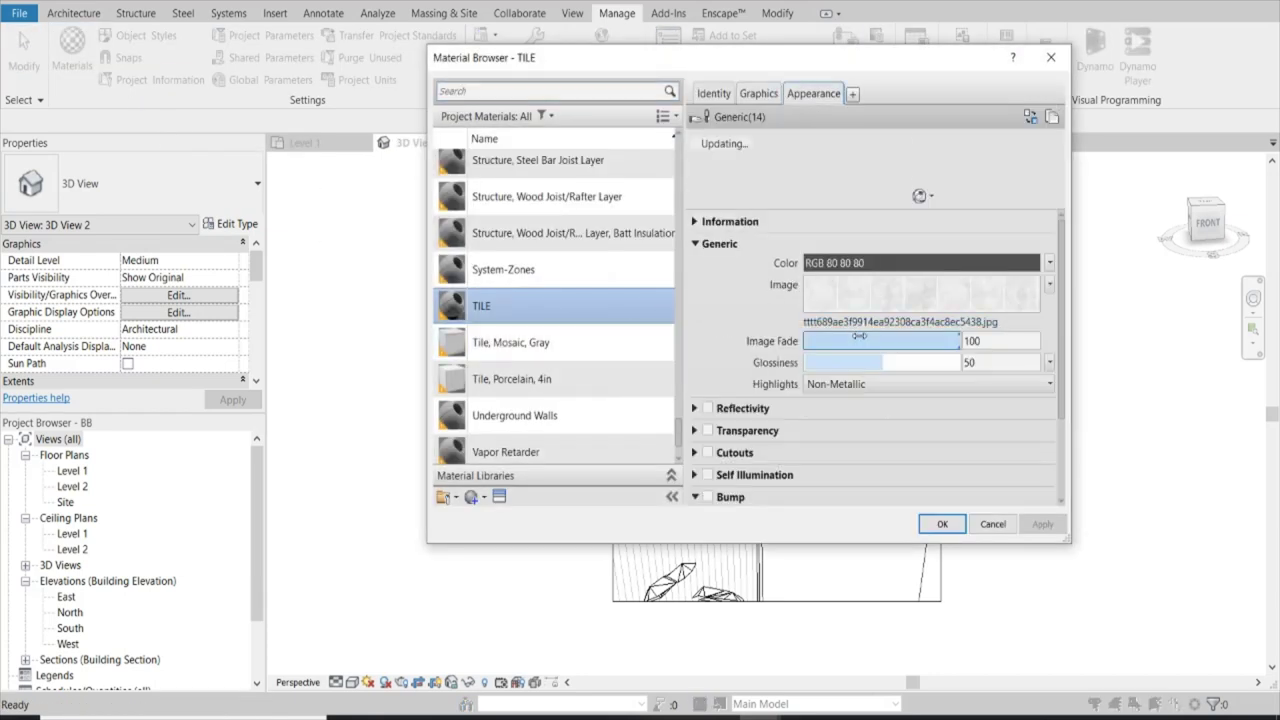
left_click(887, 305)
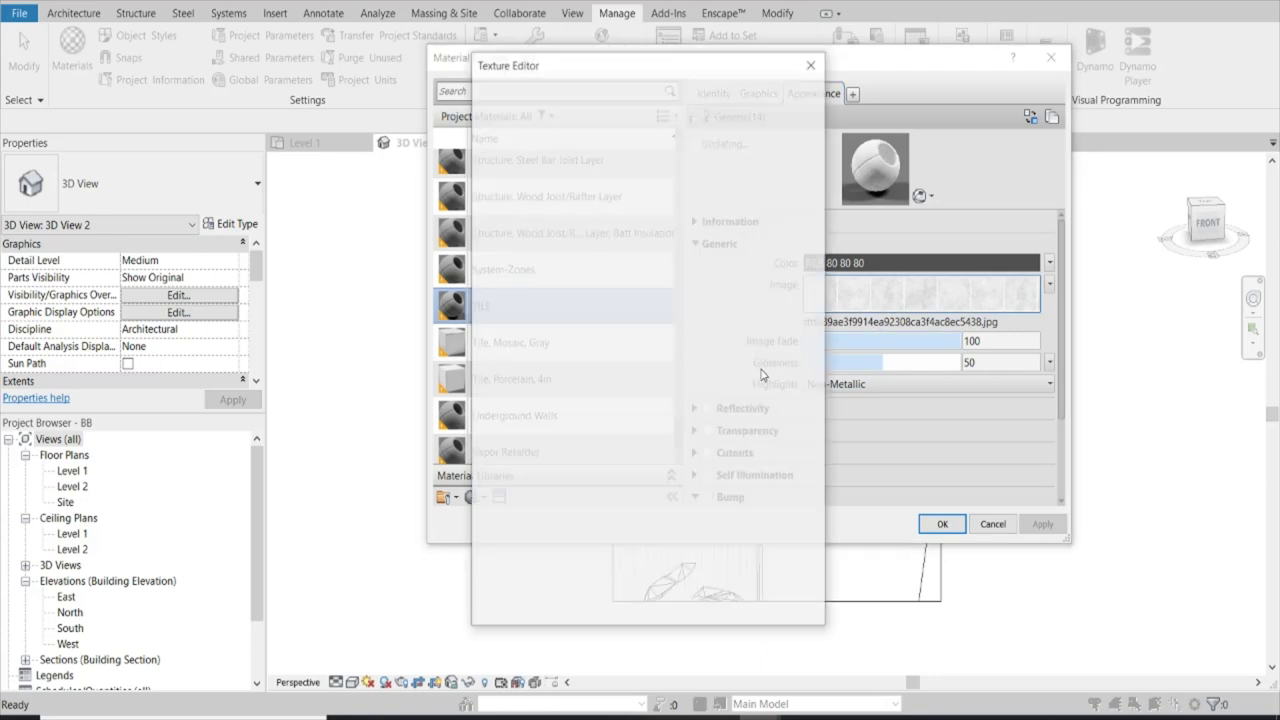
left_click(616, 519)
type("36\"")
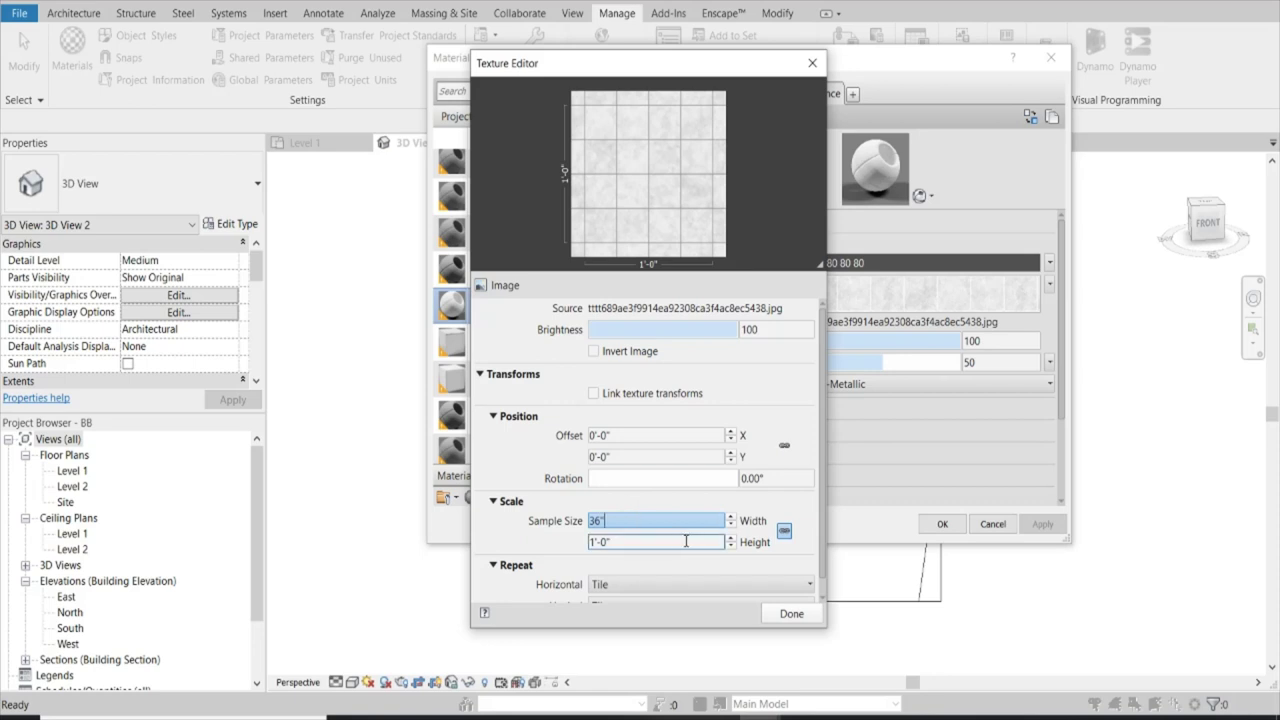
left_click(686, 541)
left_click(790, 613)
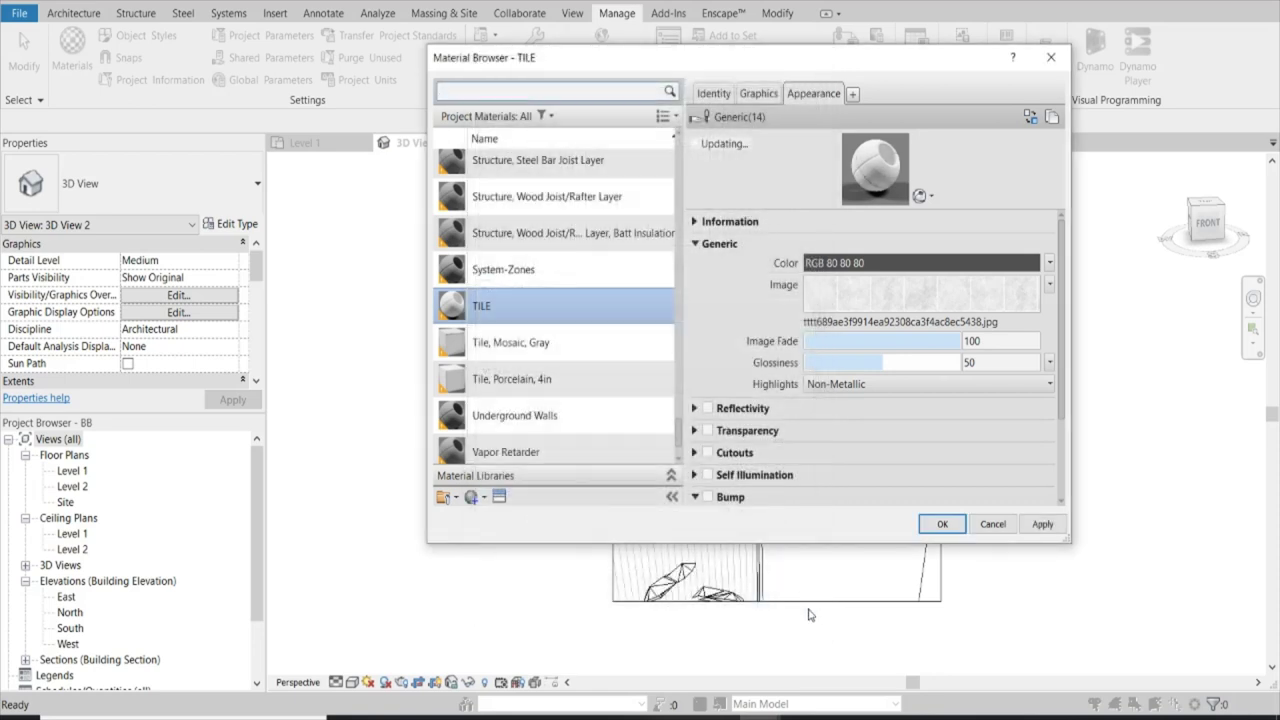
left_click(1040, 527)
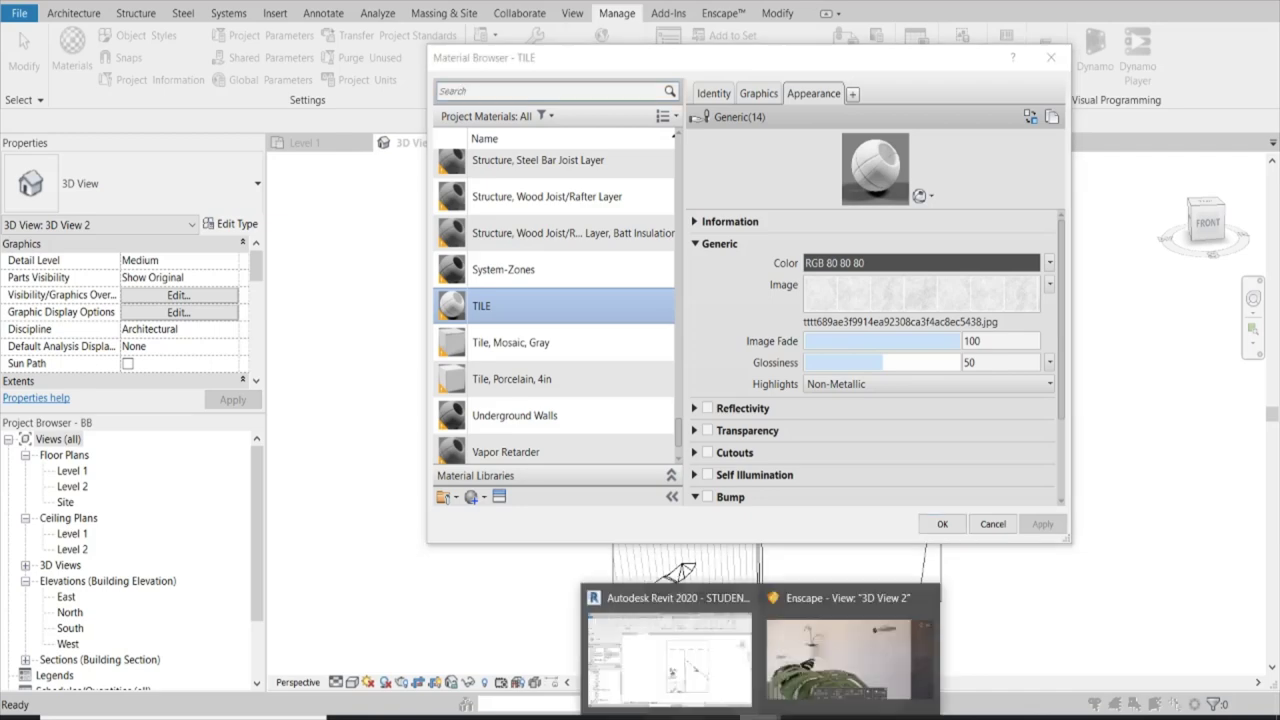
- Review the larger shower and floor tiles in Enscape, then return to Revit's 3D View 2
left_click(850, 640)
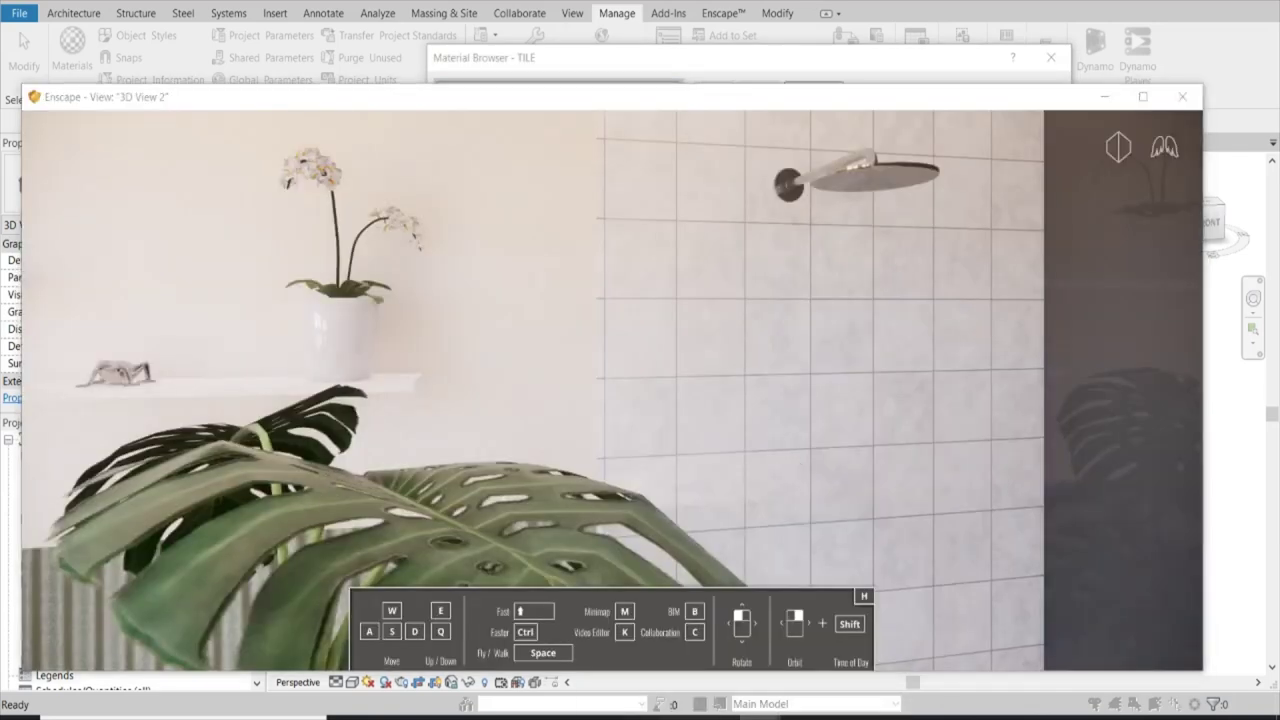
scroll(775, 432, "down", 5)
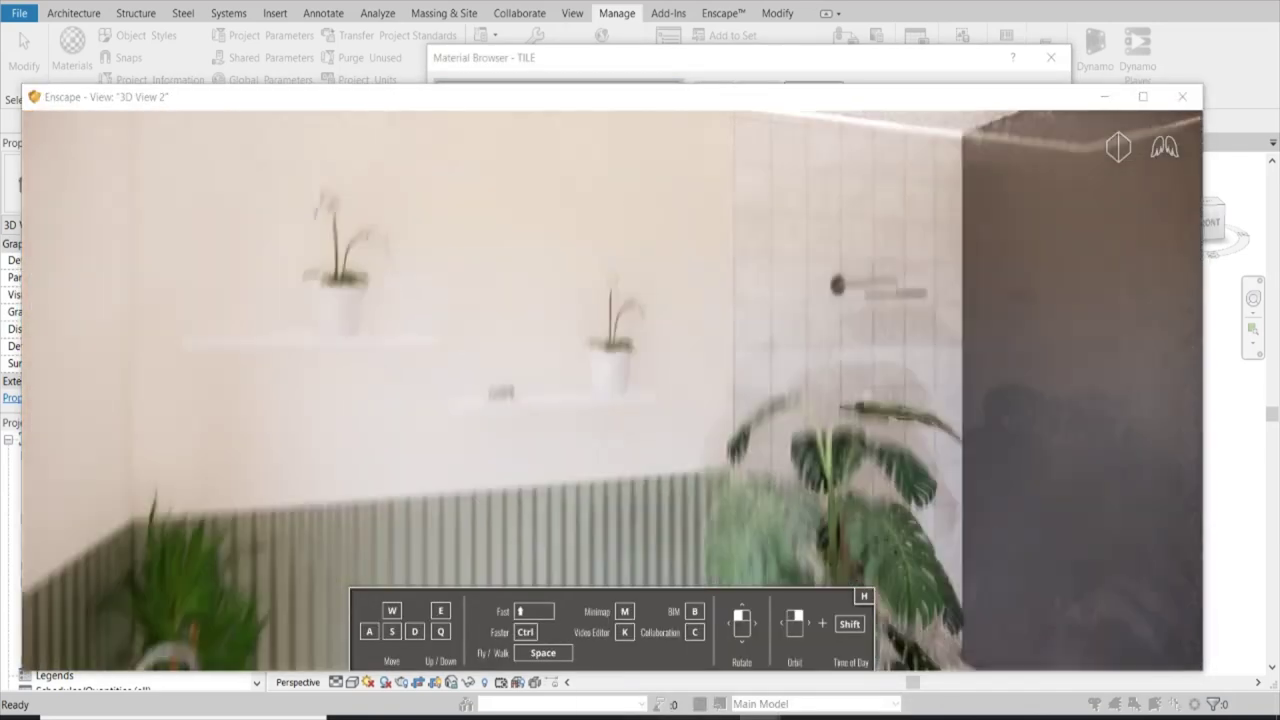
left_click(760, 712)
left_click(819, 678)
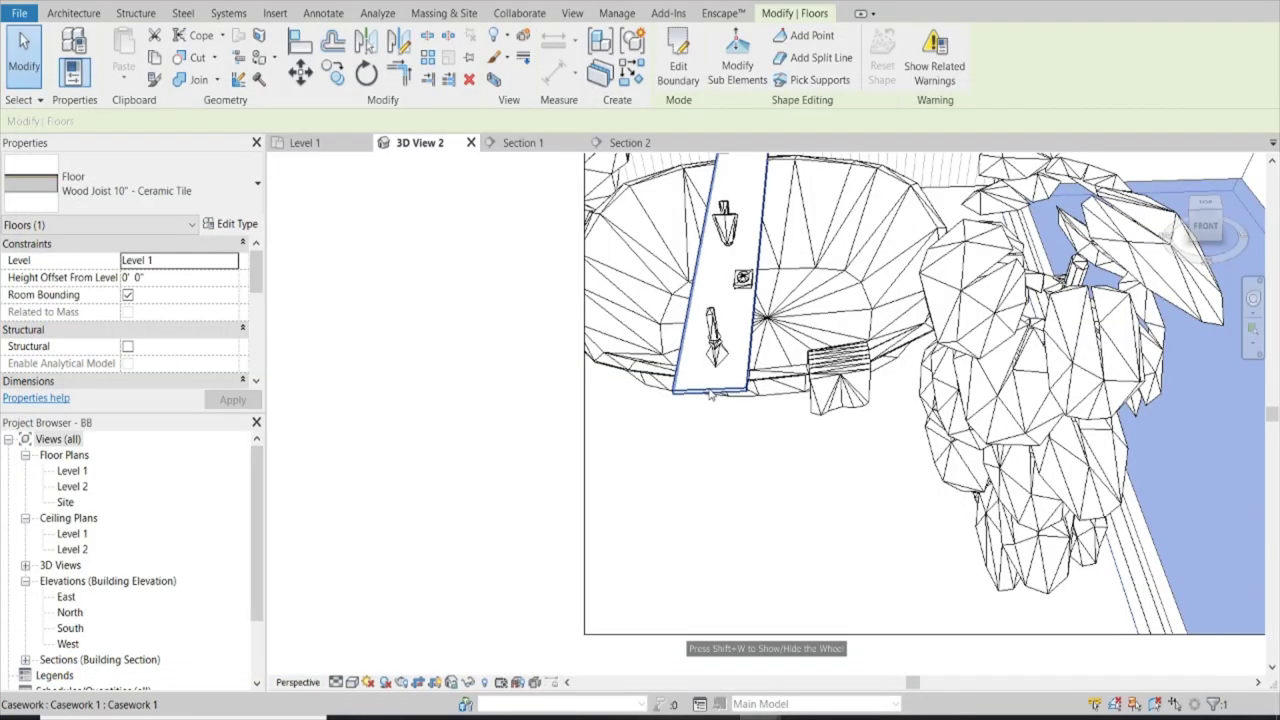
left_click(718, 300)
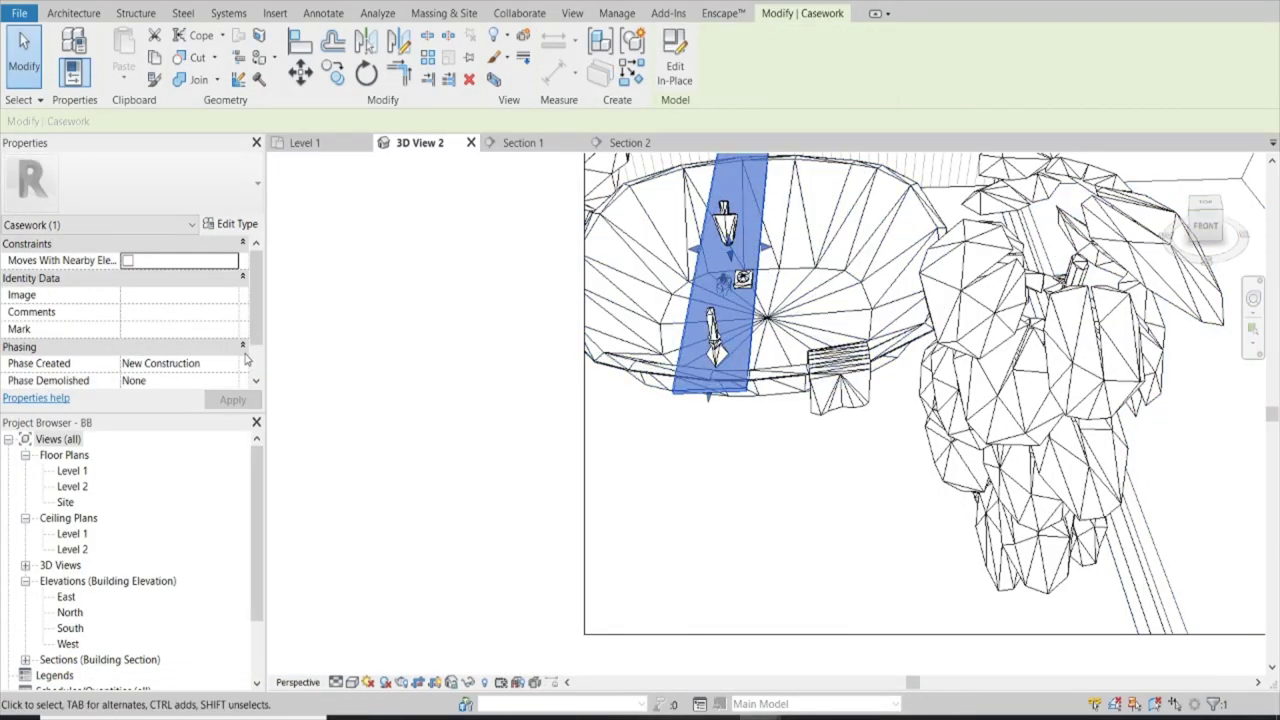
- In Section 1, select both wall shelves and the bath tray and start changing their material
left_click(251, 224)
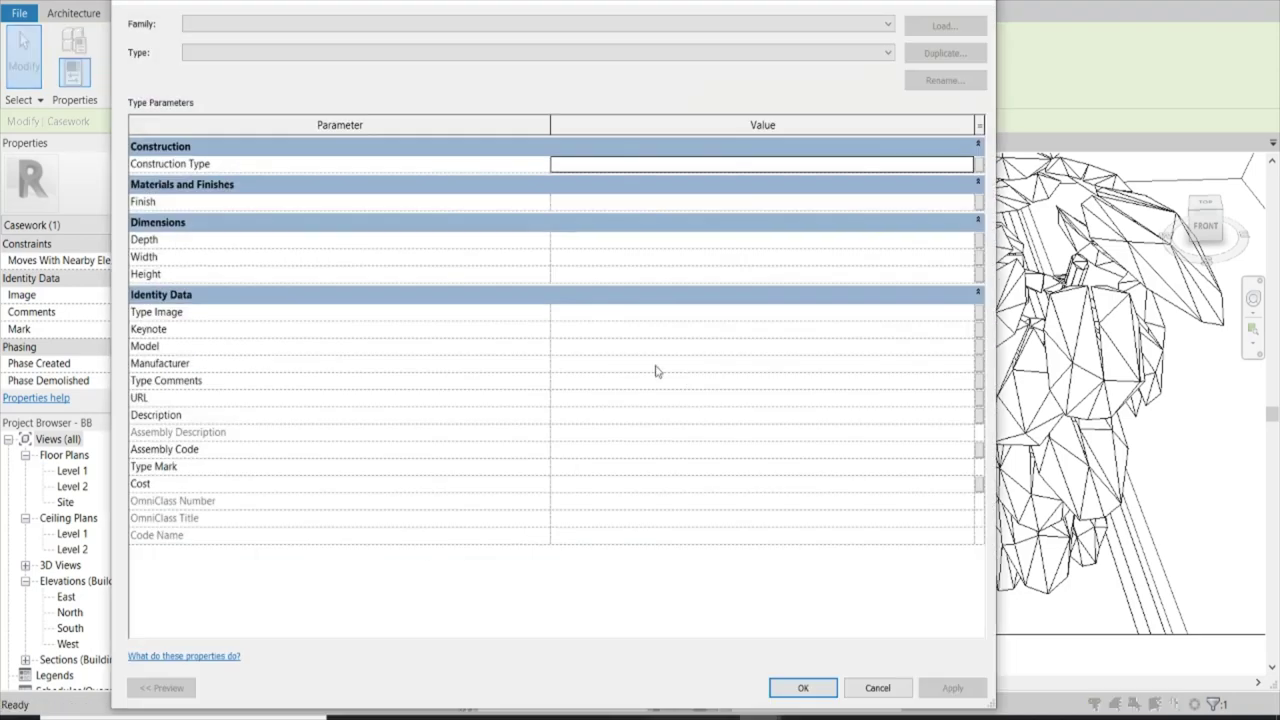
left_click(880, 688)
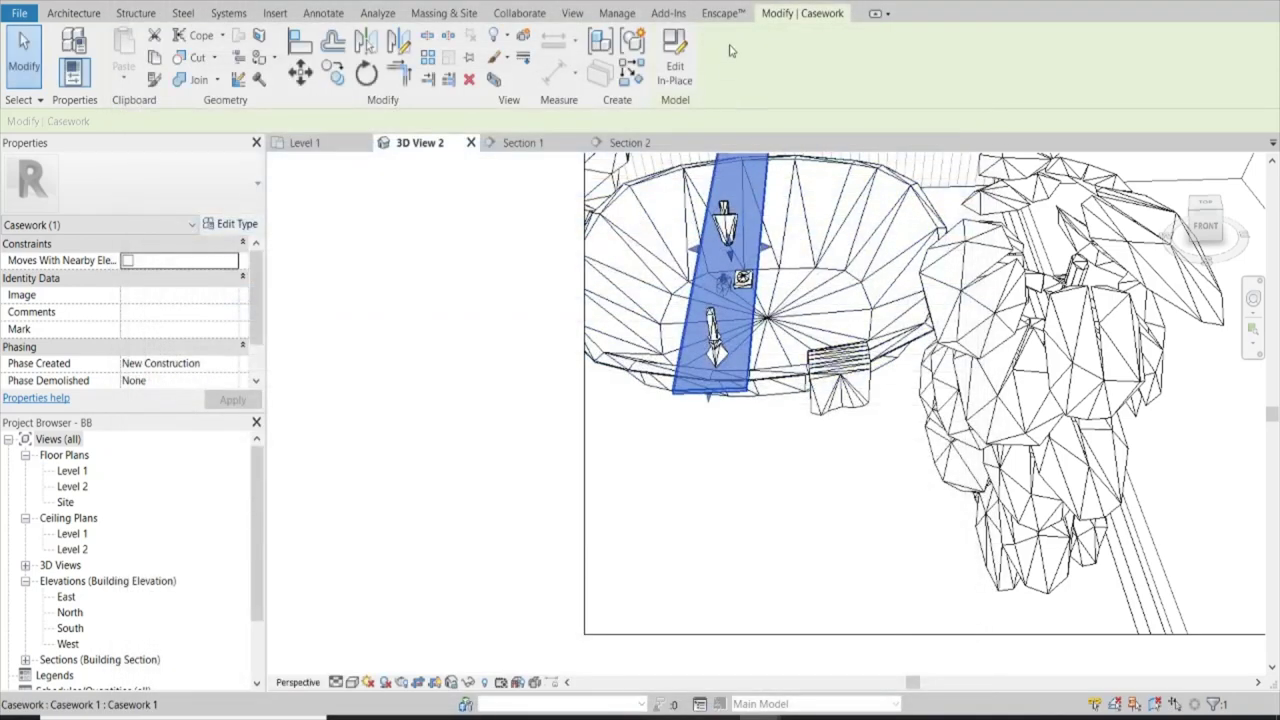
scroll(727, 180, "down", 2)
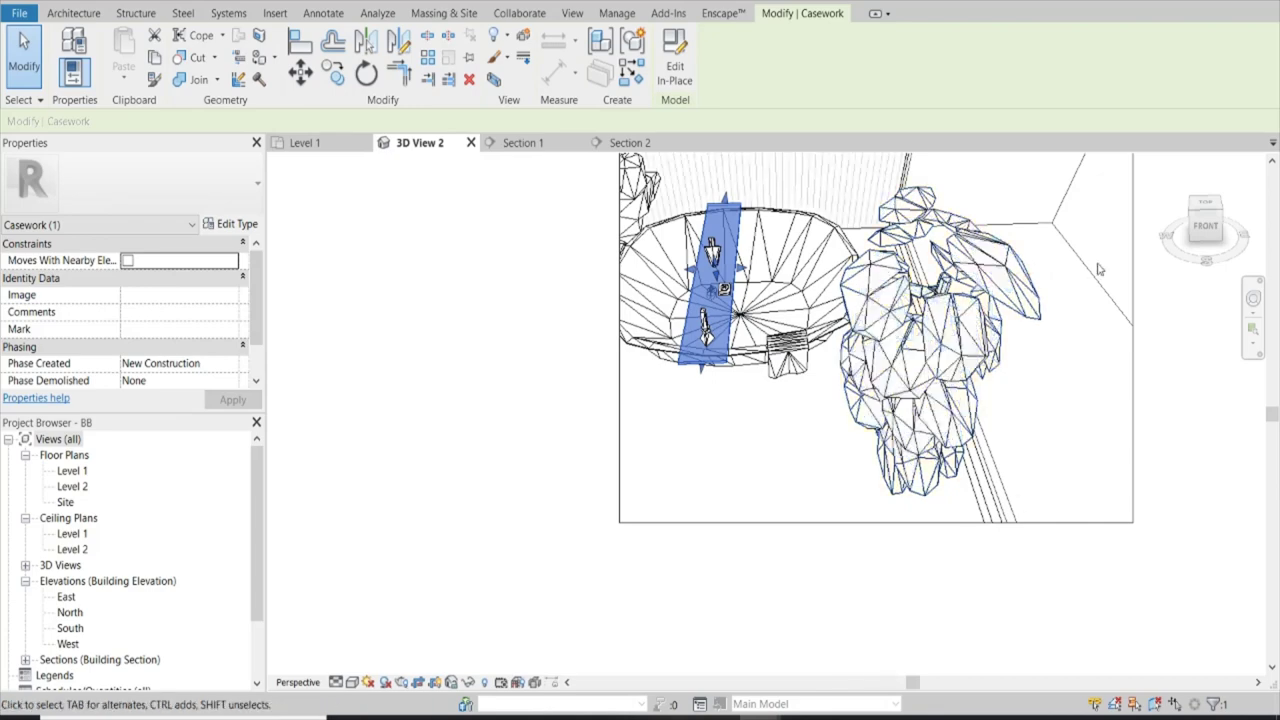
left_click(516, 145)
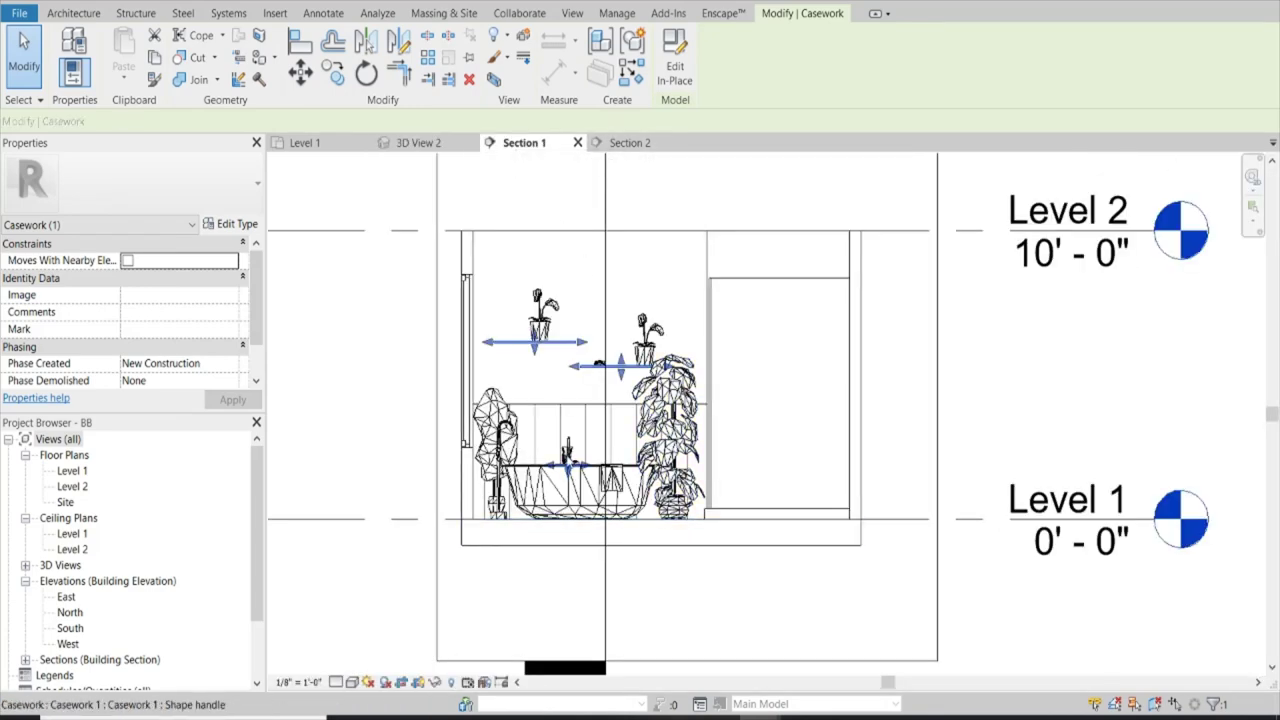
scroll(560, 480, "up", 1)
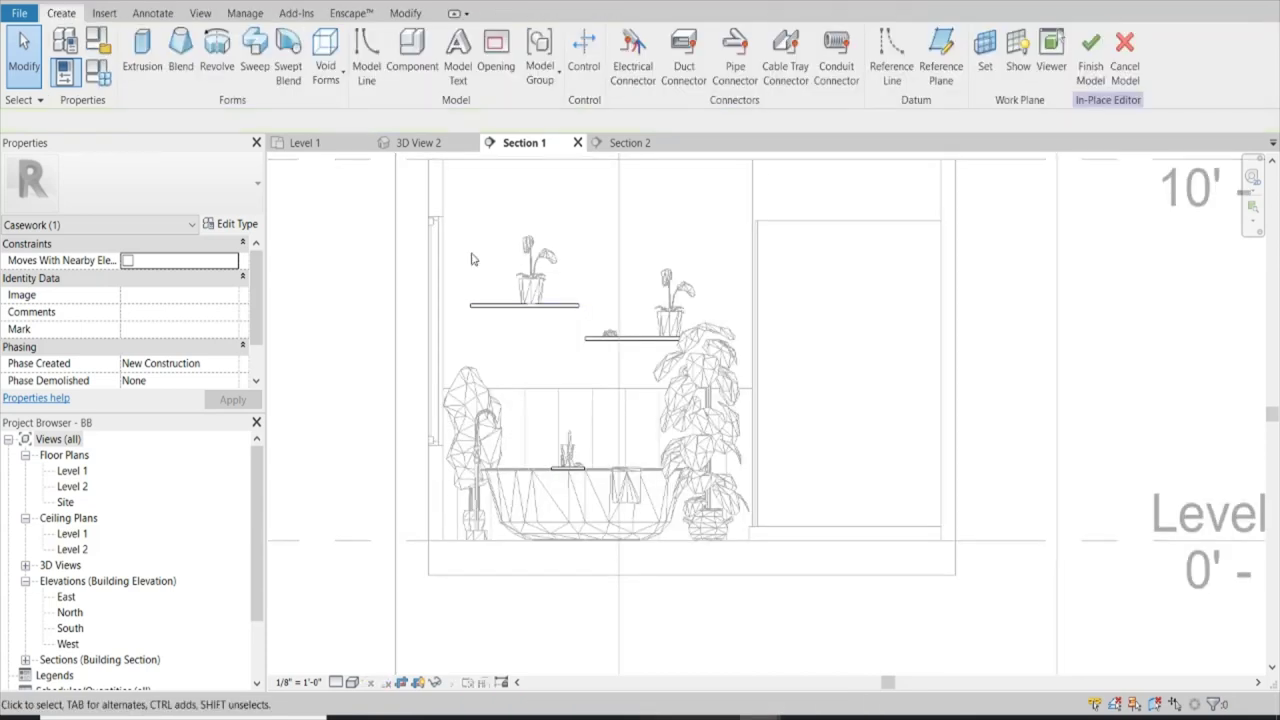
left_click_drag(432, 247, 784, 511)
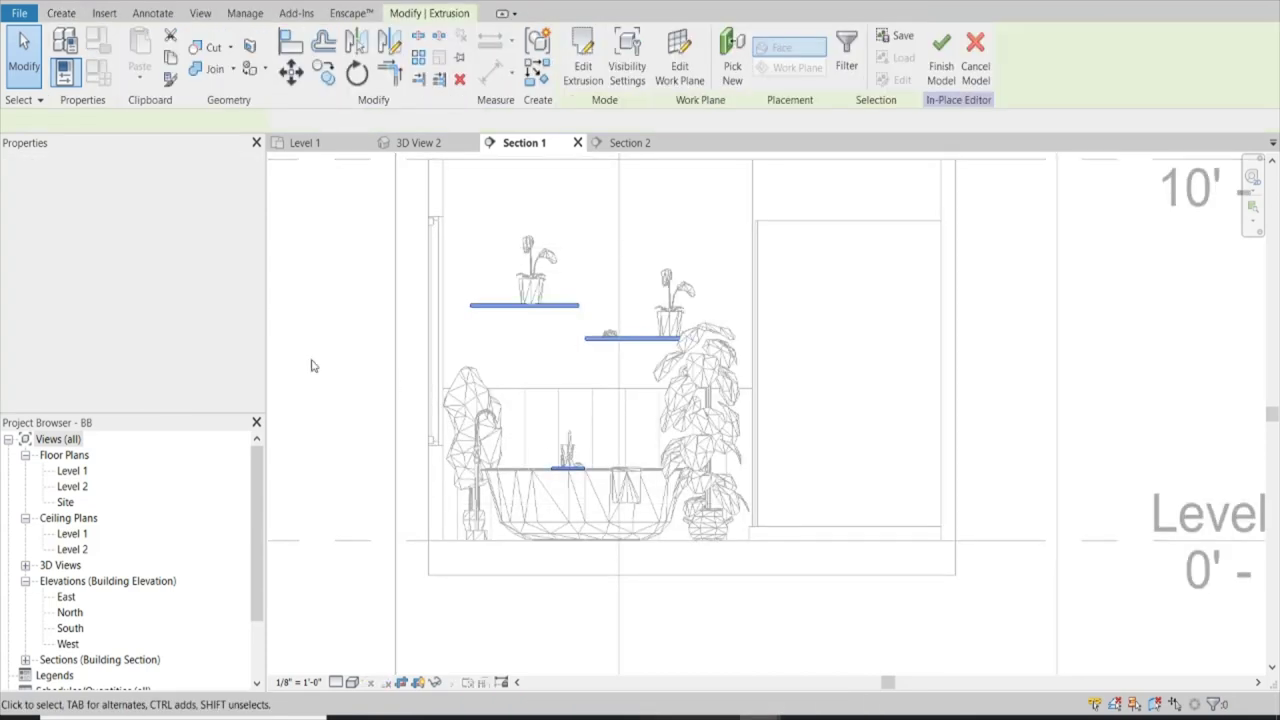
left_click(231, 381)
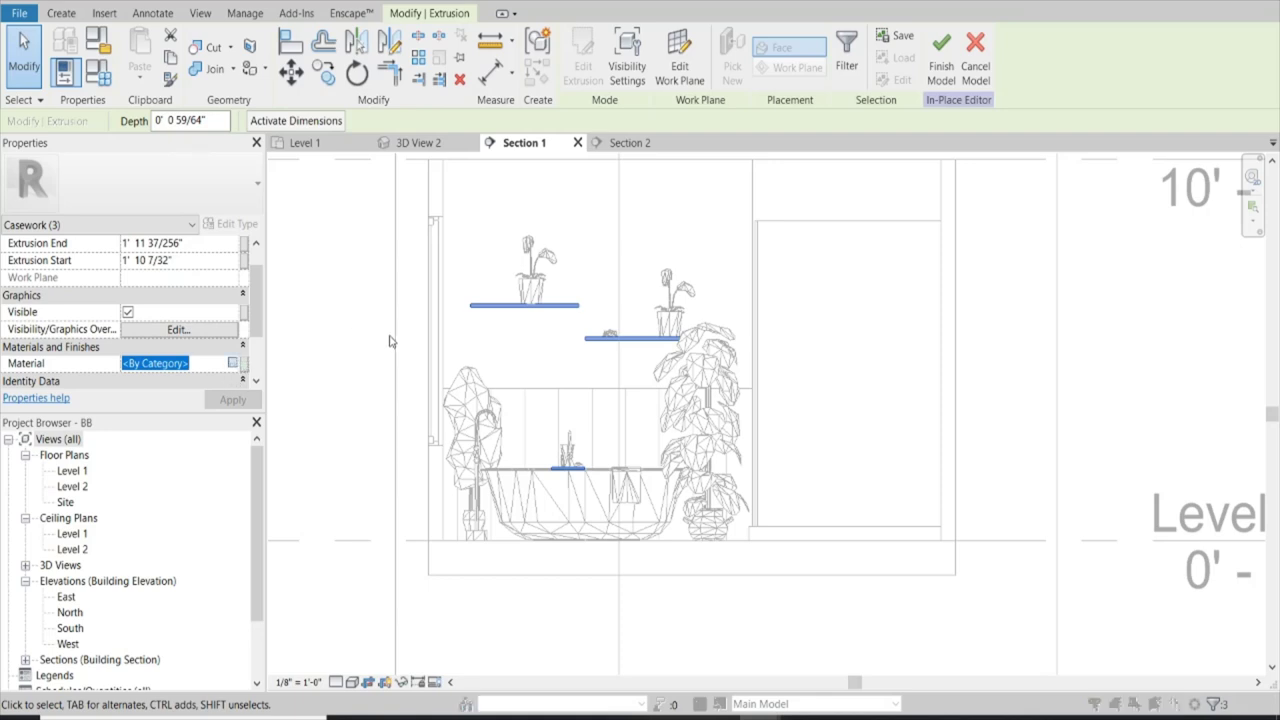
- Search materials for 'ood' and compare options like Oak Flooring, Plywood and Softwood
scroll(565, 194, "up", 1)
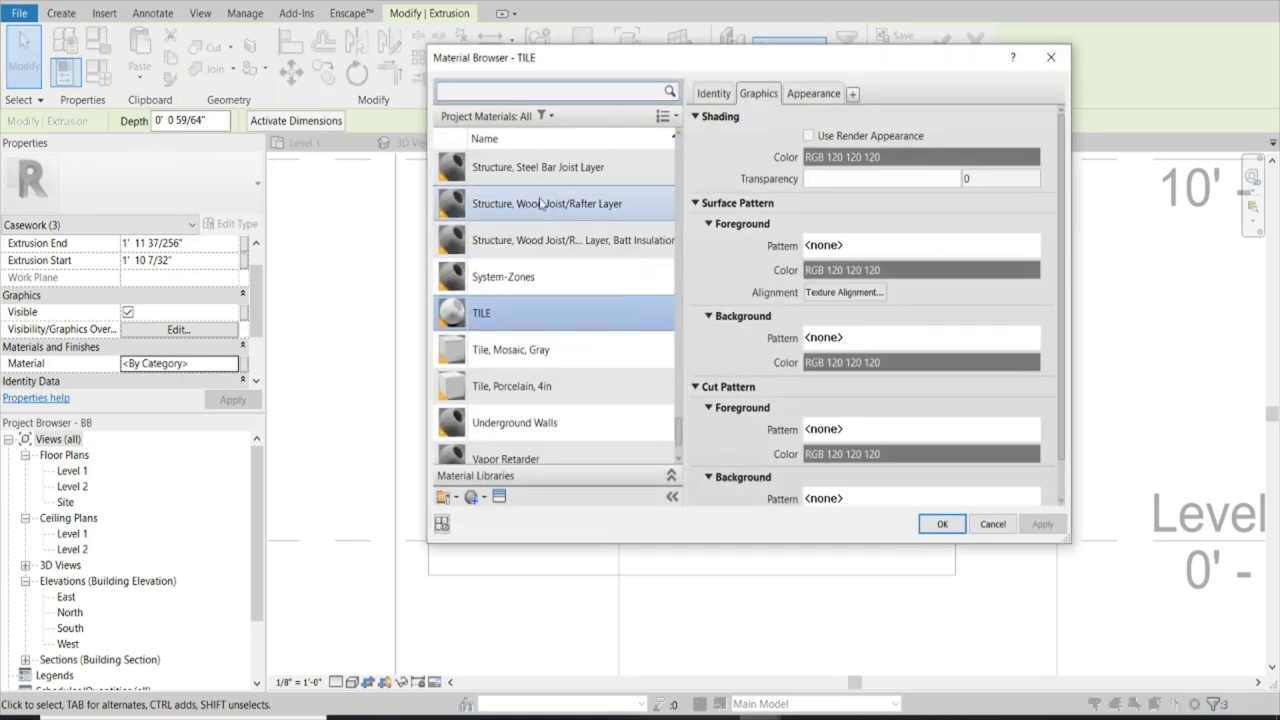
left_click(481, 90)
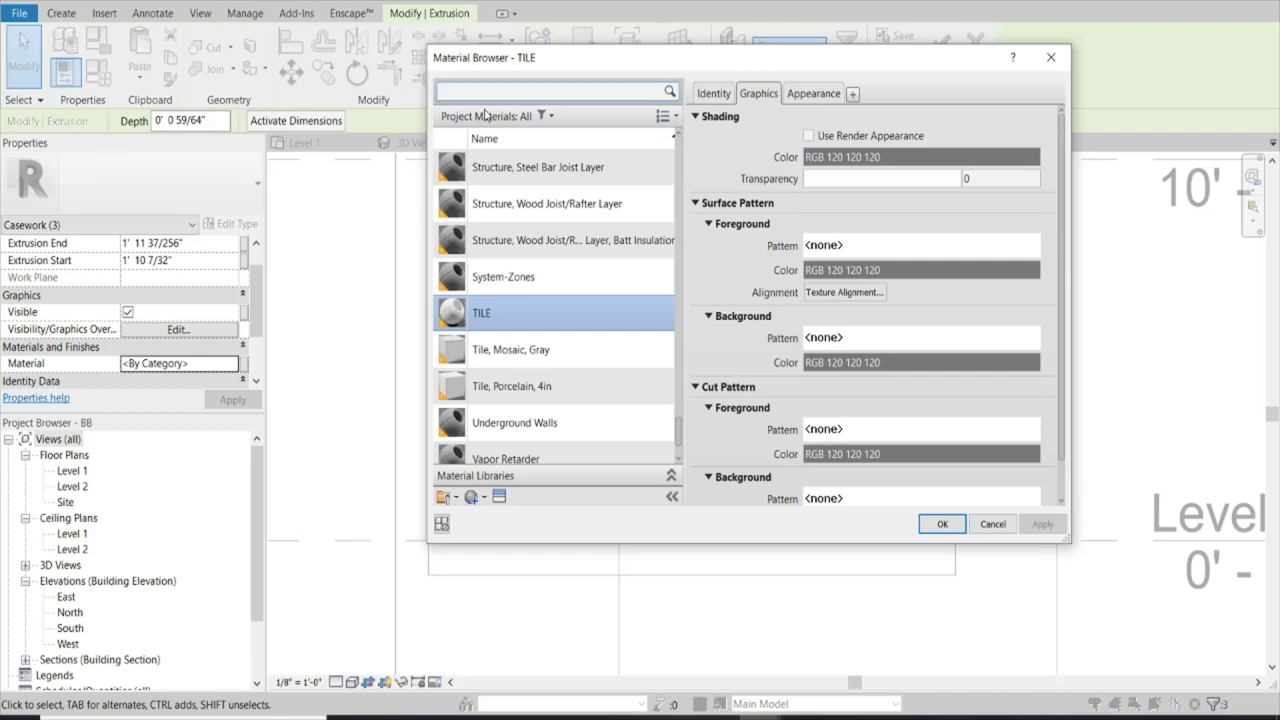
type("wood")
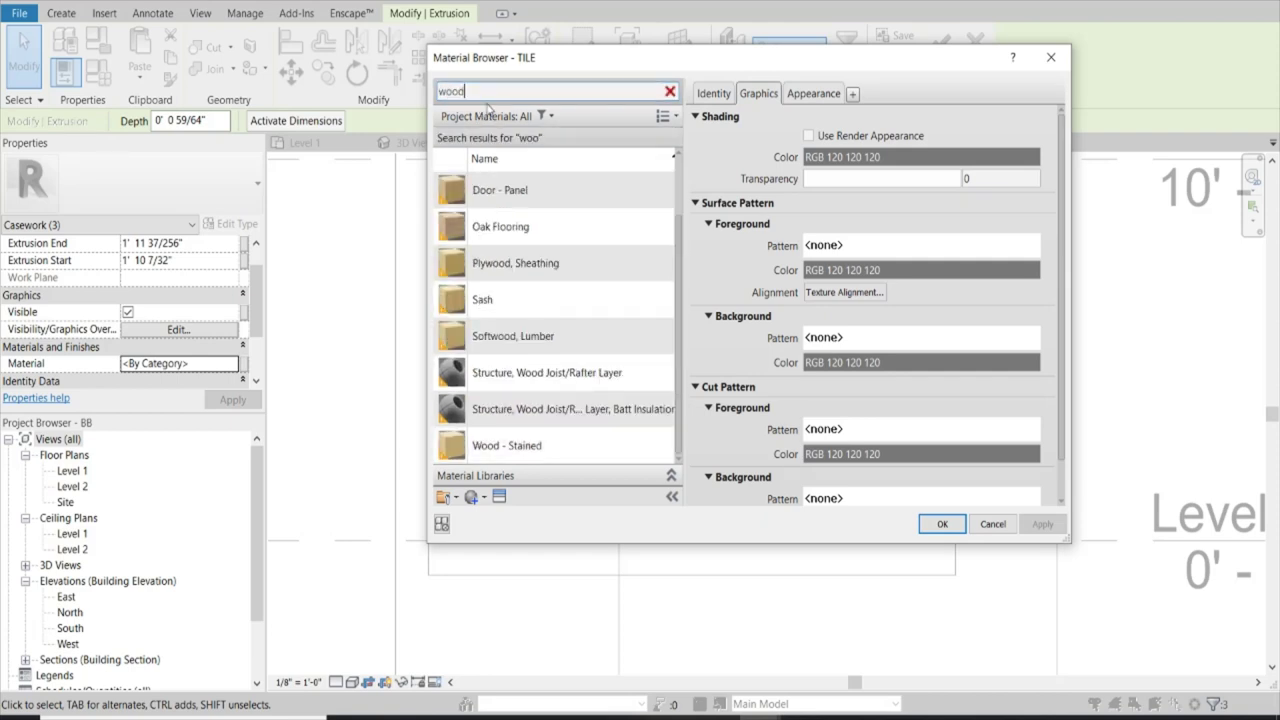
scroll(571, 218, "up", 1)
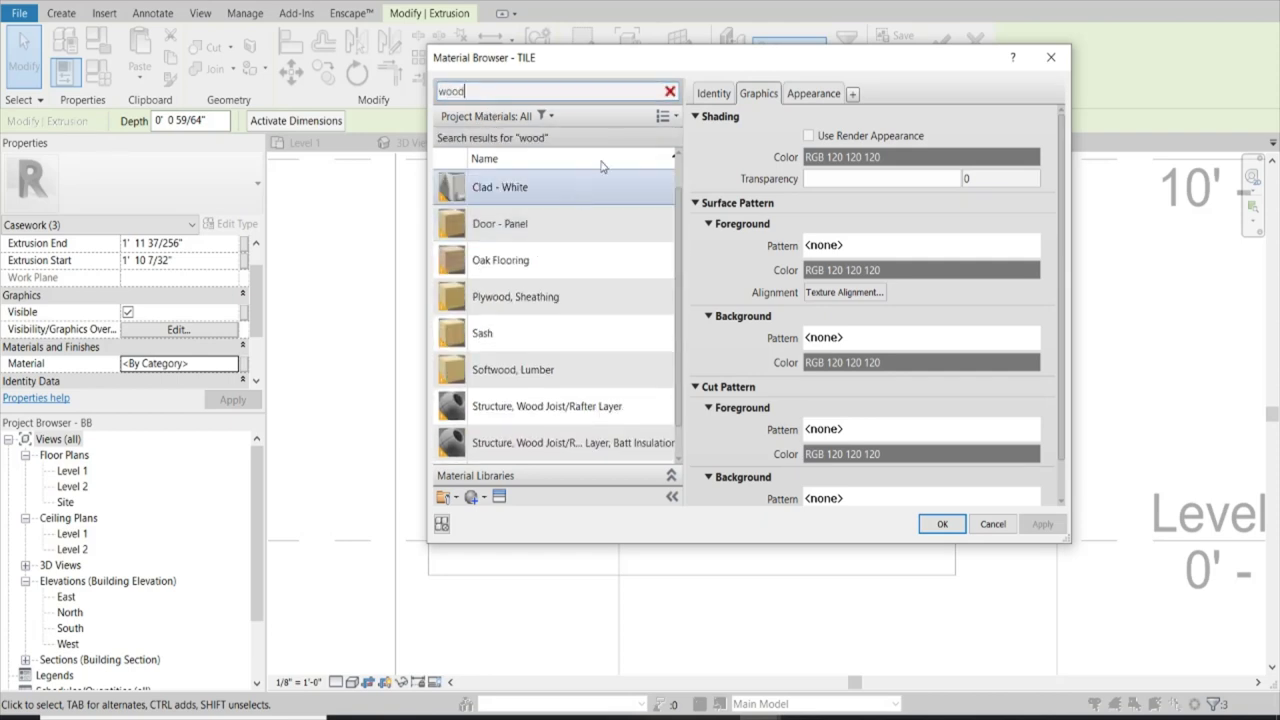
left_click(554, 271)
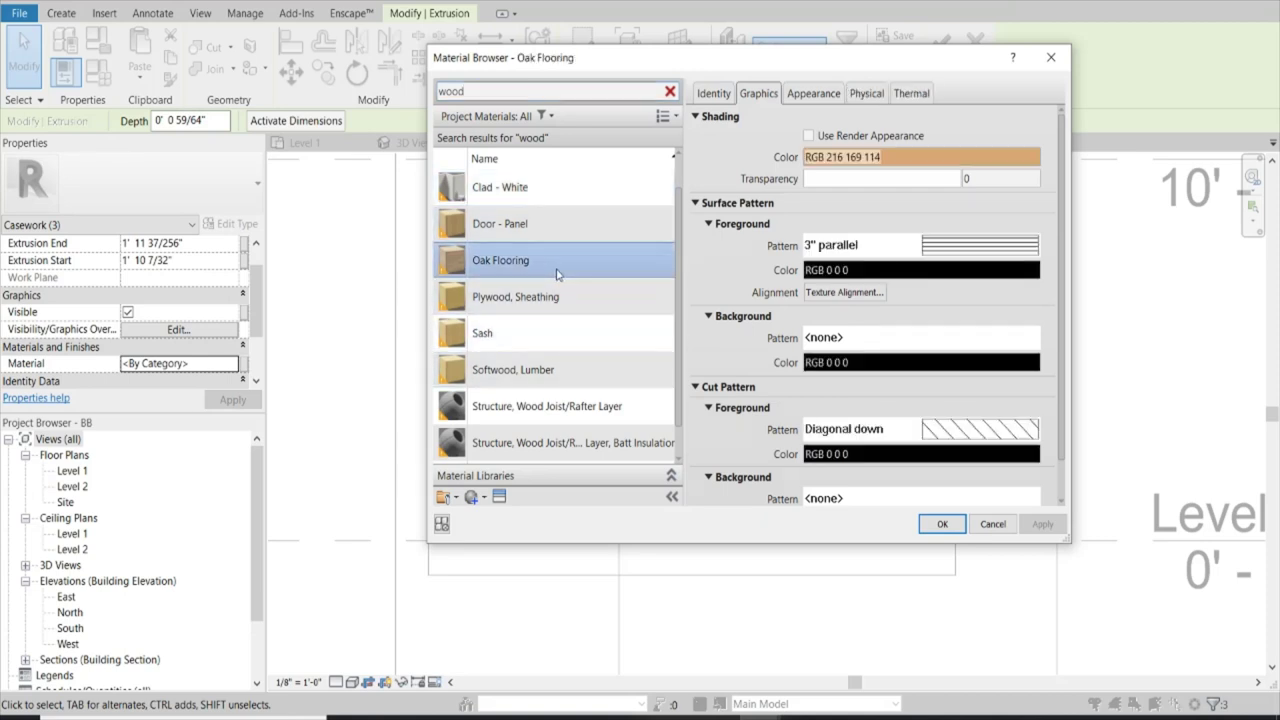
left_click(815, 94)
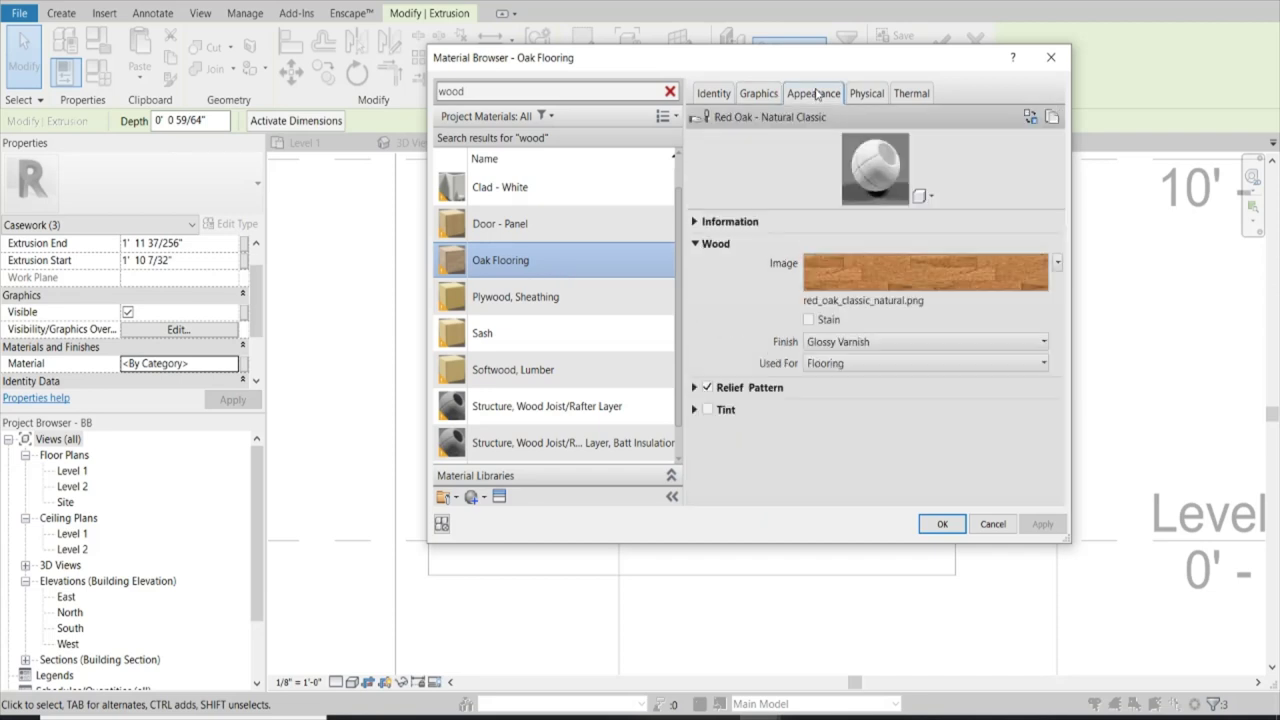
left_click(533, 369)
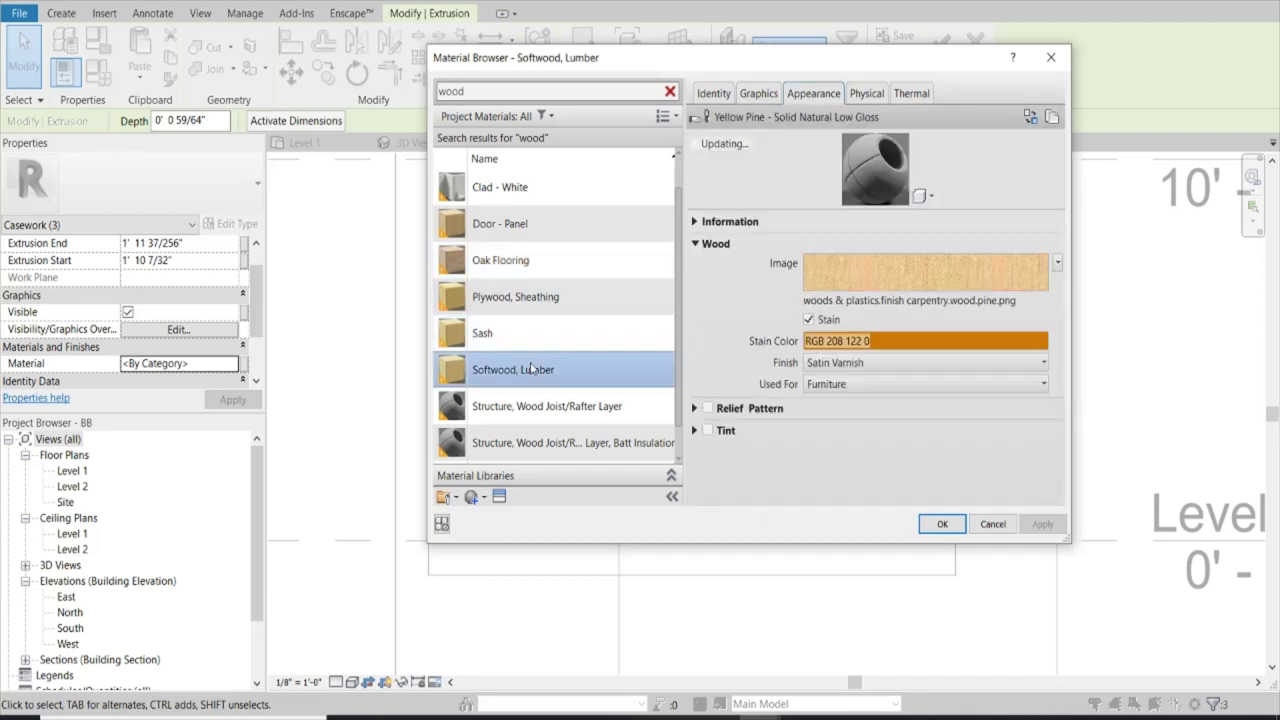
left_click(530, 337)
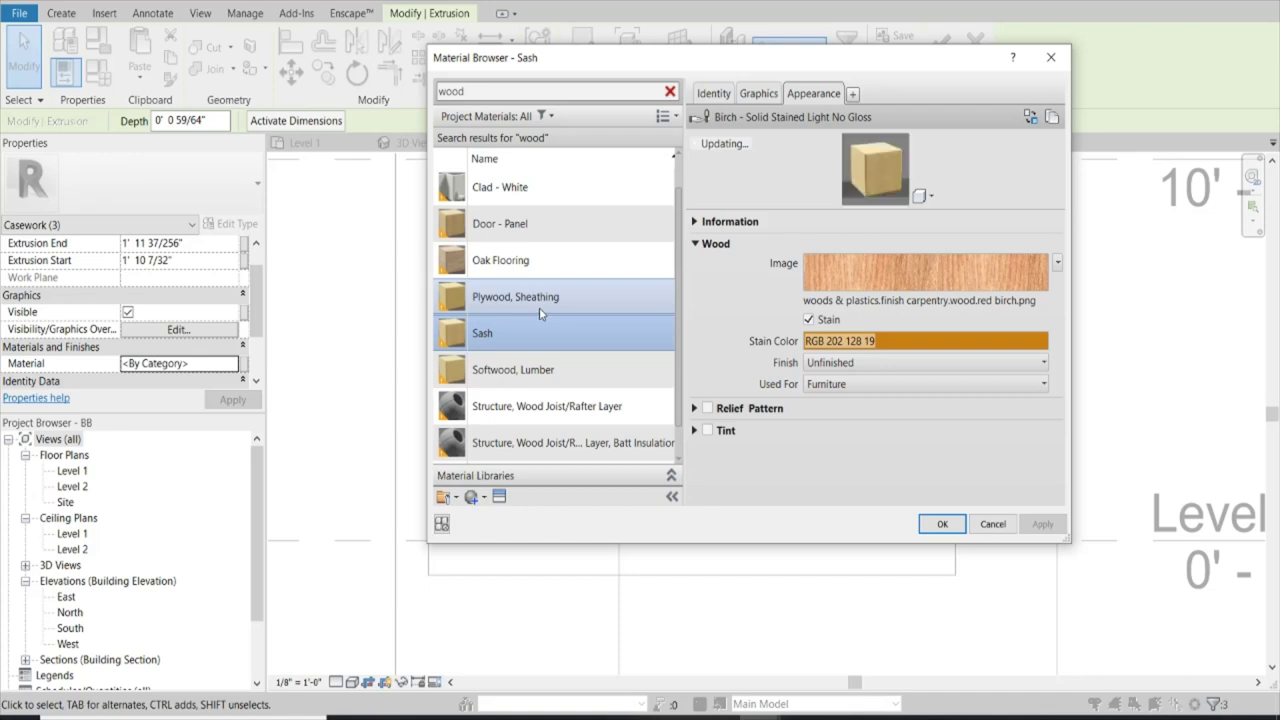
left_click(539, 307)
left_click(525, 262)
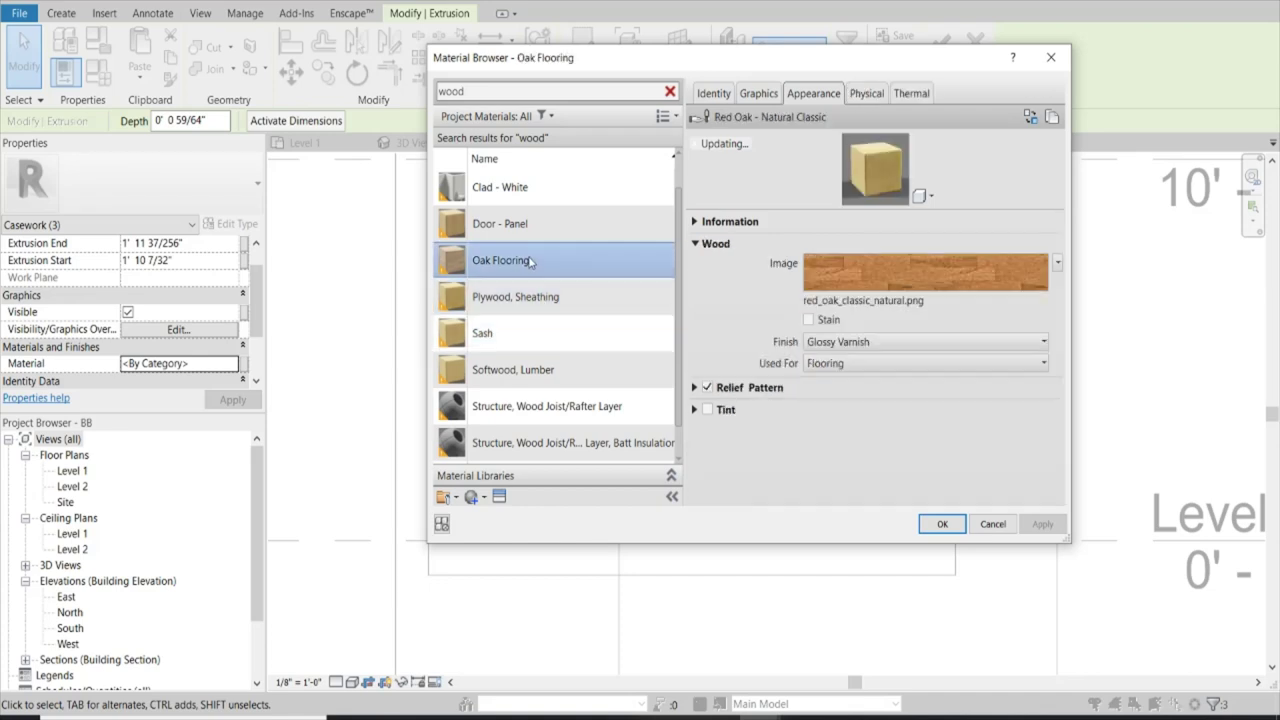
left_click(513, 219)
left_click(518, 193)
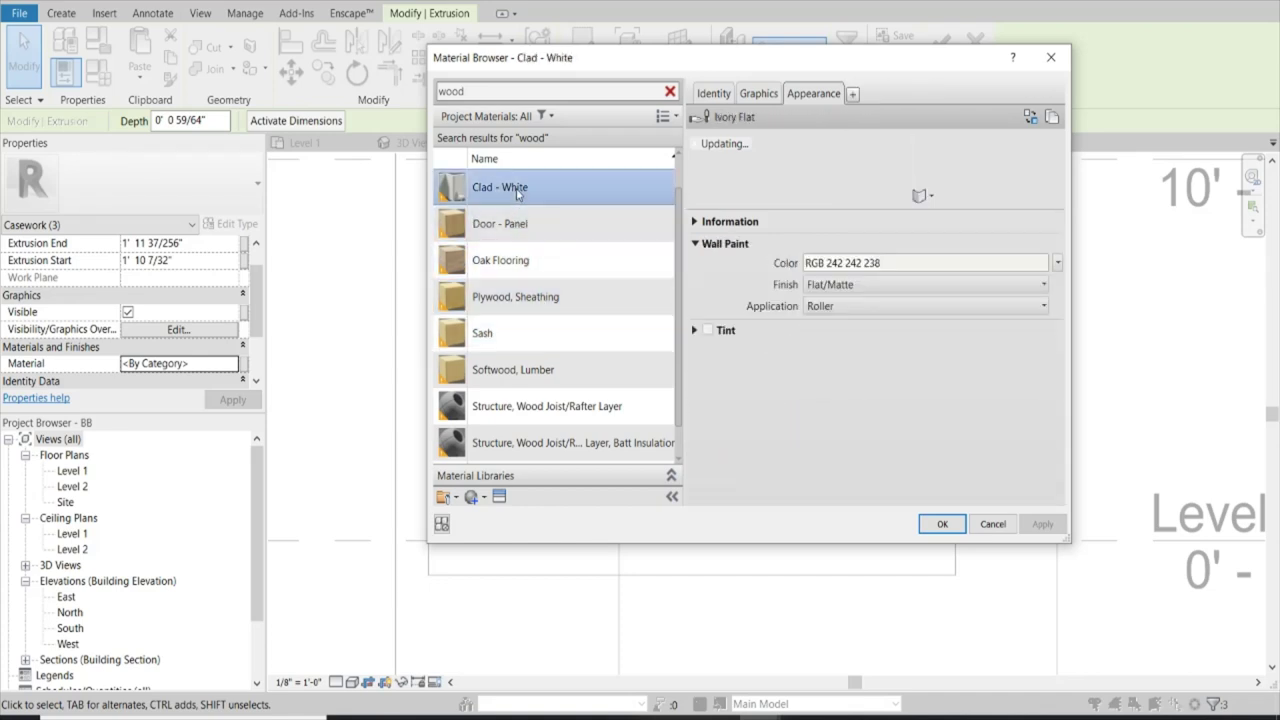
left_click(520, 264)
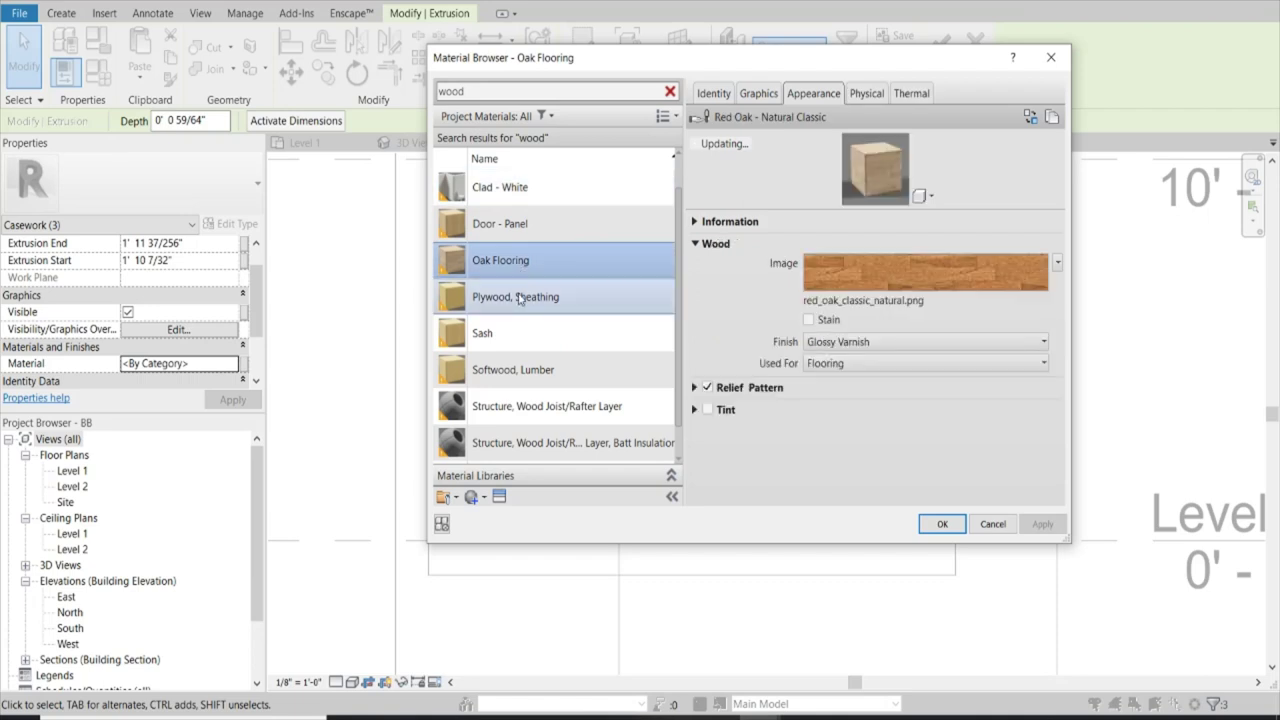
left_click(521, 287)
scroll(555, 427, "down", 1)
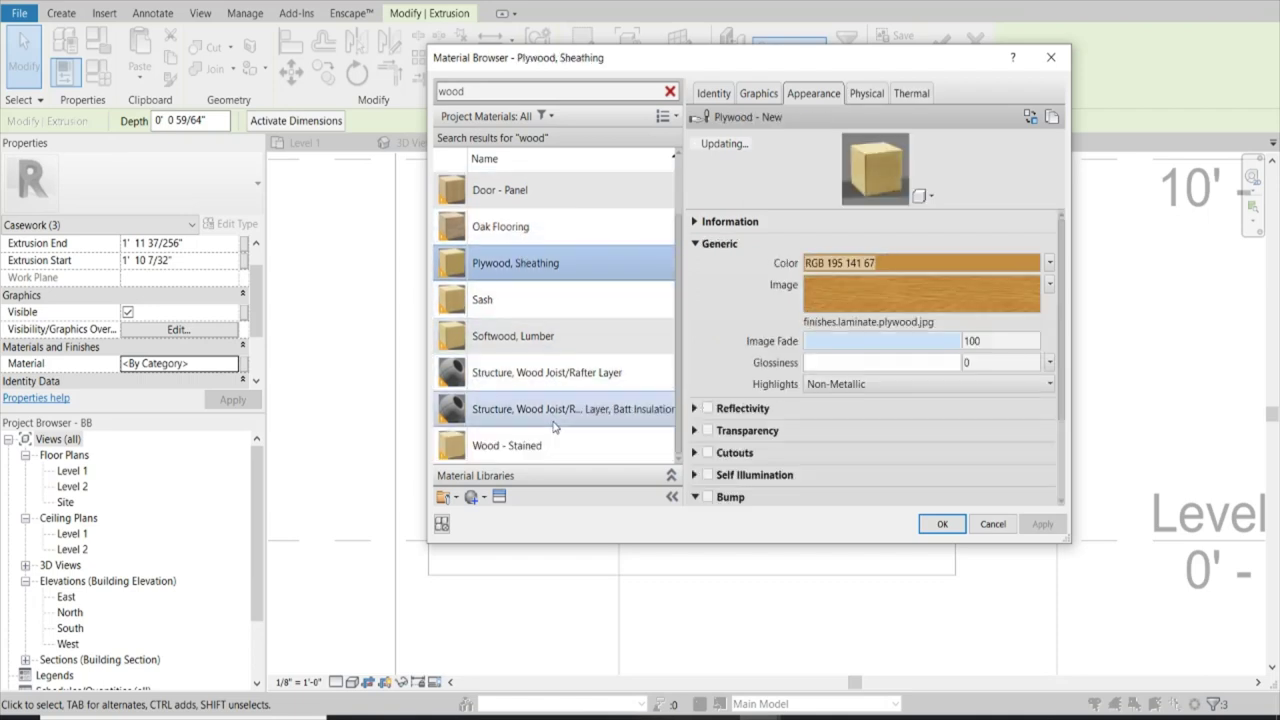
- Assign Wood - Stained to the shelves and bath tray, finish the model, and view Enscape
left_click(548, 445)
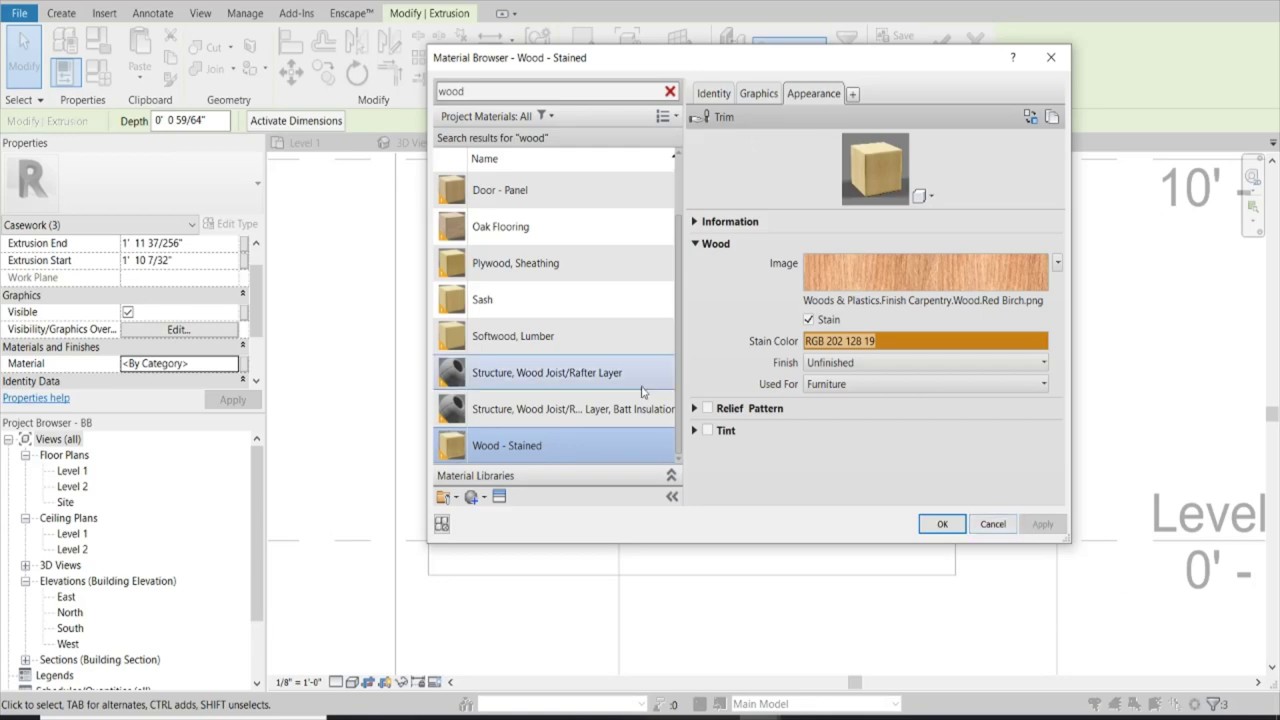
left_click(938, 524)
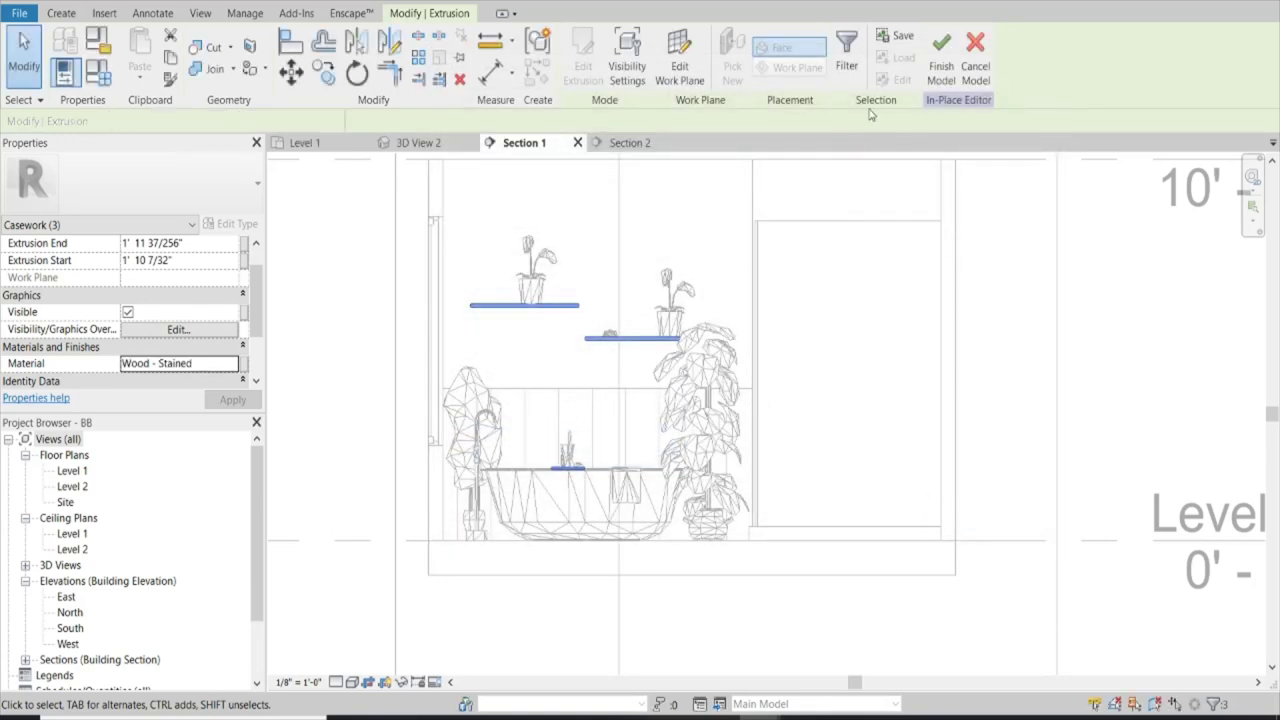
left_click(941, 58)
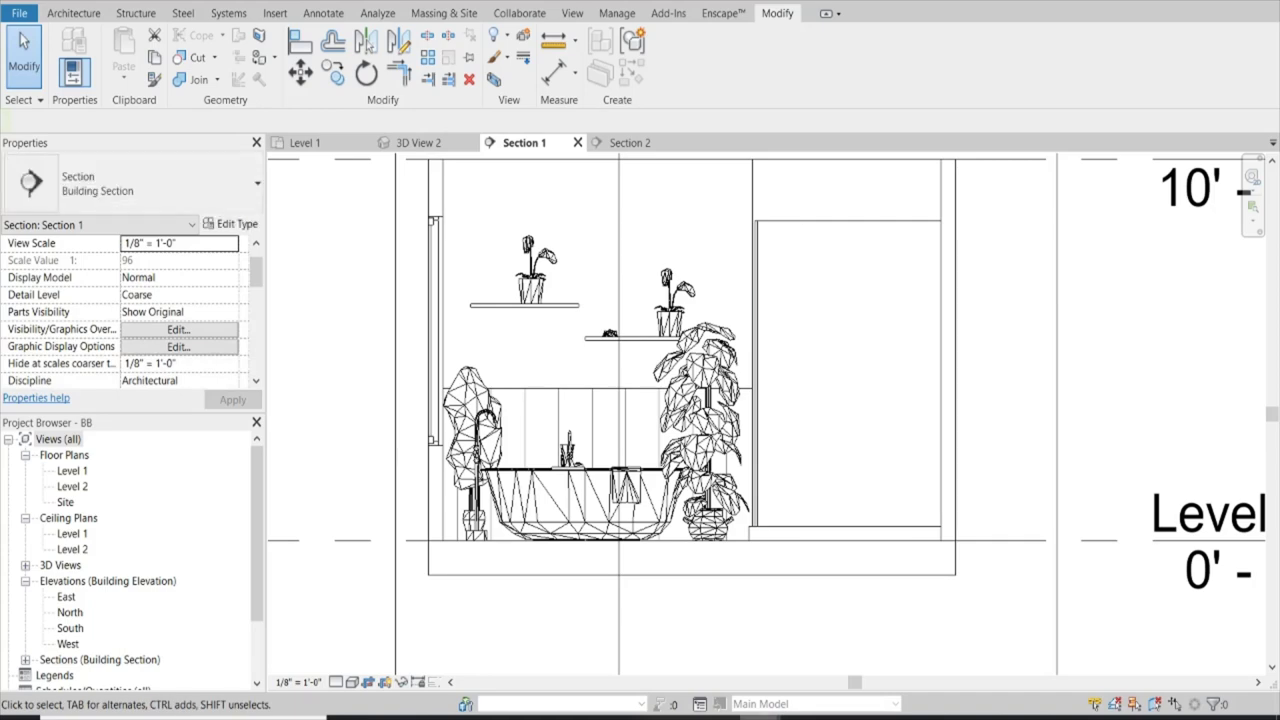
left_click(850, 640)
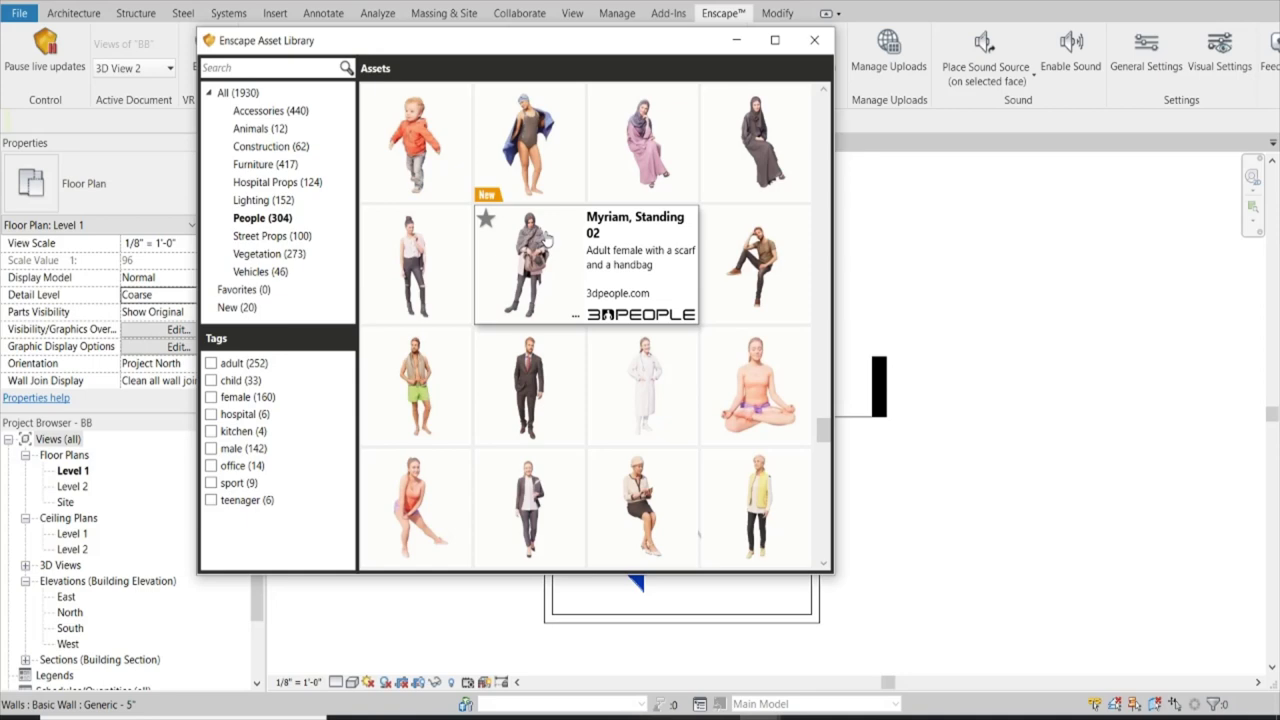
- Place the Oliver Sitting 02 swimwear figure from the Enscape People assets in the plan
scroll(545, 250, "down", 3)
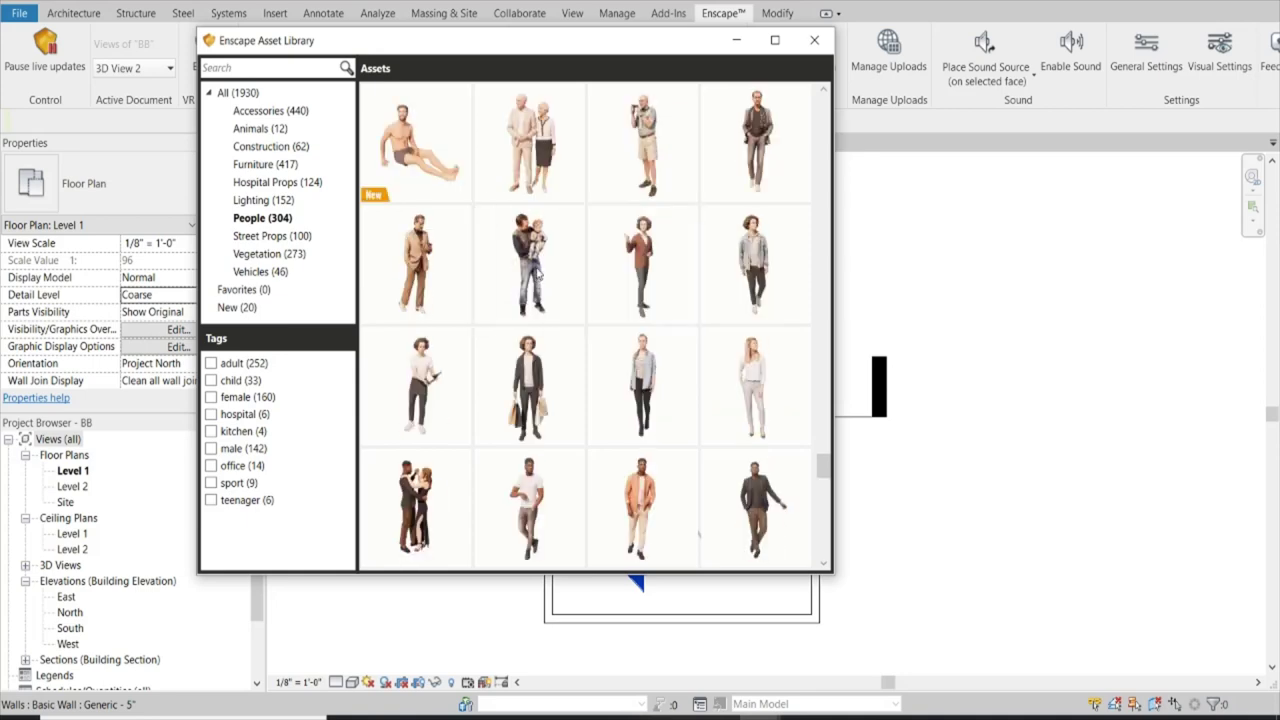
scroll(538, 274, "down", 2)
scroll(538, 274, "down", 1)
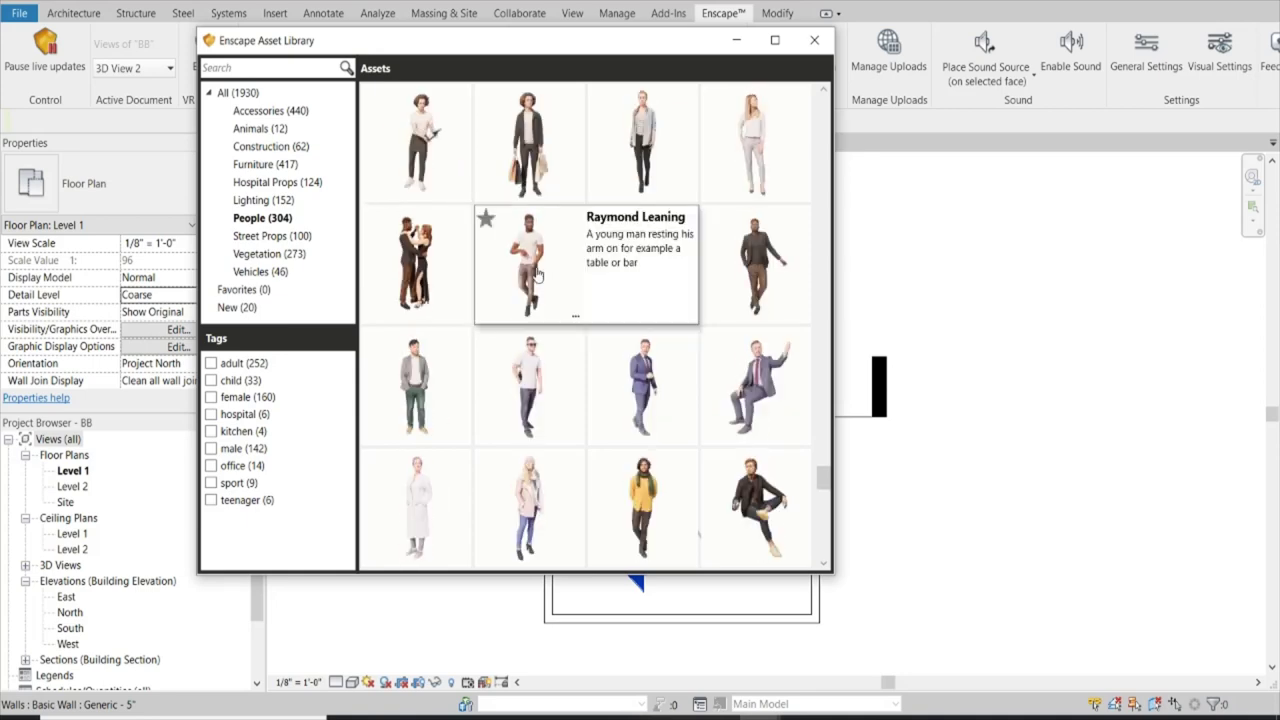
scroll(538, 274, "up", 2)
scroll(538, 274, "up", 2)
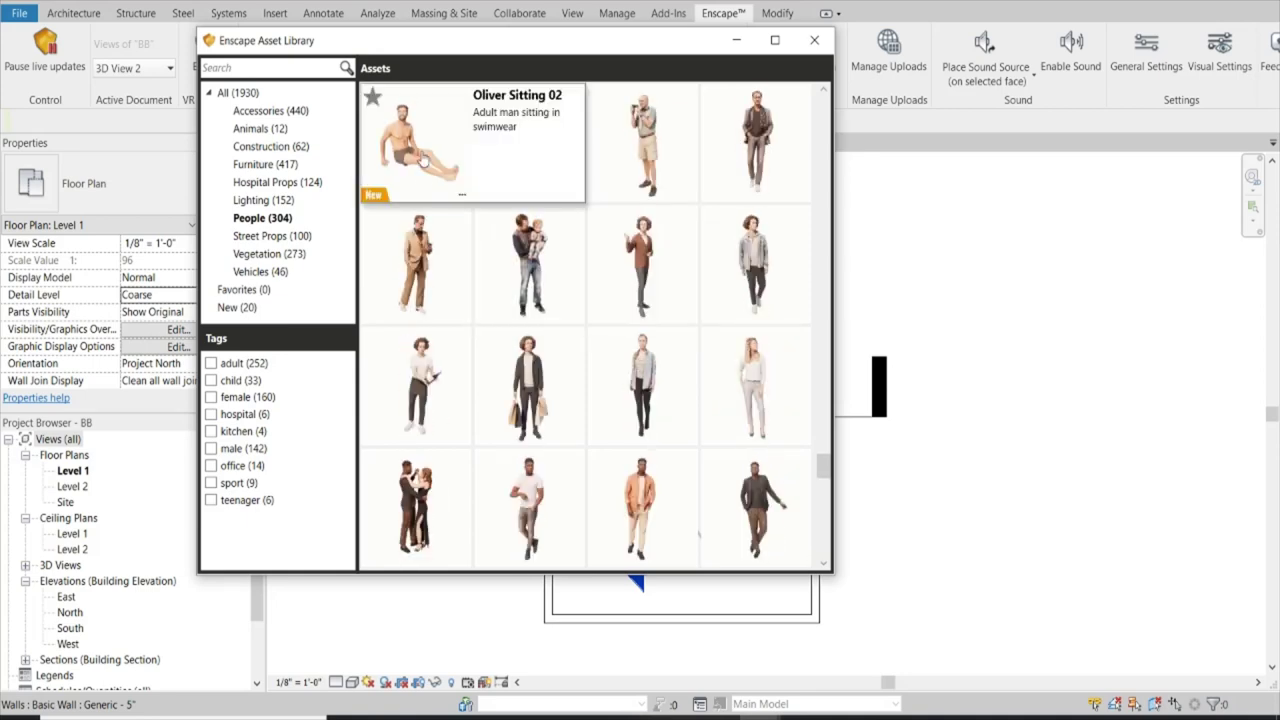
left_click(421, 157)
left_click(560, 351)
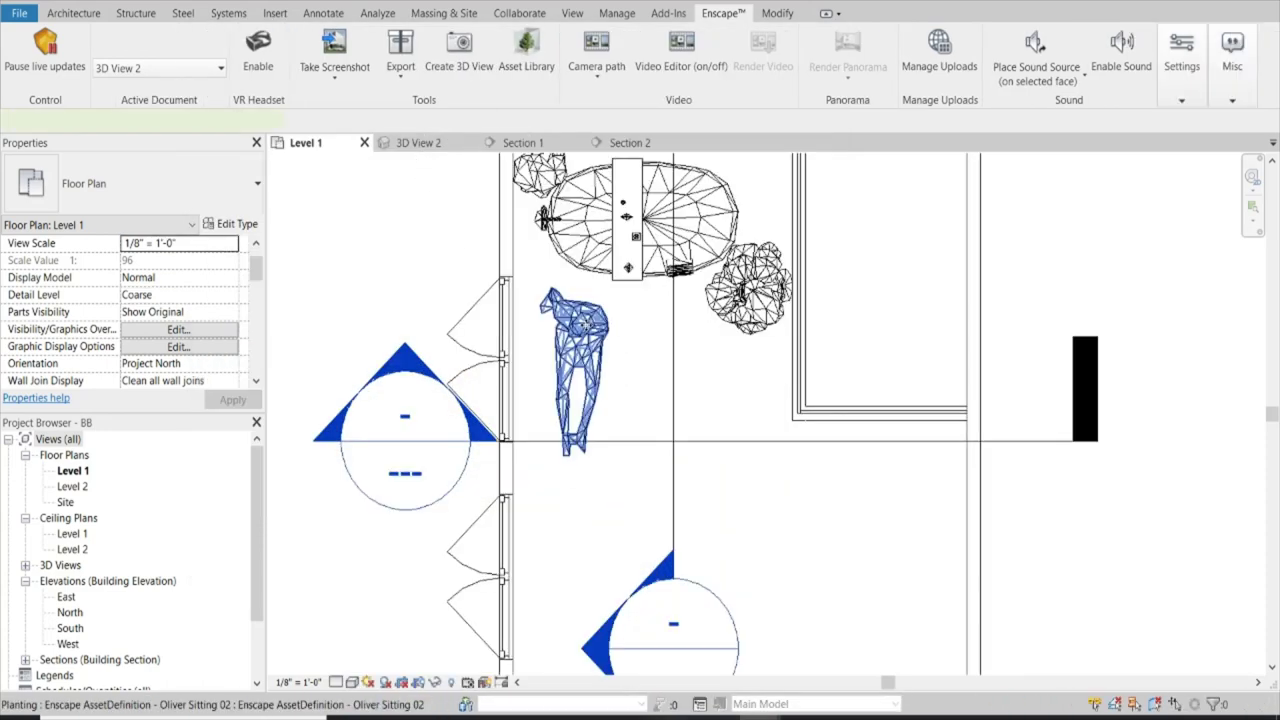
left_click(573, 360)
- Rotate the figure 90° with RO and move it into the bathtub
key("r")
key("o")
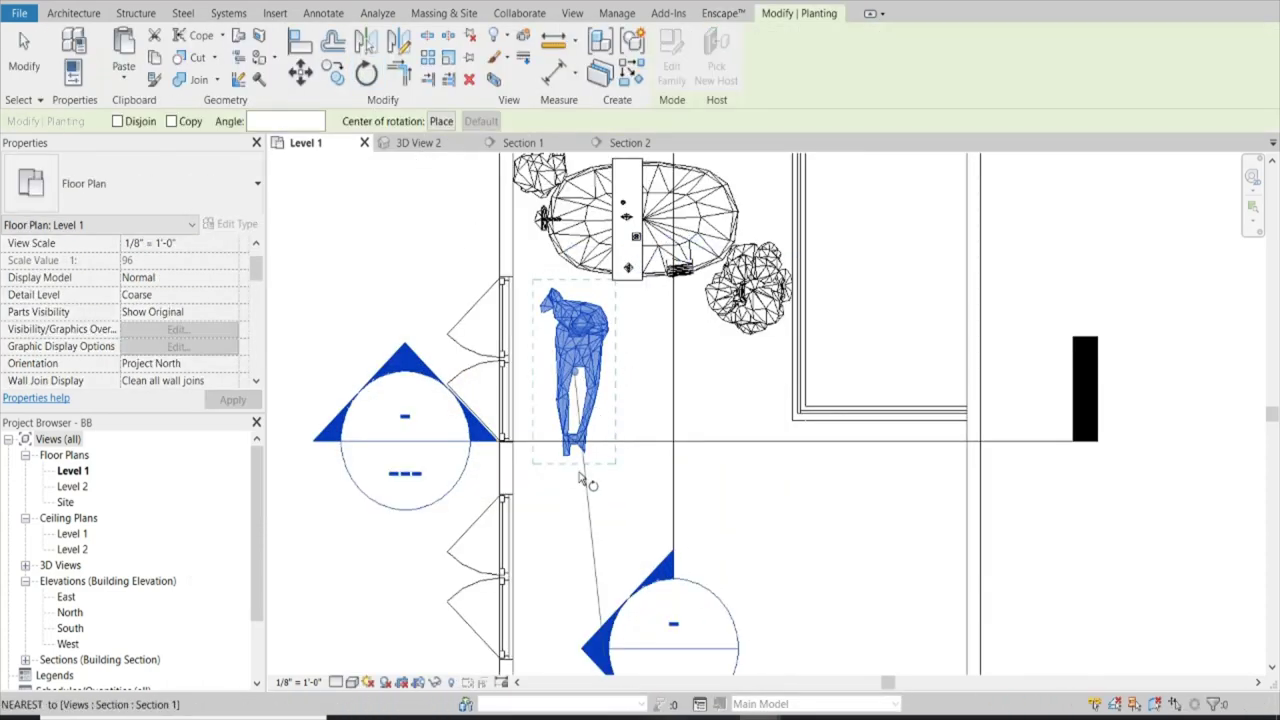
left_click(578, 481)
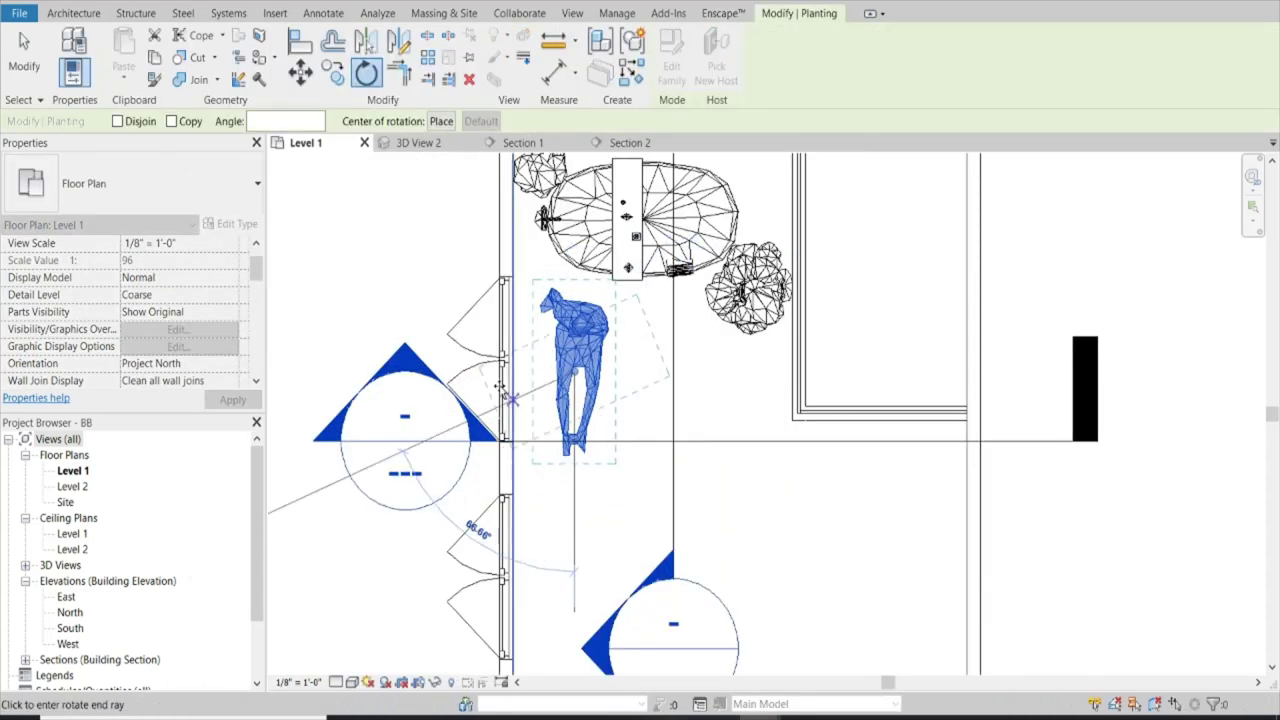
left_click(326, 373)
mouse_move(560, 370)
left_mouse_down()
mouse_move(643, 217)
mouse_move(628, 215)
left_mouse_up()
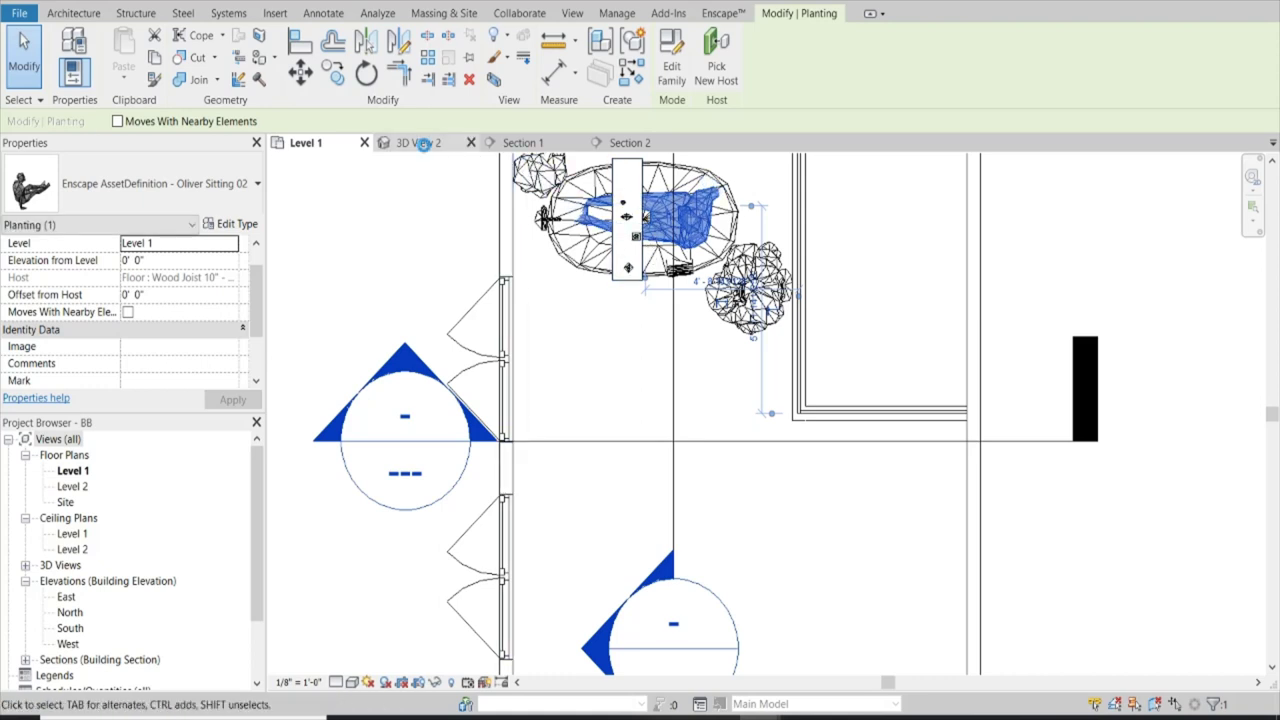
- Raise the figure to 0' 6" elevation from level and nudge it into place in the tub
left_click(432, 145)
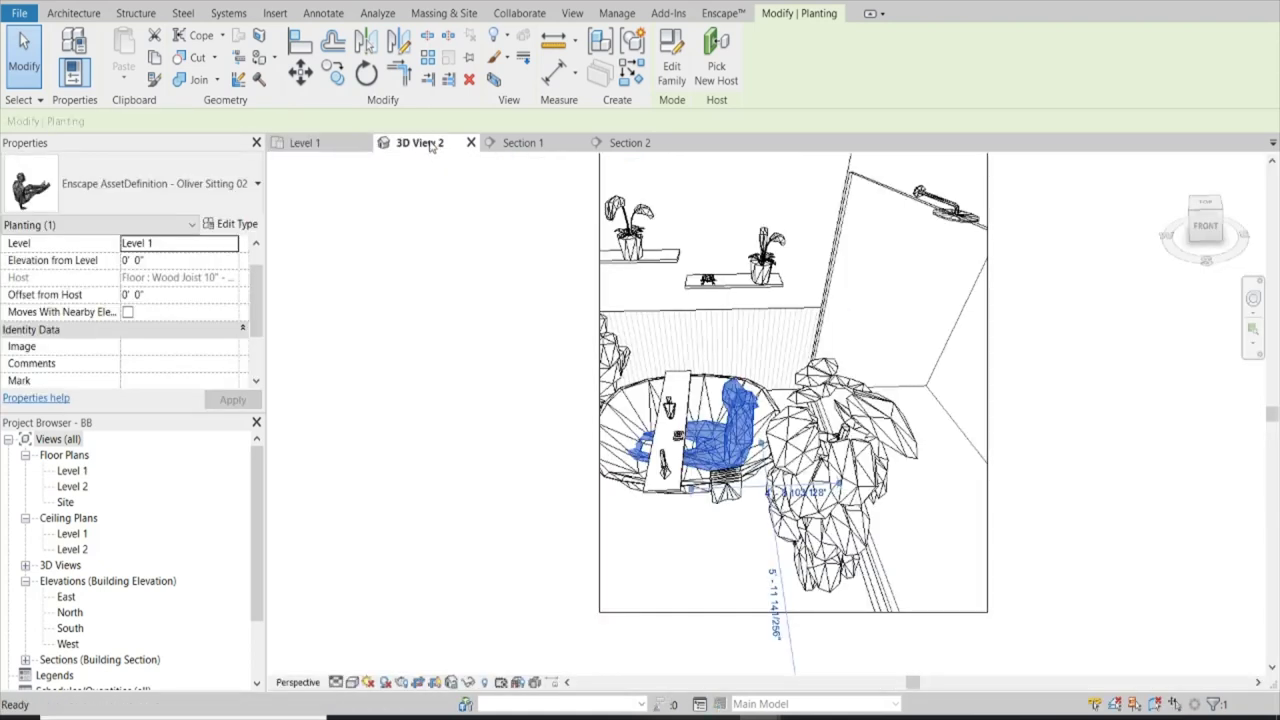
left_click(524, 143)
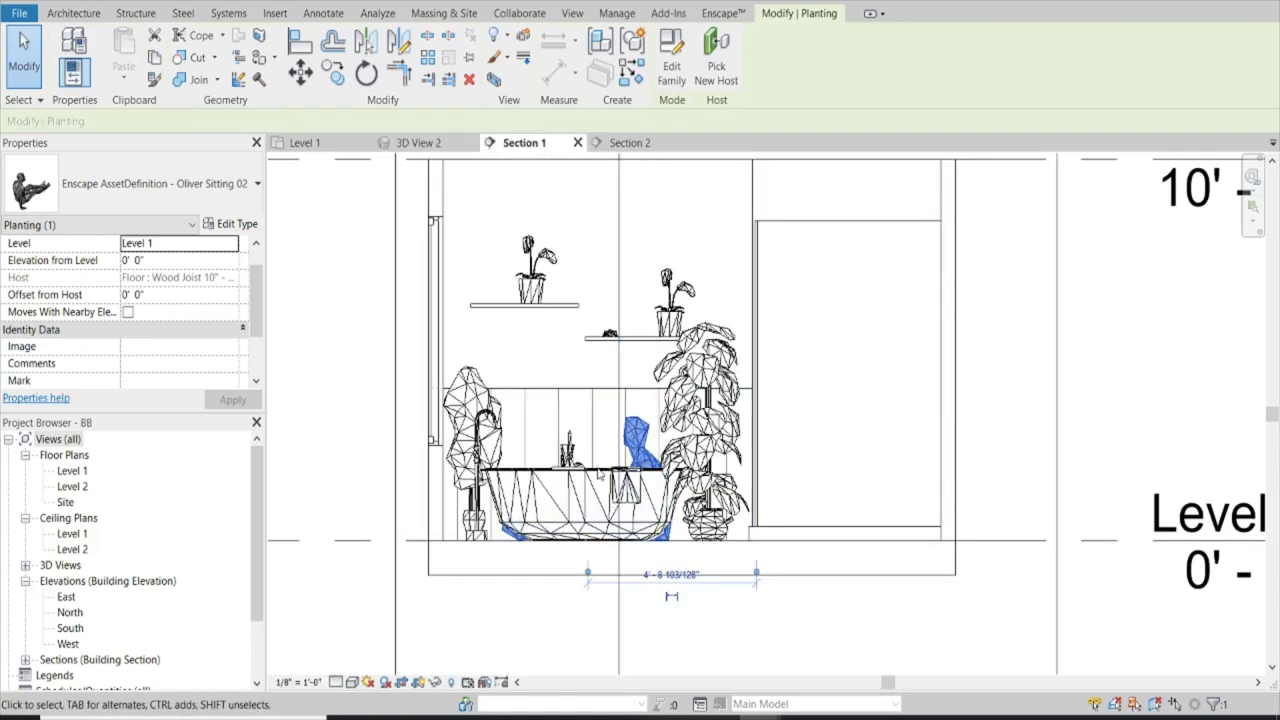
scroll(600, 460, "up", 2)
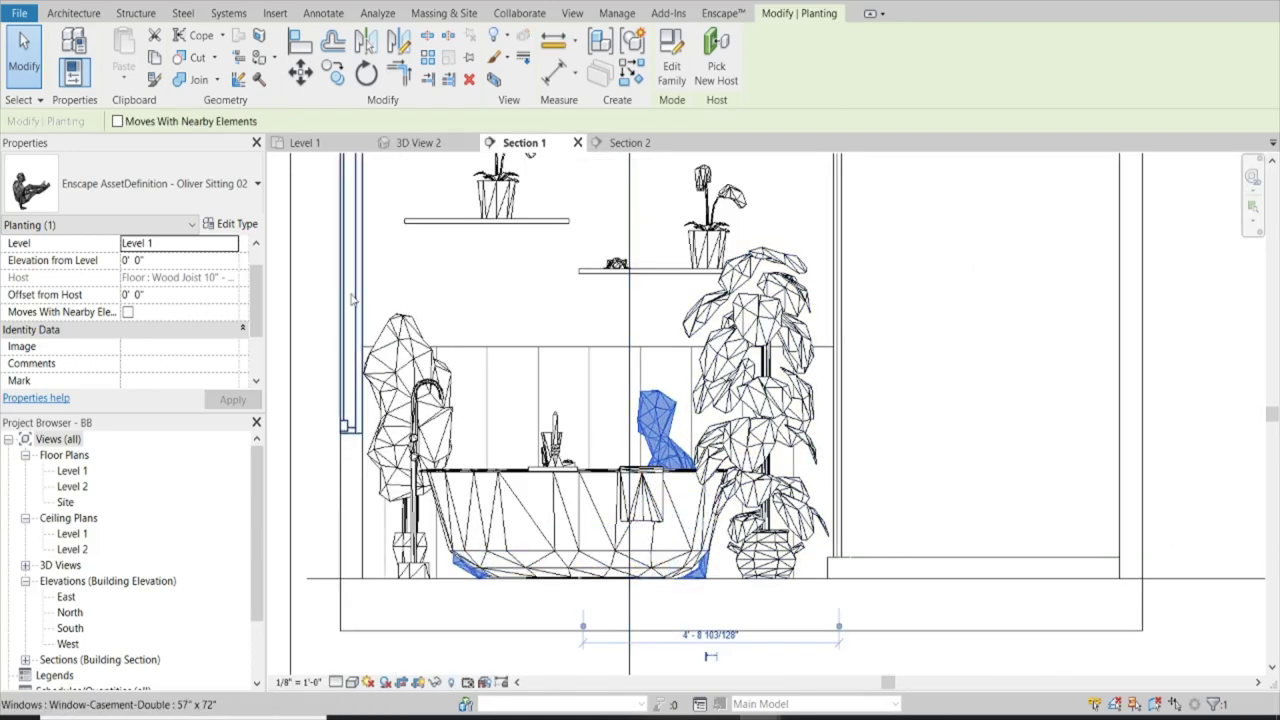
left_click(146, 260)
type("6")
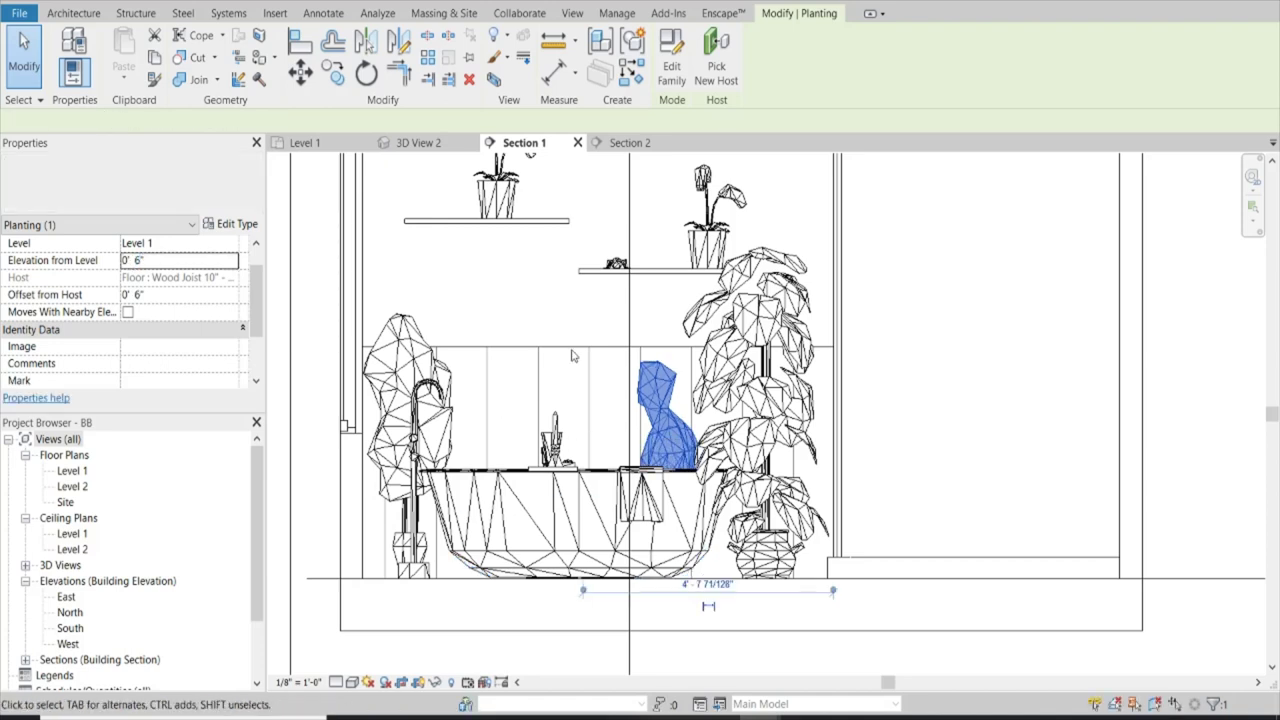
left_click(445, 143)
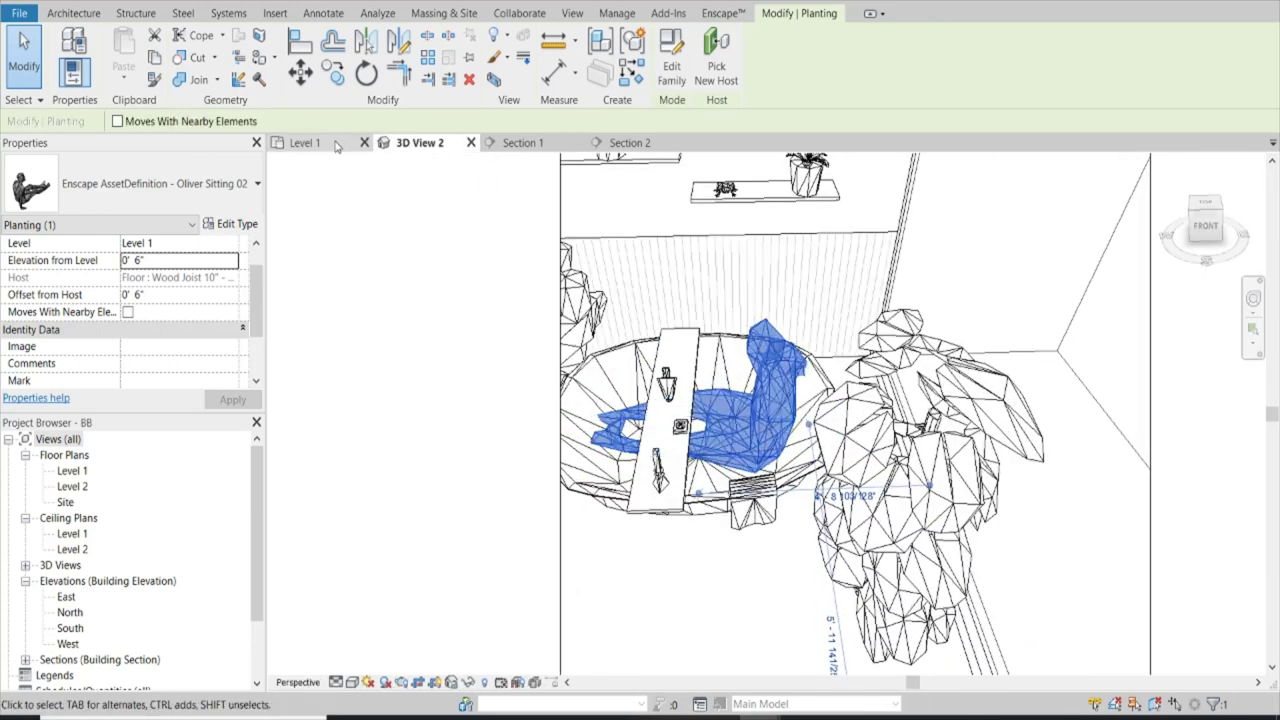
left_click(337, 146)
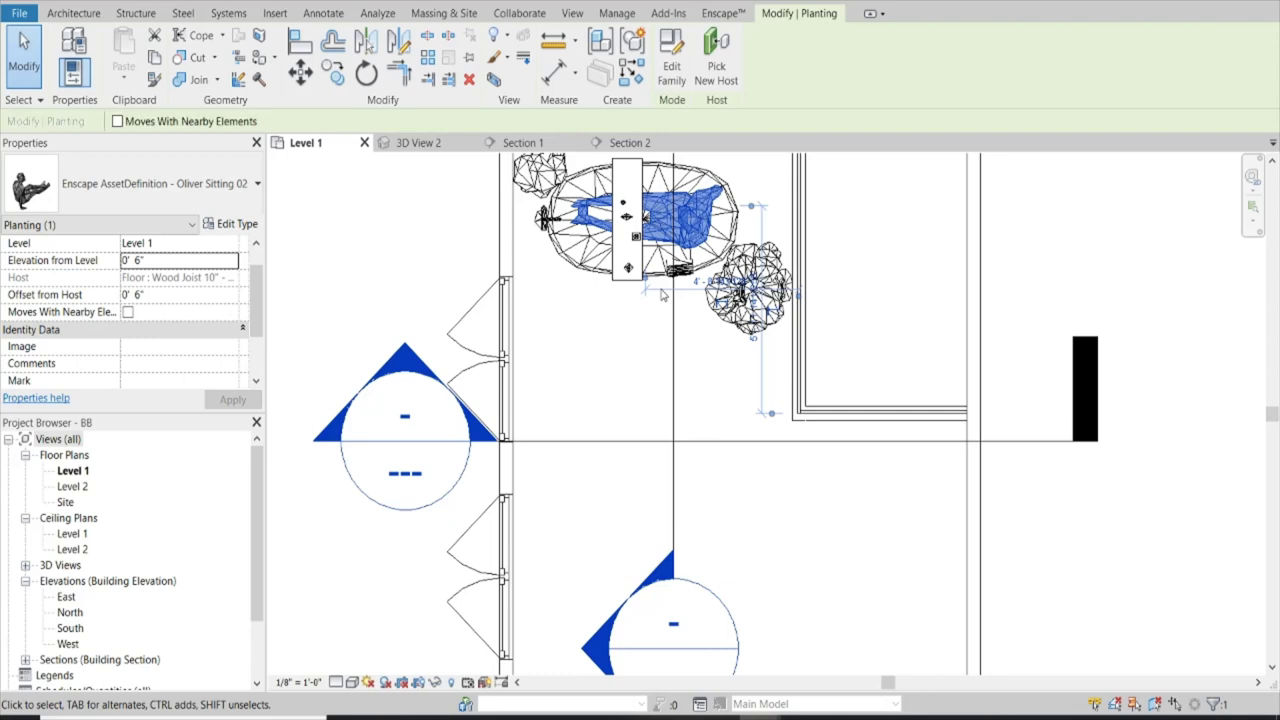
key("Down")
key("Down")
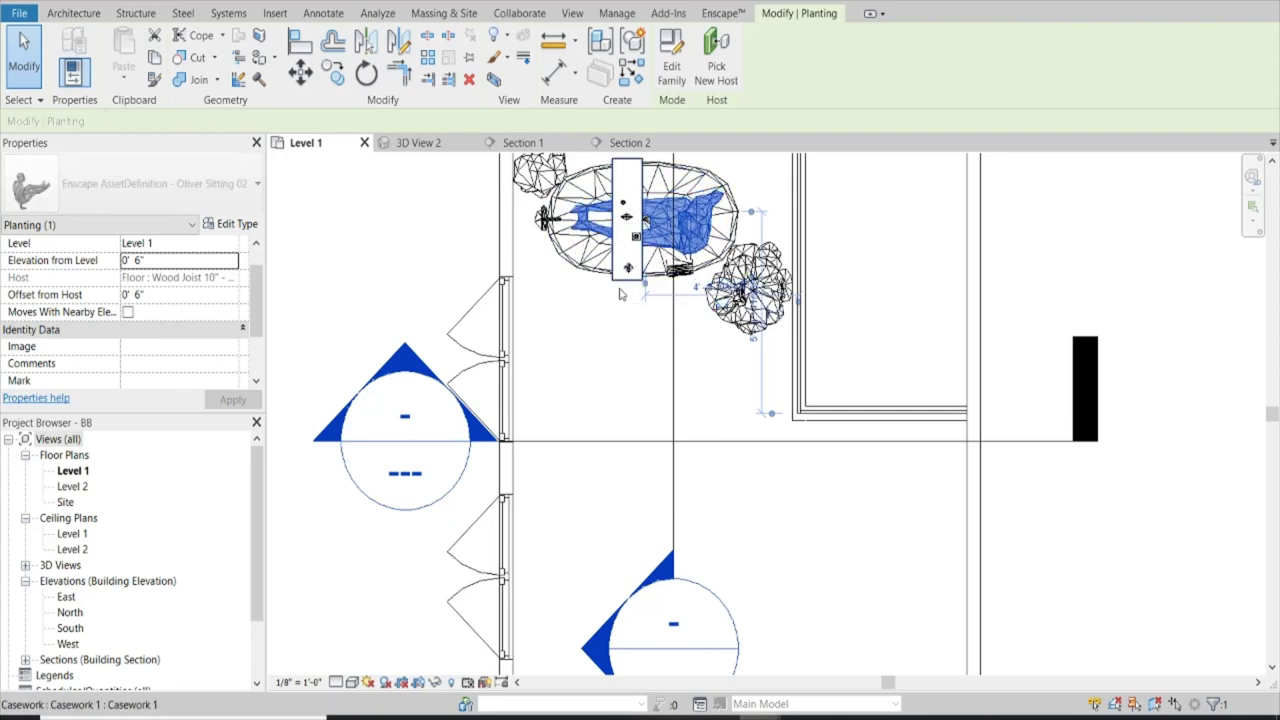
key("Down")
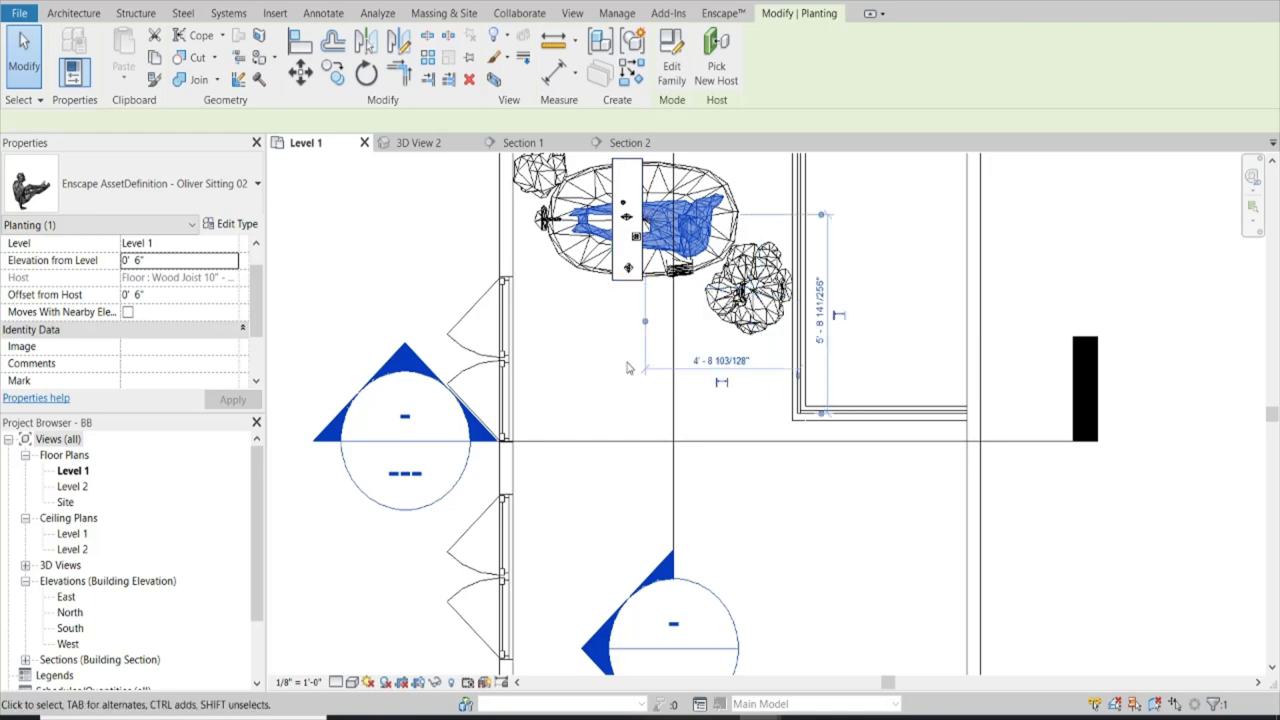
left_click(617, 380)
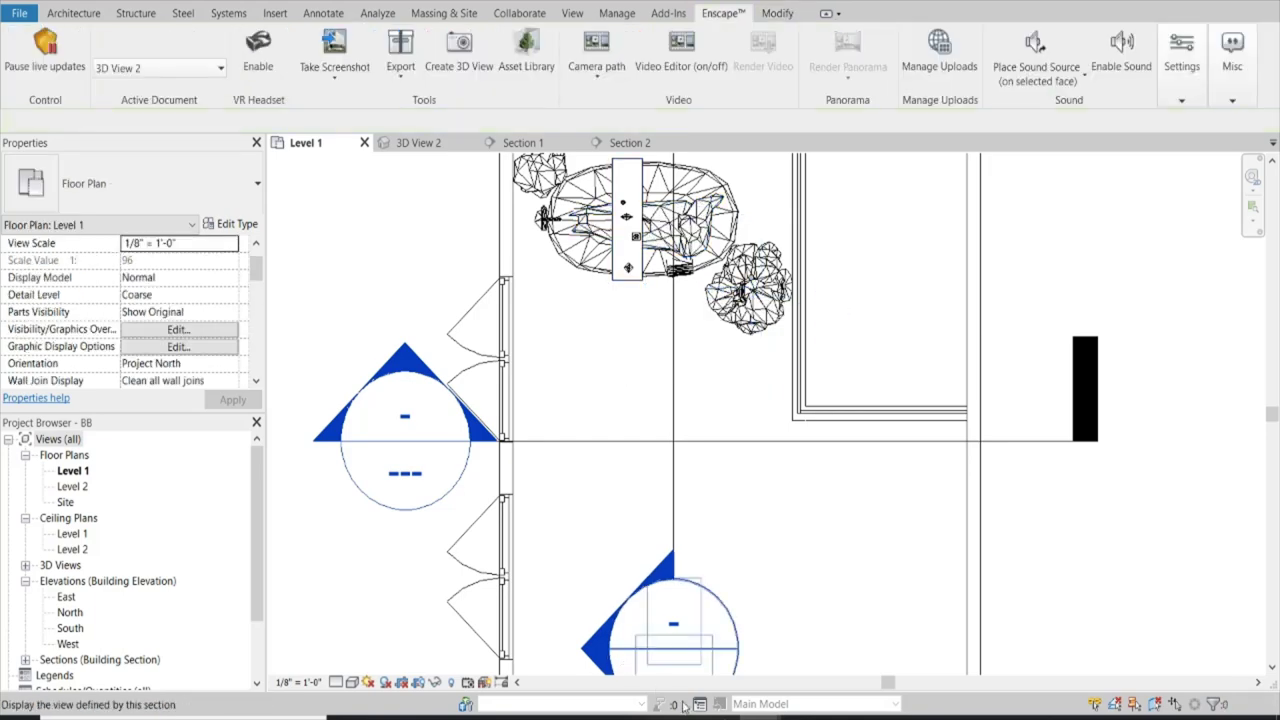
- Bring up the Enscape render of 3D View 2 showing the man seated in the tub
left_click(828, 640)
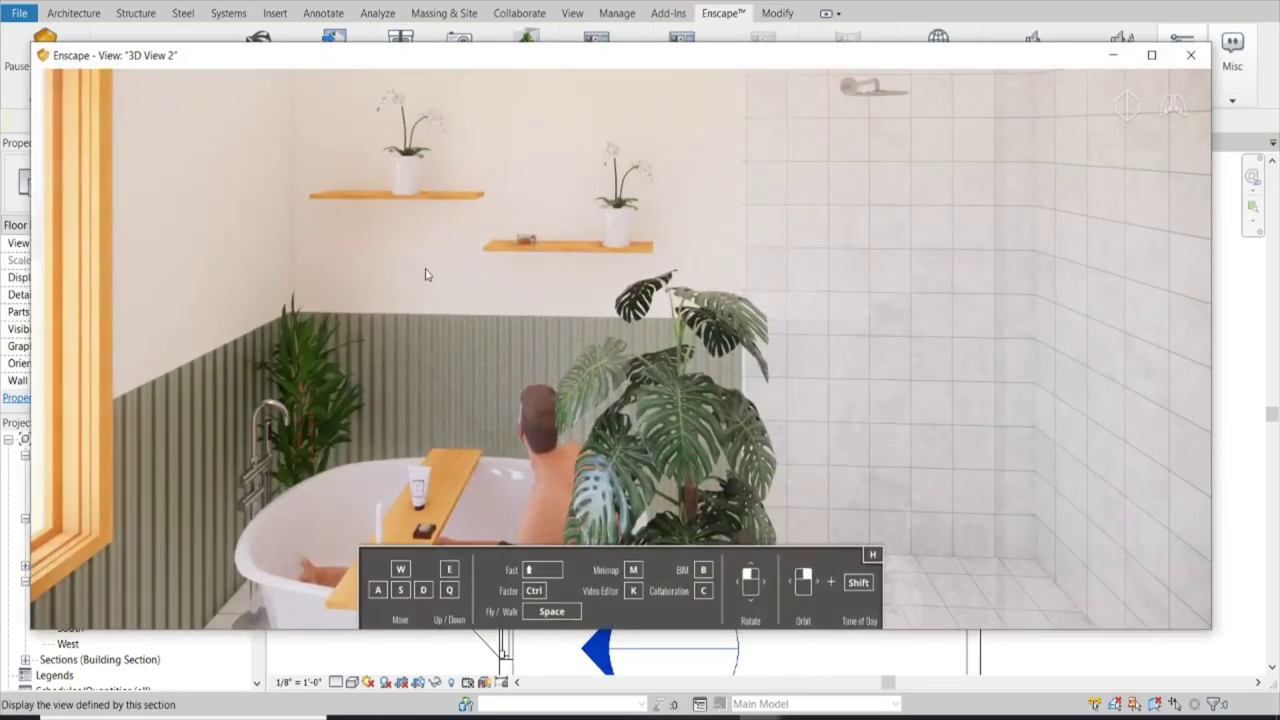